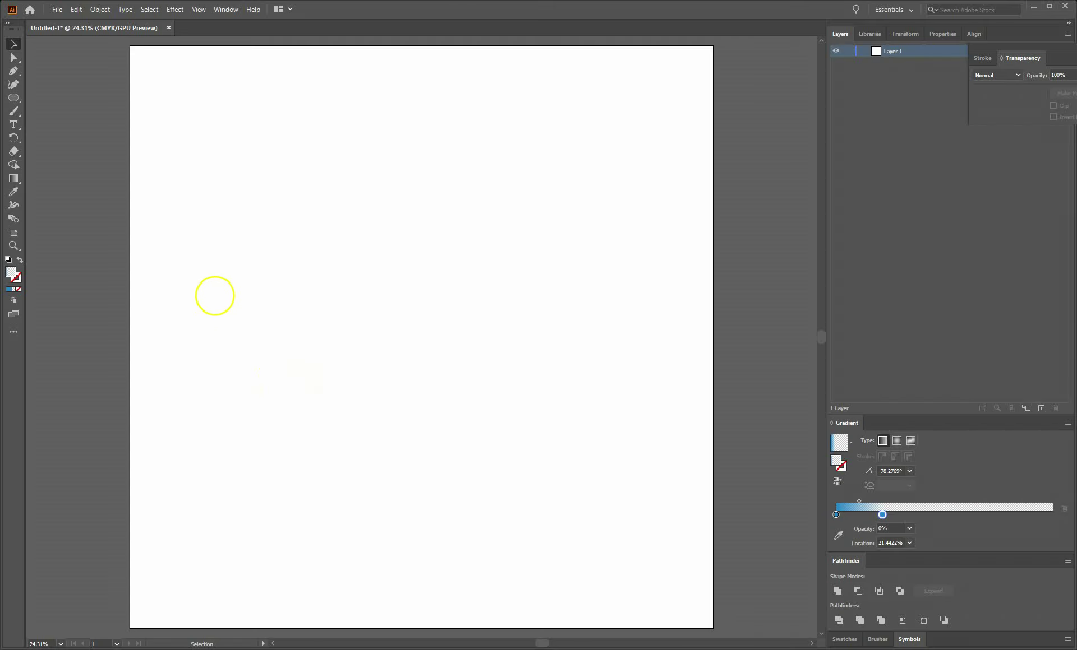
# Step: Draw a large circle with the Ellipse Tool and shift it down-left near the page centre
pyautogui.click(15, 99)
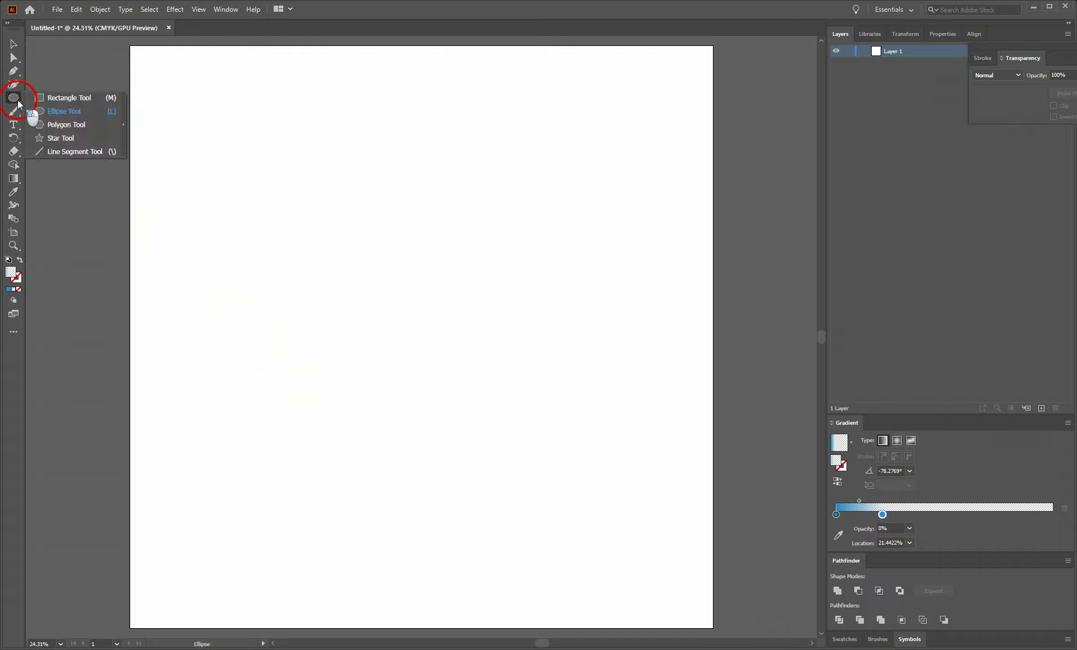
pyautogui.click(43, 110)
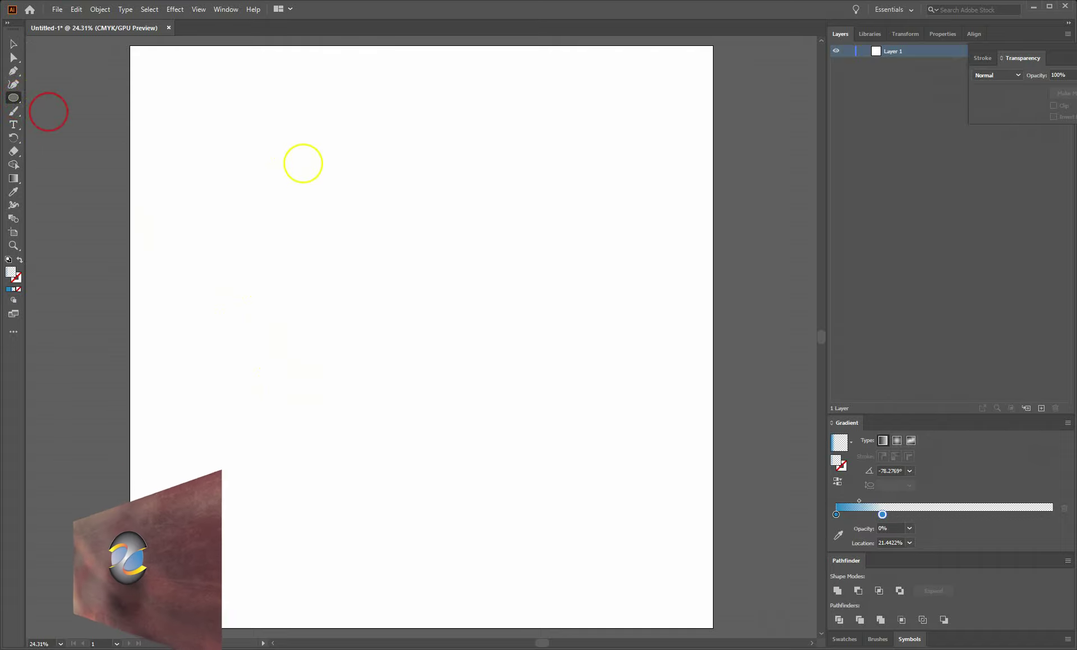
pyautogui.moveTo(316, 169); pyautogui.dragTo(538, 353)
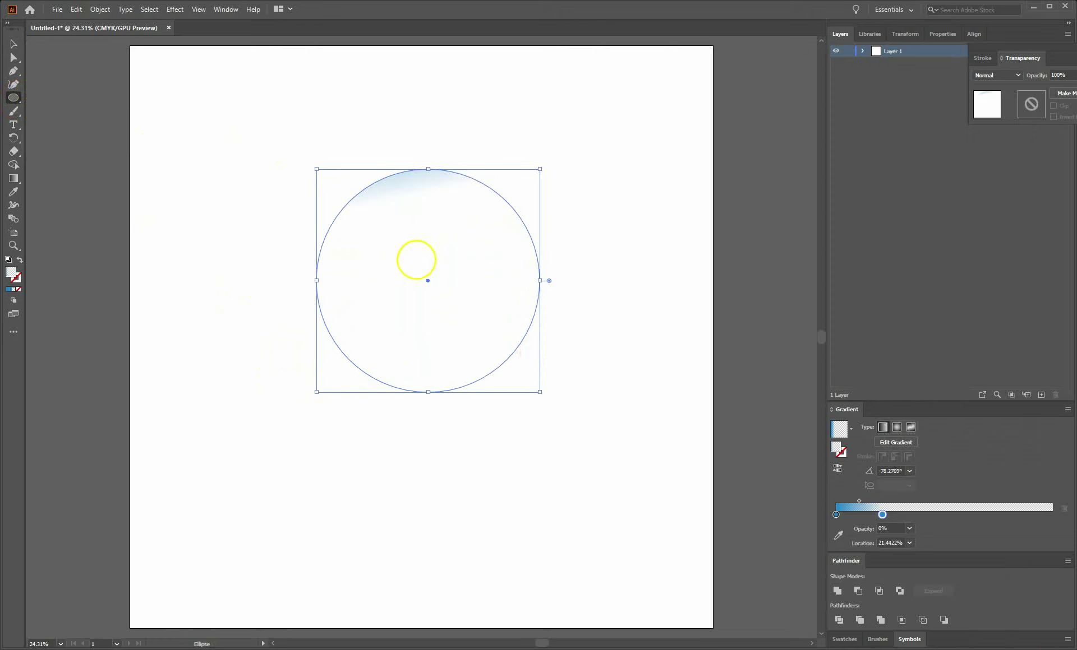
pyautogui.click(13, 44)
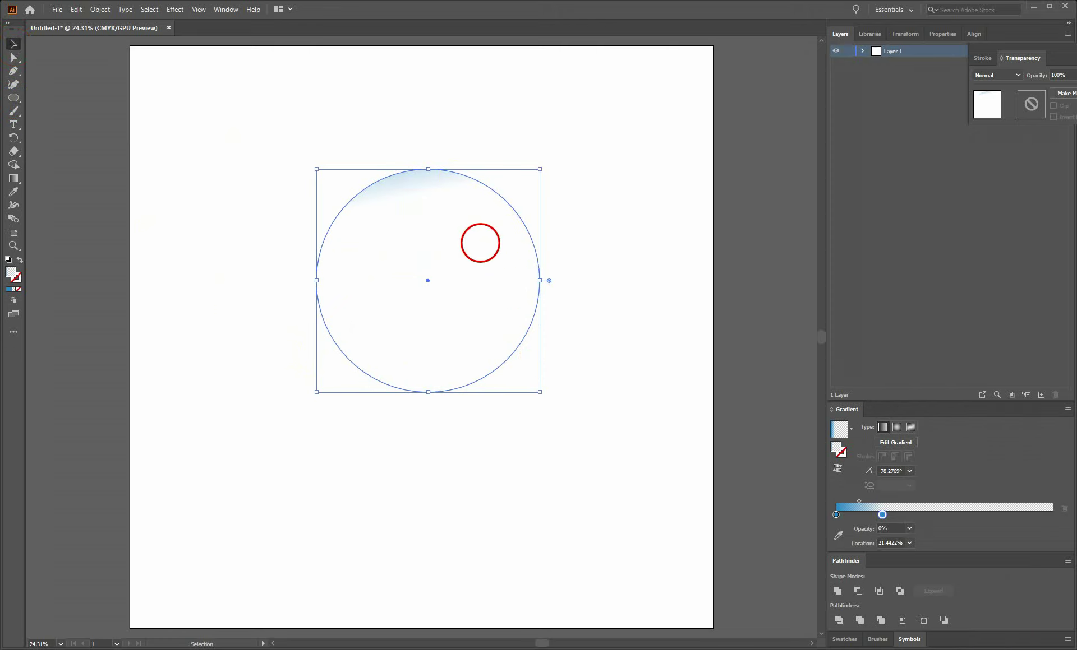
pyautogui.moveTo(478, 243); pyautogui.dragTo(463, 262)
# Step: Fill the circle with solid dusty pink B28E8E
pyautogui.press('d')
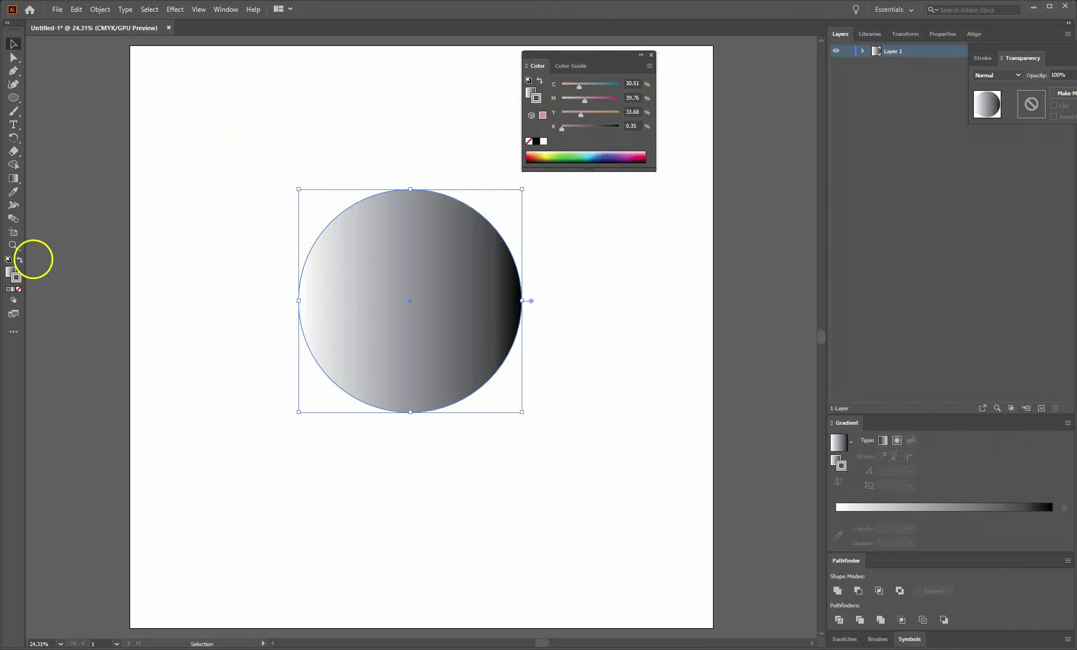
pyautogui.click(8, 272)
pyautogui.doubleClick(10, 273)
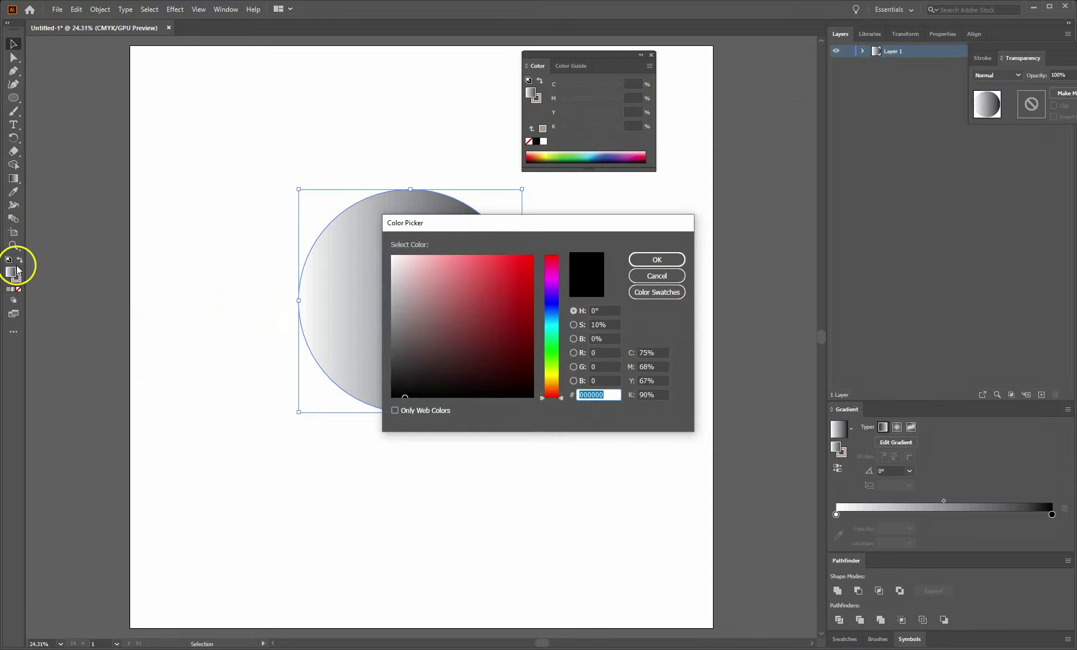
pyautogui.click(419, 298)
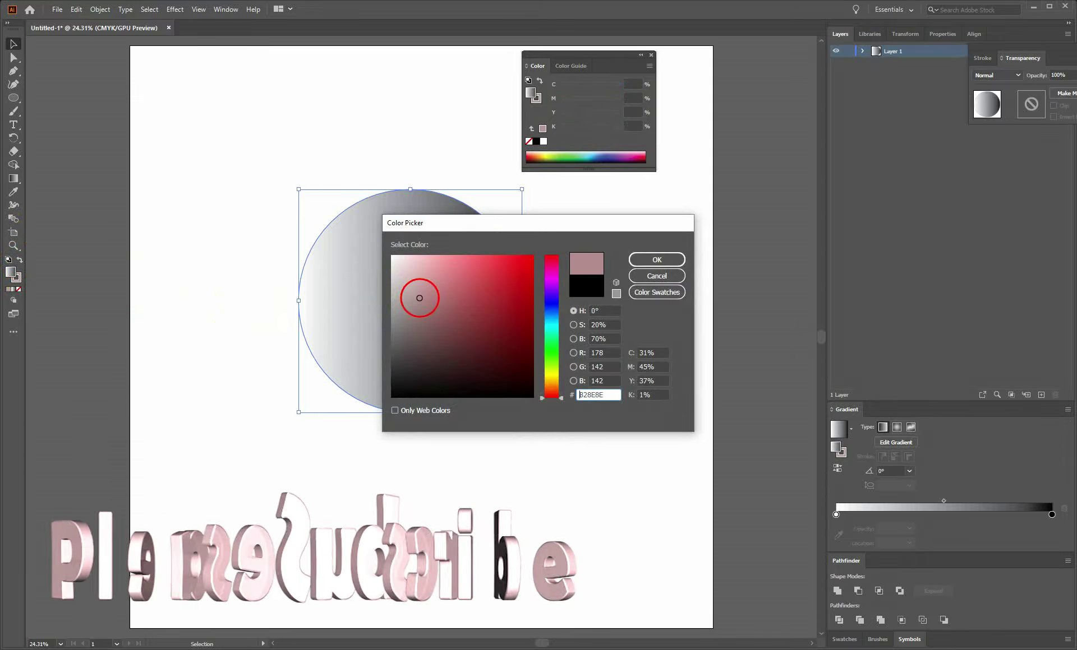
pyautogui.click(676, 254)
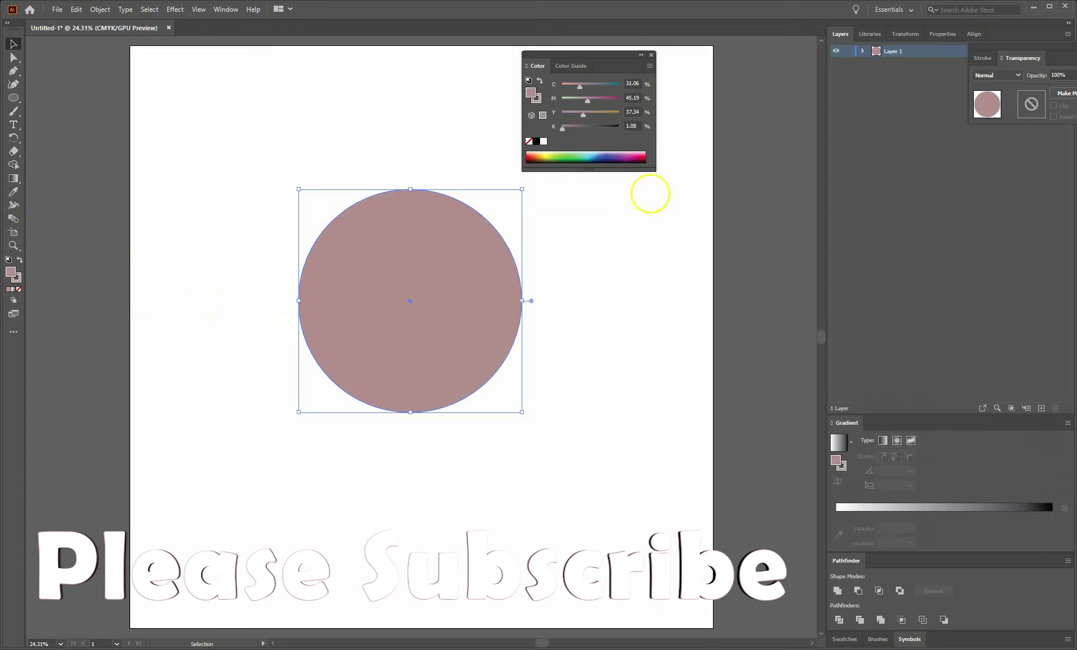
pyautogui.click(651, 55)
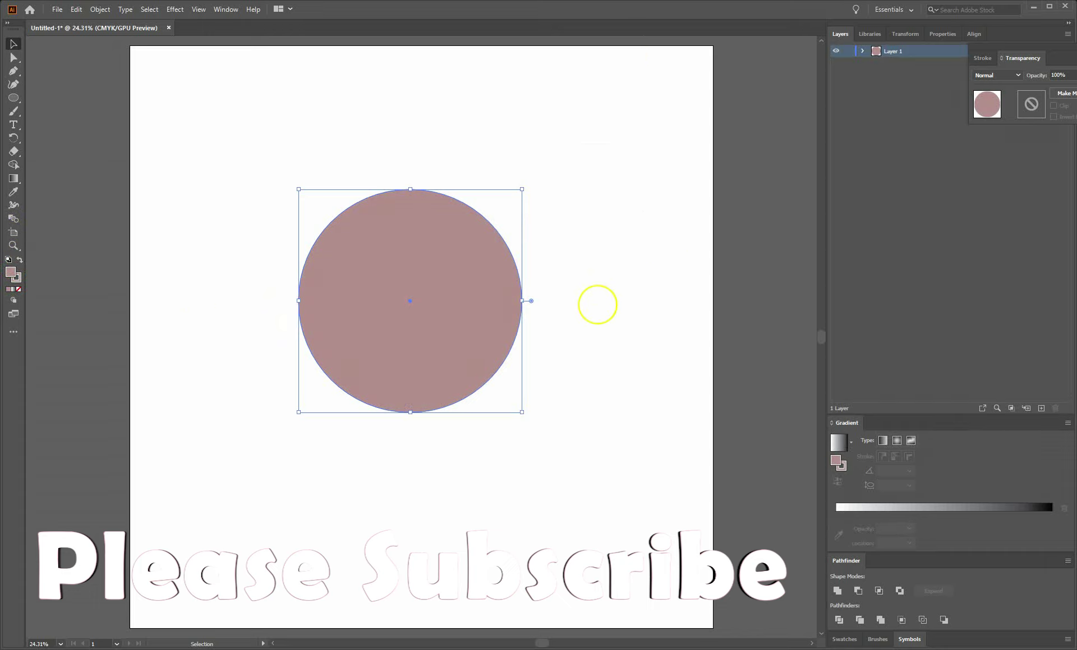
# Step: Draw a tall ellipse at the upper right and fill it with light pink
pyautogui.click(17, 101)
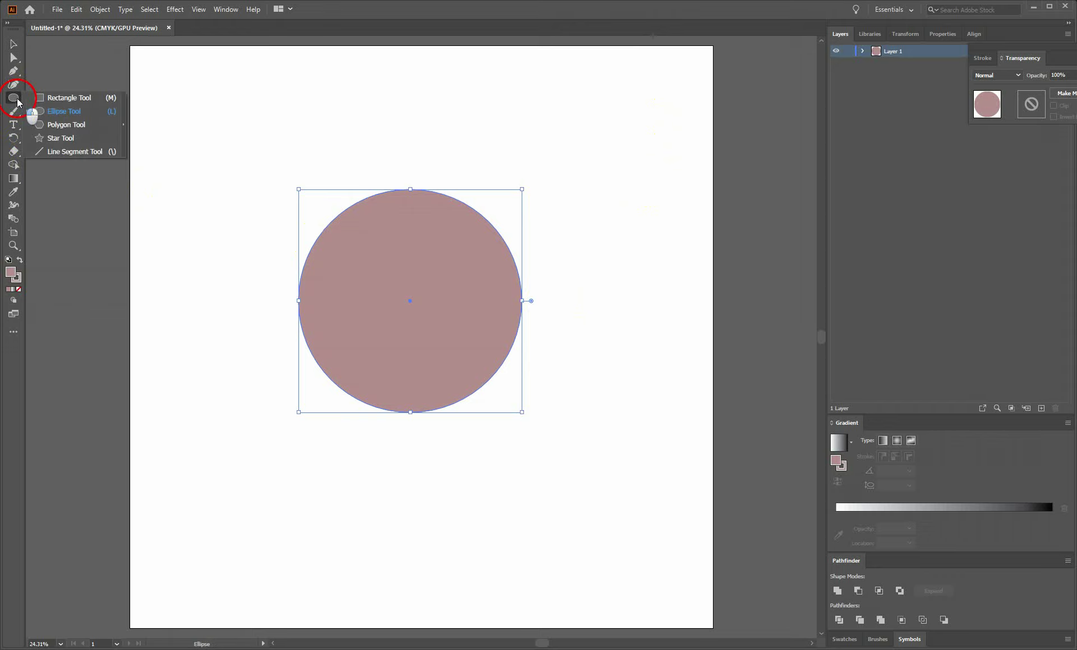
pyautogui.click(48, 110)
pyautogui.moveTo(558, 125); pyautogui.dragTo(631, 270)
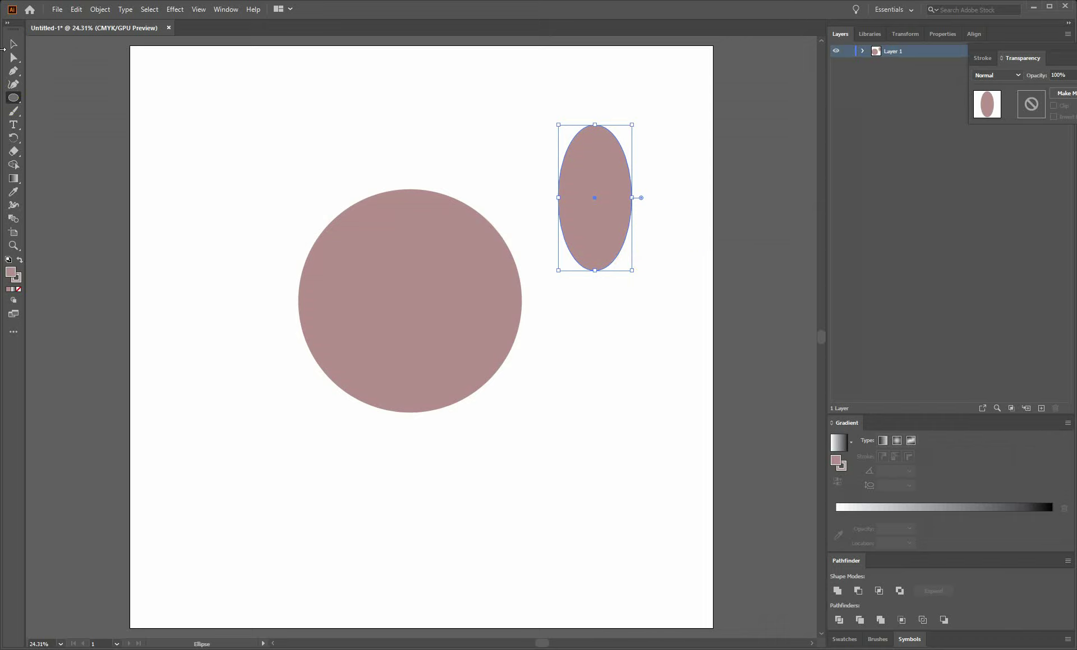
pyautogui.doubleClick(12, 275)
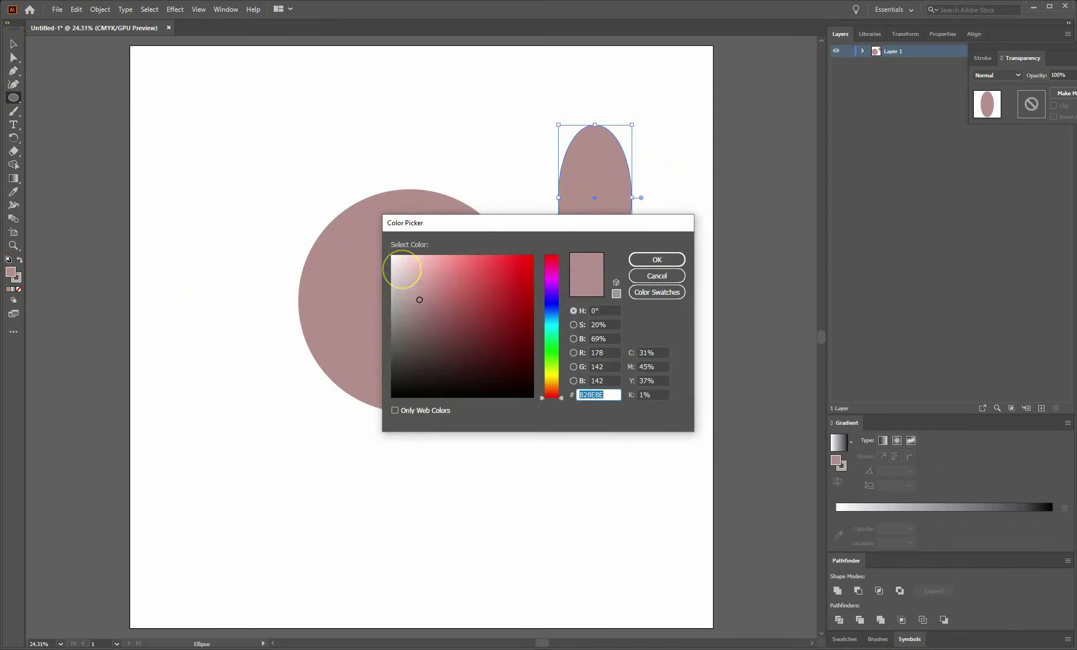
pyautogui.click(401, 269)
pyautogui.click(644, 259)
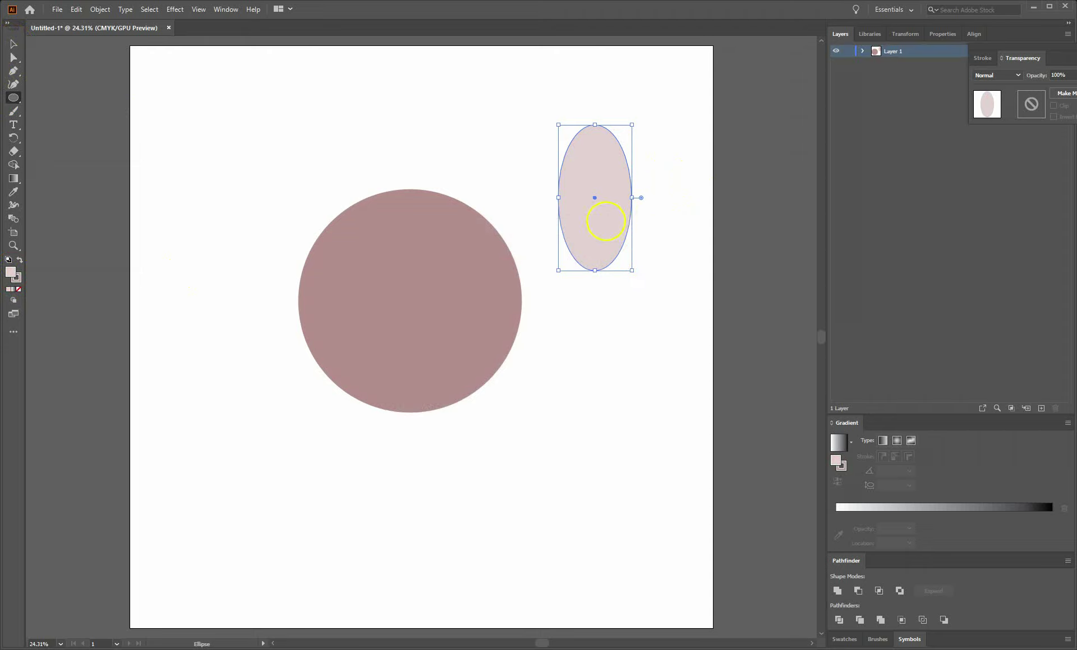
pyautogui.click(12, 45)
# Step: Duplicate the ellipse to the left, then tilt the original onto the circle's upper-right edge
pyautogui.moveTo(602, 215); pyautogui.dragTo(217, 206)
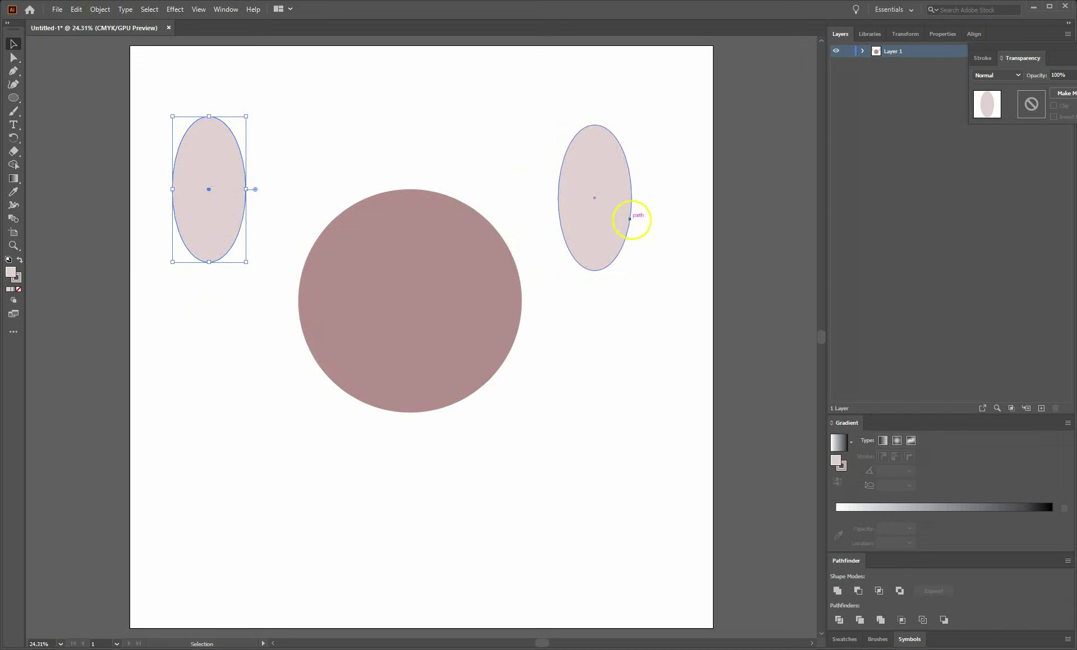
pyautogui.moveTo(599, 221); pyautogui.dragTo(506, 268)
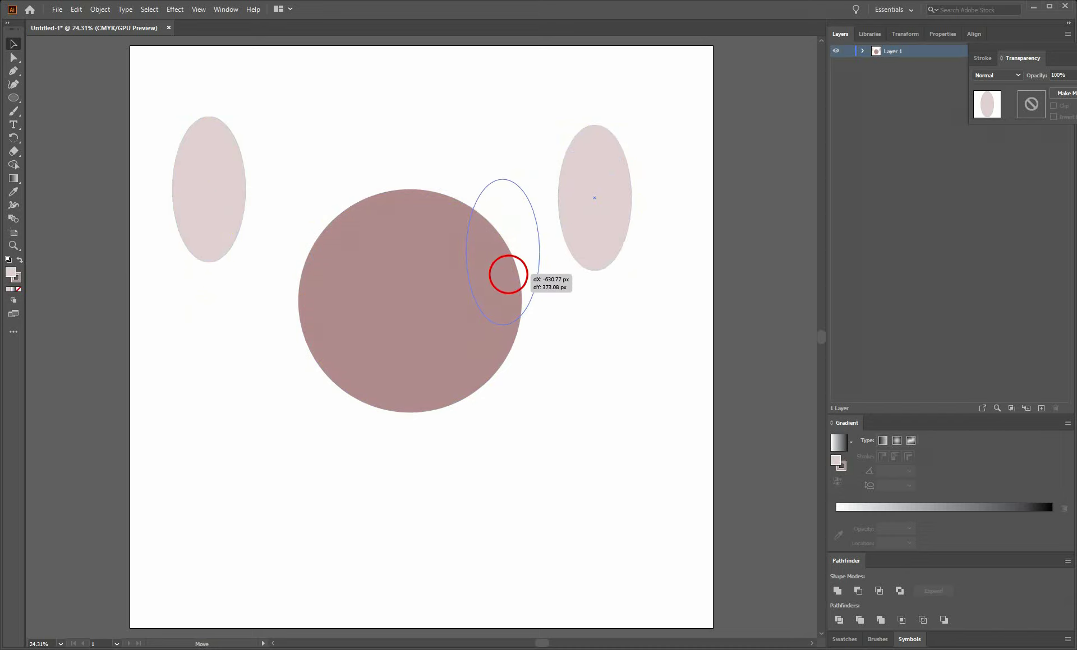
pyautogui.moveTo(540, 179); pyautogui.dragTo(605, 356)
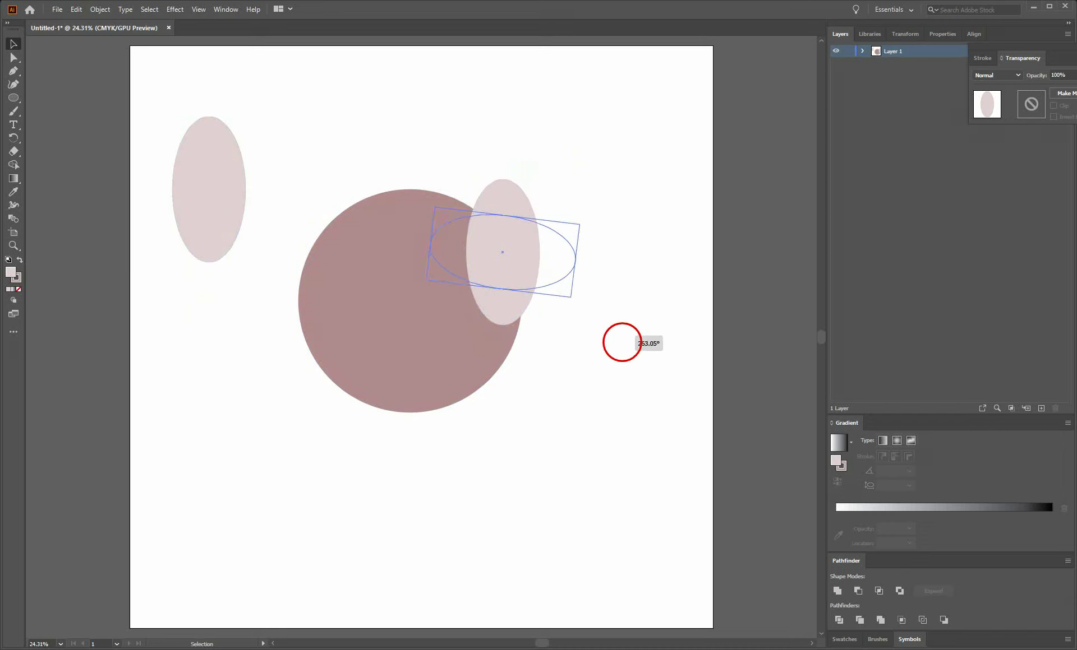
pyautogui.moveTo(524, 264); pyautogui.dragTo(510, 286)
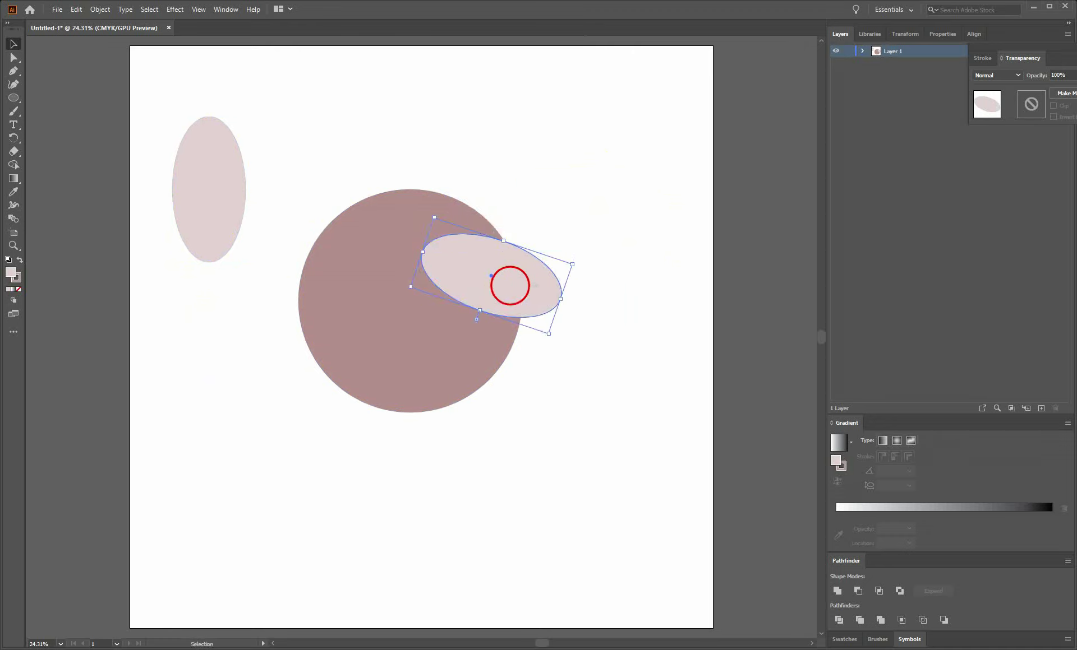
pyautogui.moveTo(520, 289); pyautogui.dragTo(507, 285)
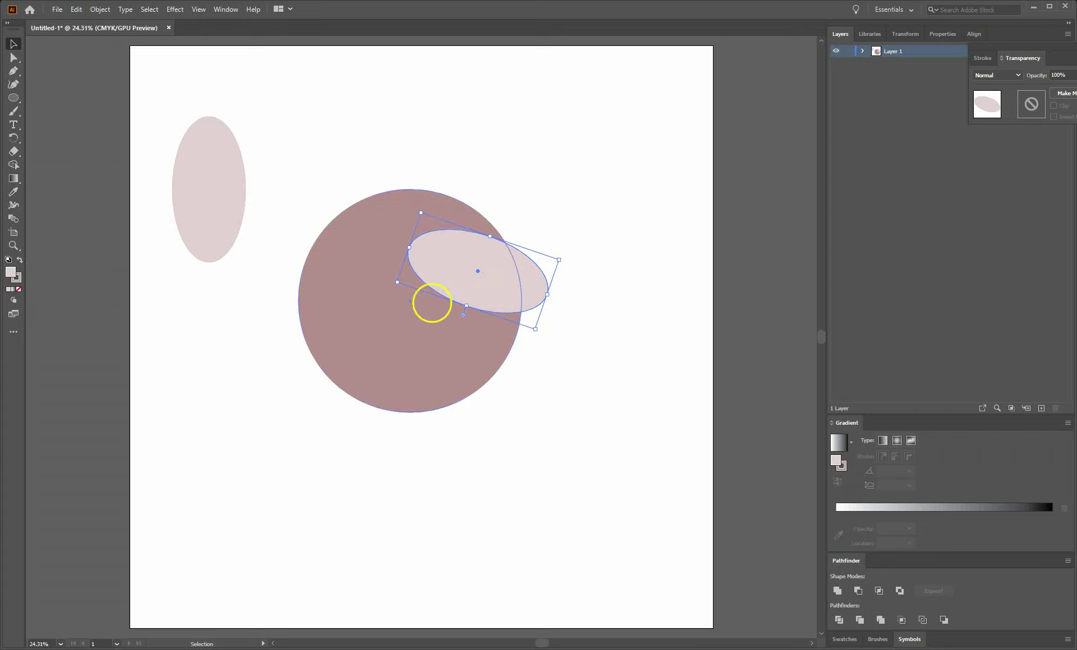
# Step: Tilt, move and widen the left ellipse onto the circle's left edge
pyautogui.click(205, 192)
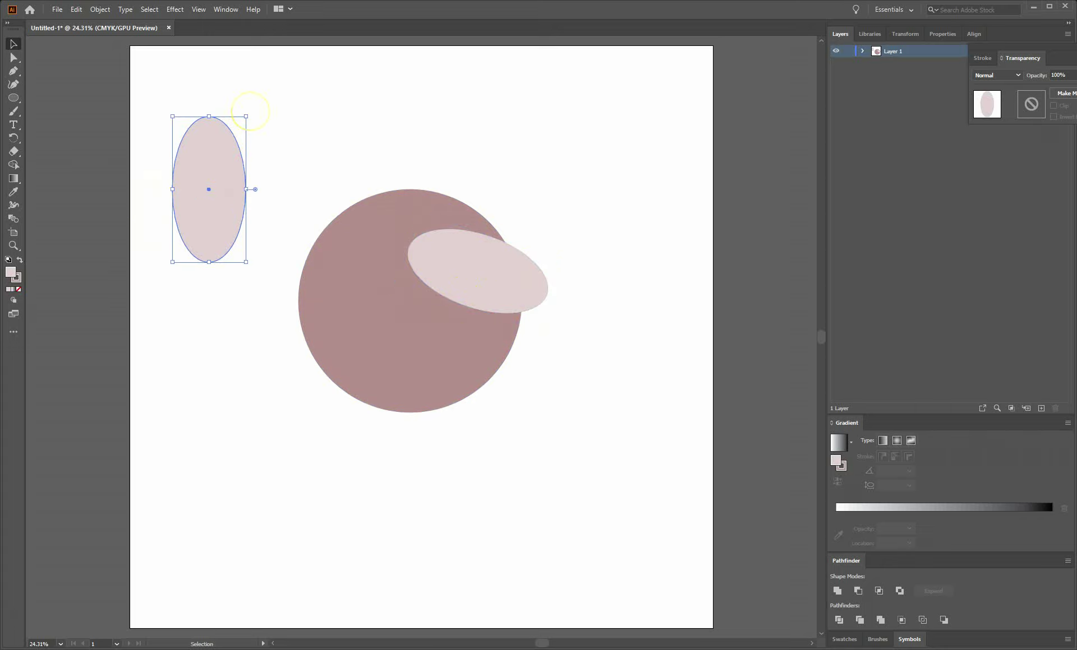
pyautogui.moveTo(250, 110); pyautogui.dragTo(173, 120)
pyautogui.moveTo(255, 197); pyautogui.dragTo(379, 329)
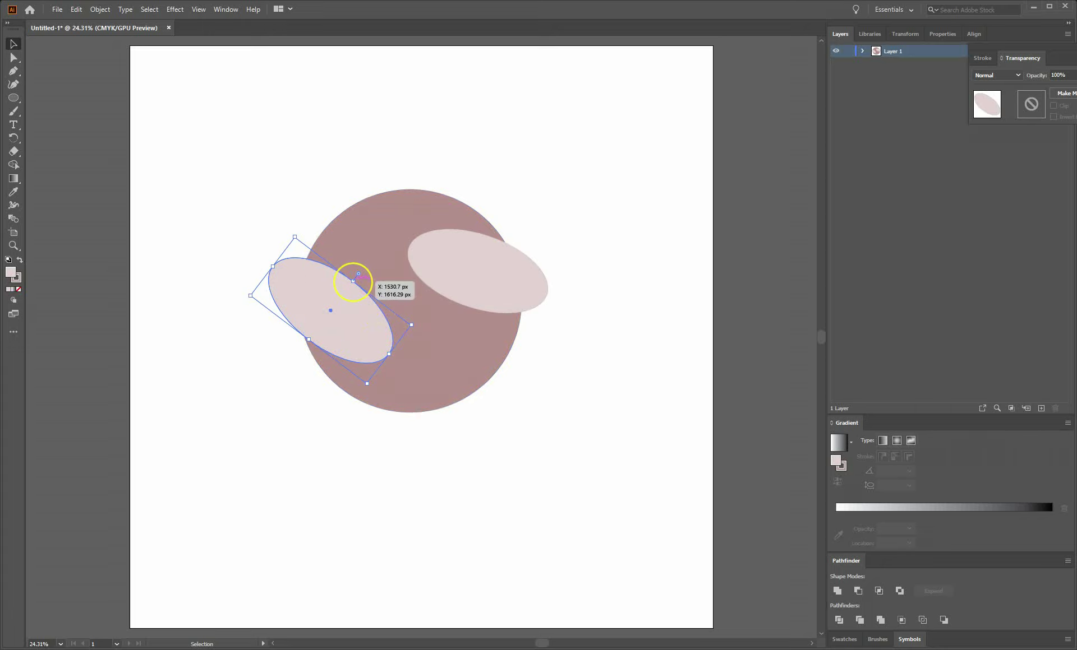
pyautogui.moveTo(353, 281); pyautogui.dragTo(363, 274)
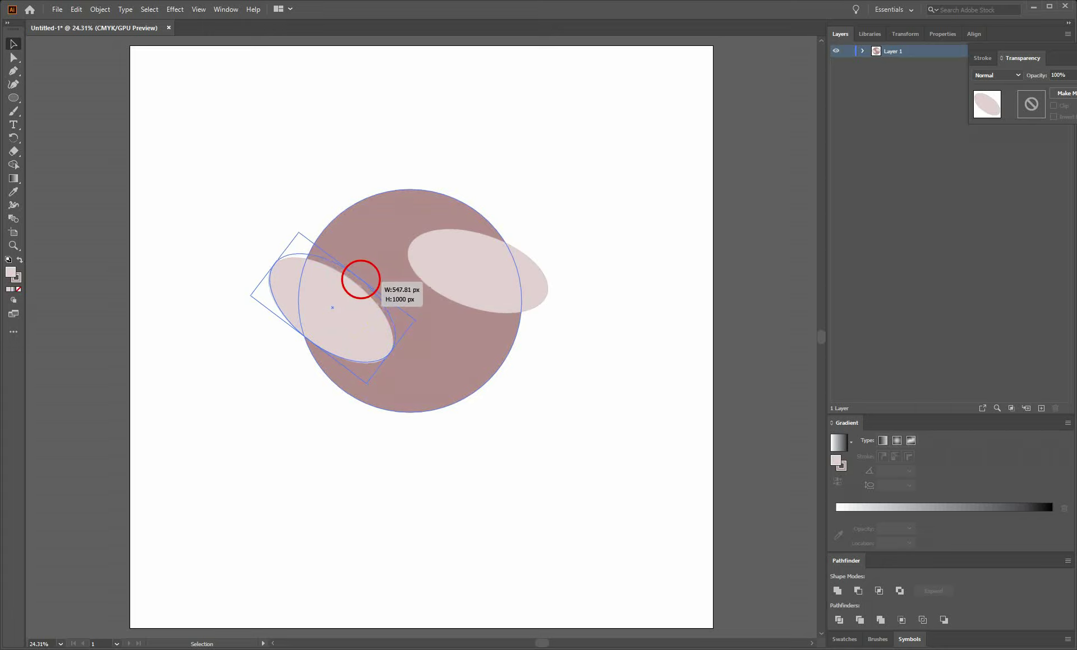
# Step: Fine-tune the right ellipse's height and angle and the left ellipse's rotation
pyautogui.click(478, 291)
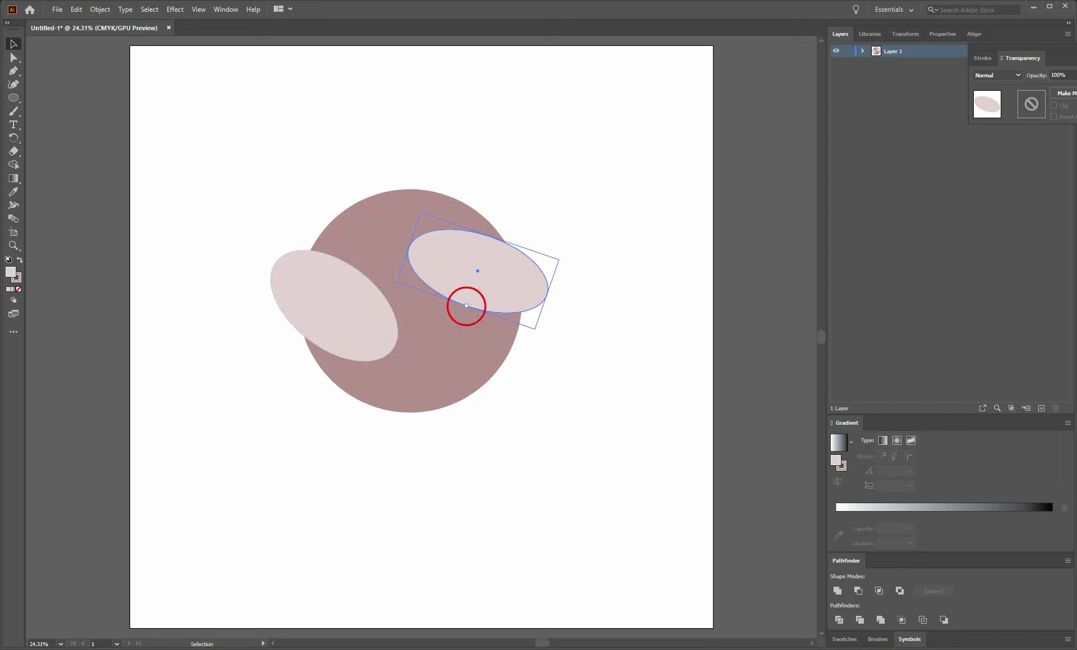
pyautogui.moveTo(466, 306); pyautogui.dragTo(461, 317)
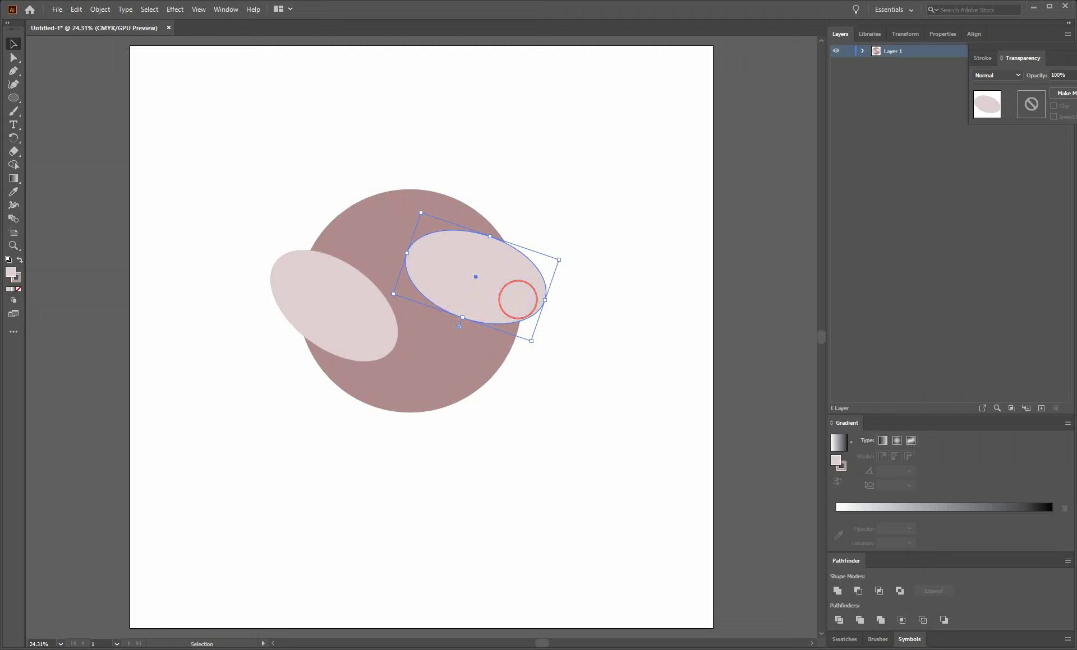
pyautogui.moveTo(563, 259); pyautogui.dragTo(562, 263)
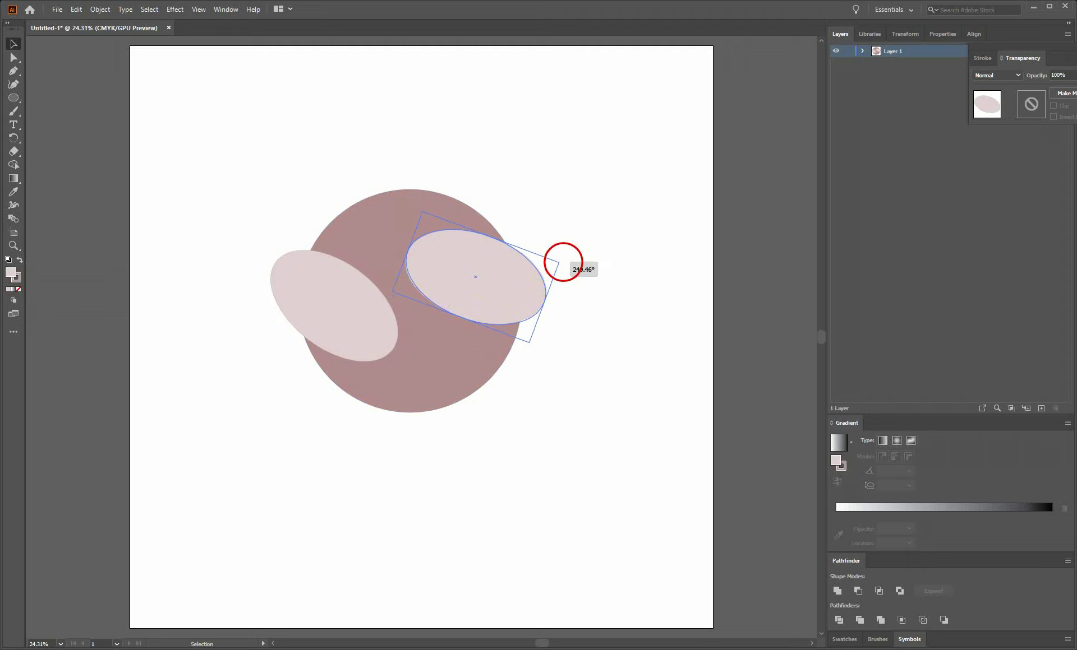
pyautogui.click(342, 328)
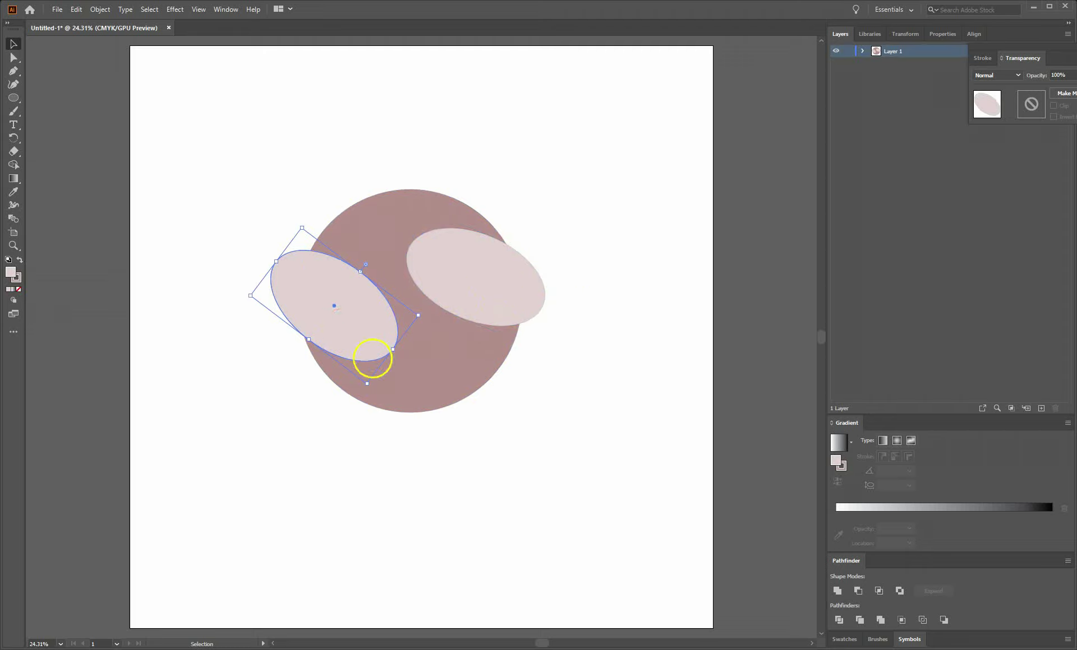
pyautogui.moveTo(364, 387); pyautogui.dragTo(384, 377)
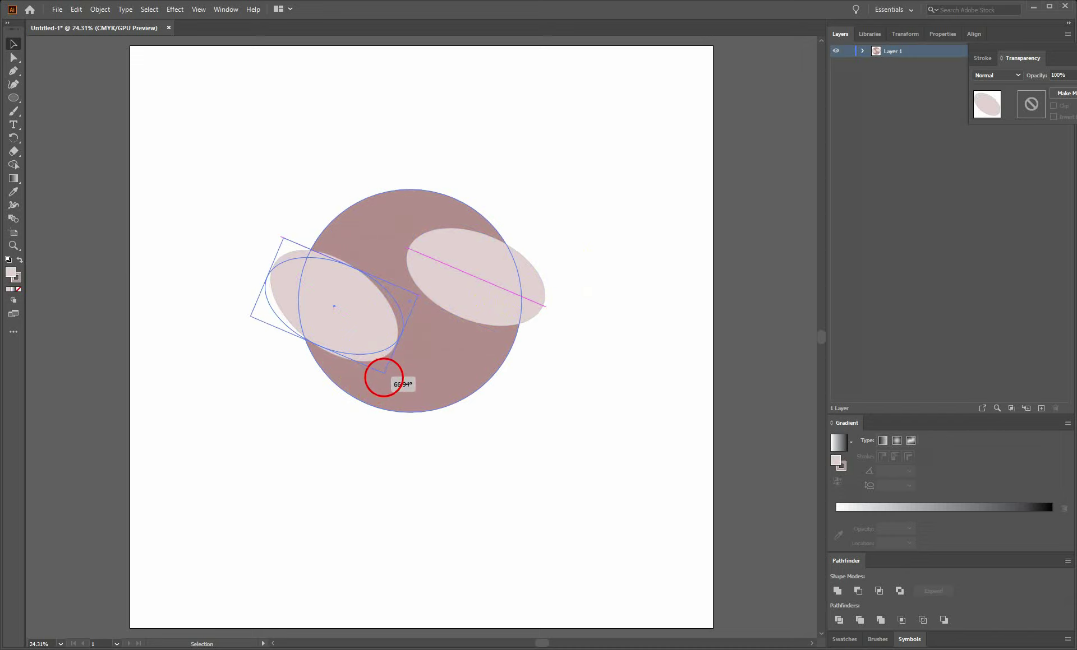
pyautogui.click(593, 402)
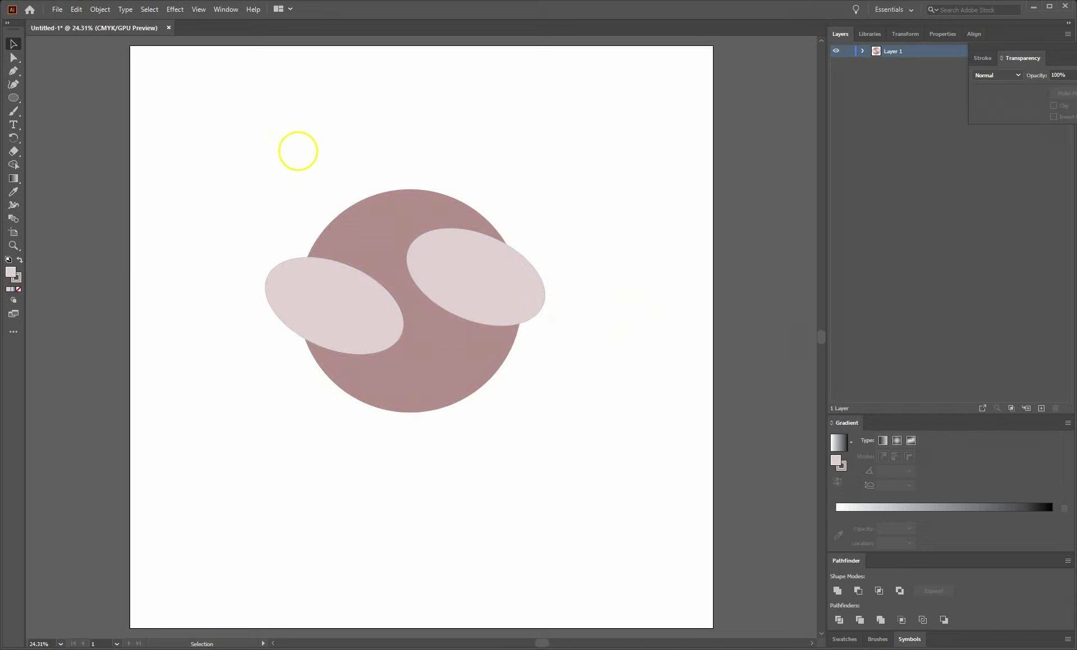
# Step: Subtract both ellipses from the circle with Pathfinder Minus Front, leaving the S shape selected
pyautogui.moveTo(225, 153); pyautogui.dragTo(614, 409)
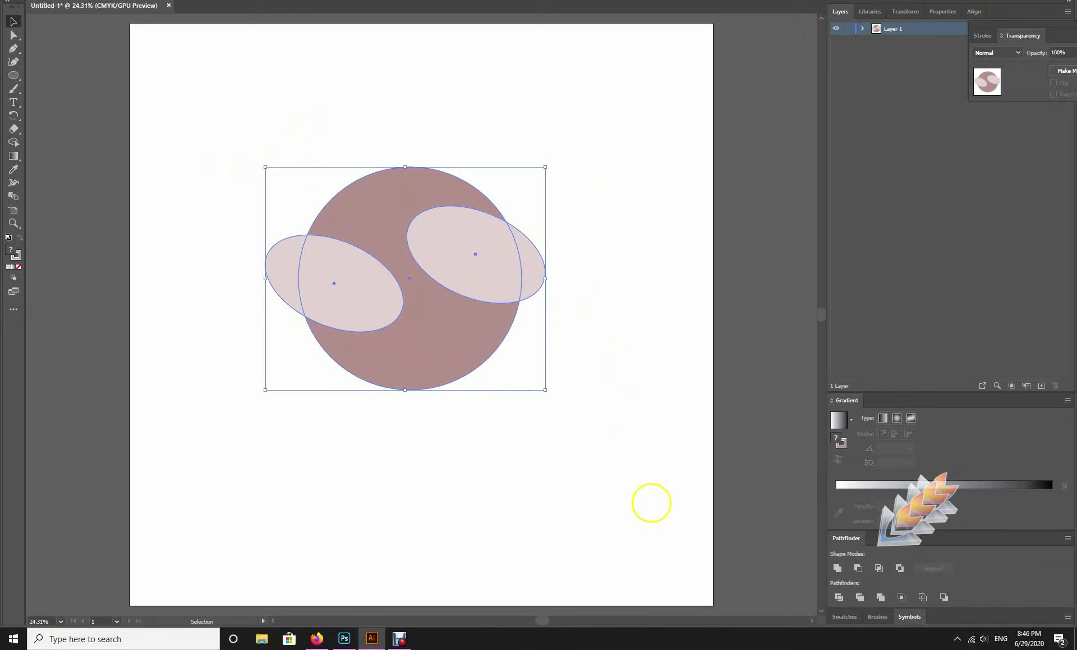
pyautogui.click(858, 570)
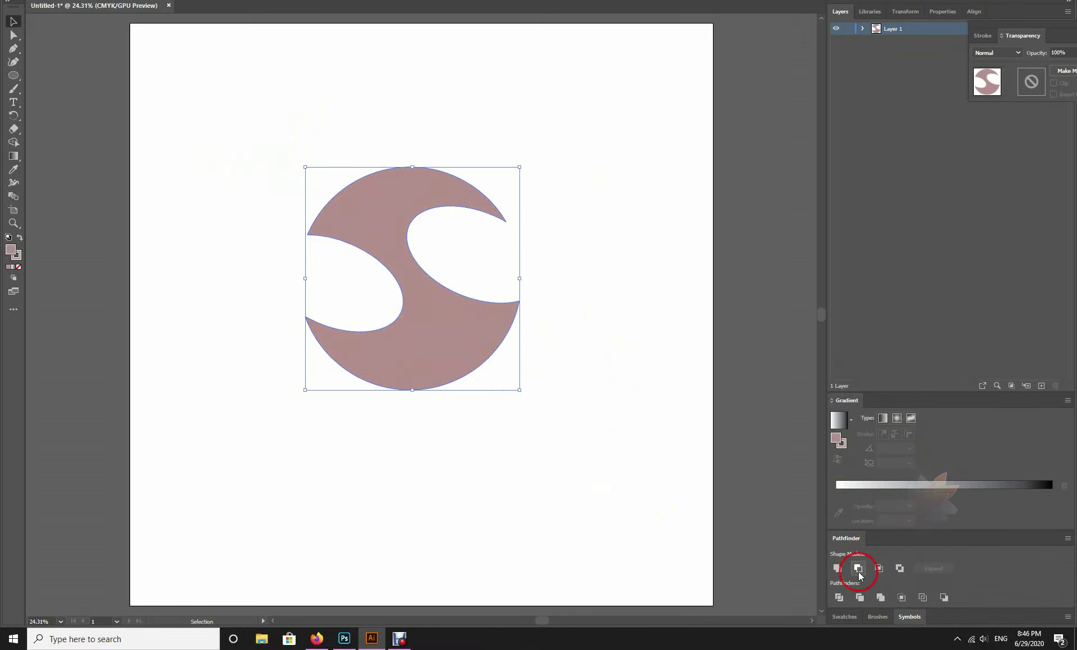
pyautogui.click(683, 497)
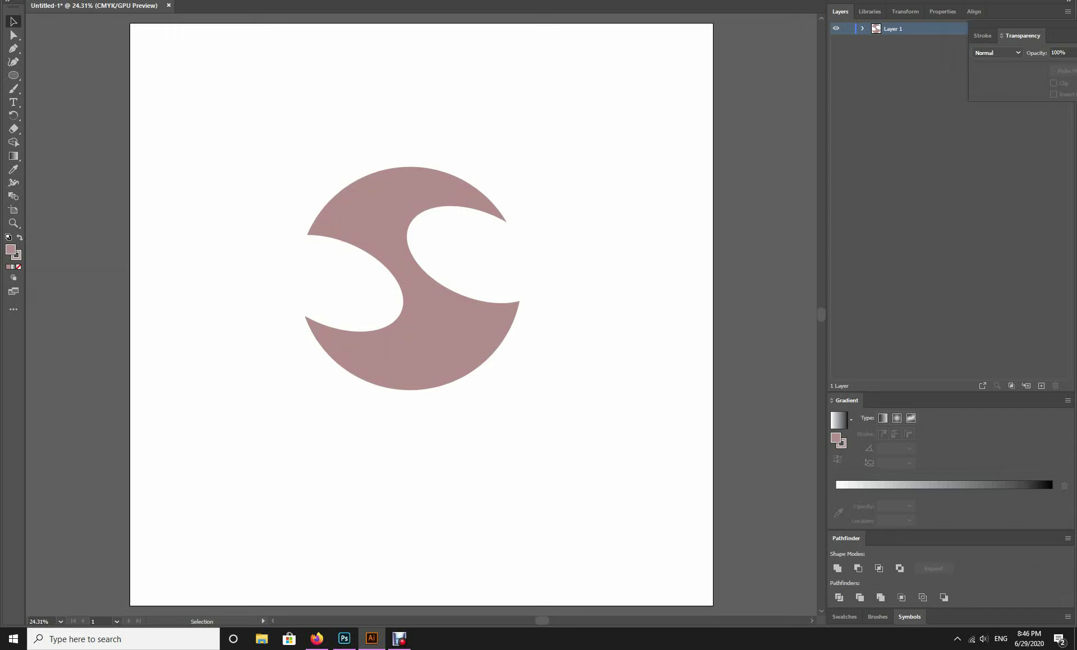
pyautogui.moveTo(266, 149); pyautogui.dragTo(580, 412)
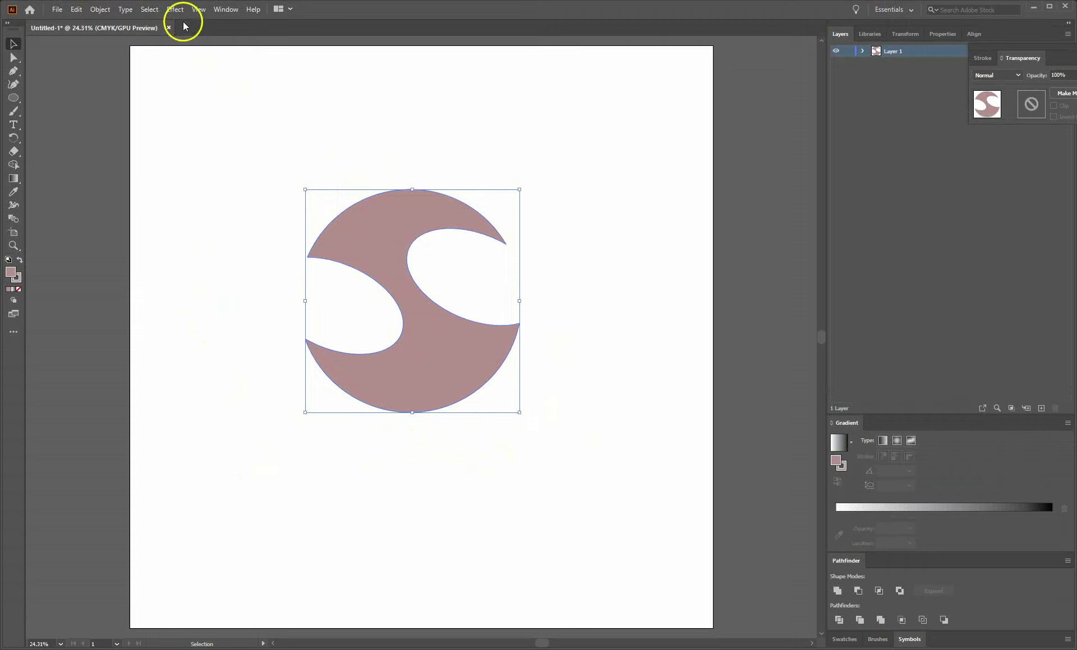
# Step: Apply 3D Extrude & Bevel to the S with X, Y, Z rotation 0° and added perspective
pyautogui.click(175, 9)
pyautogui.moveTo(185, 73)
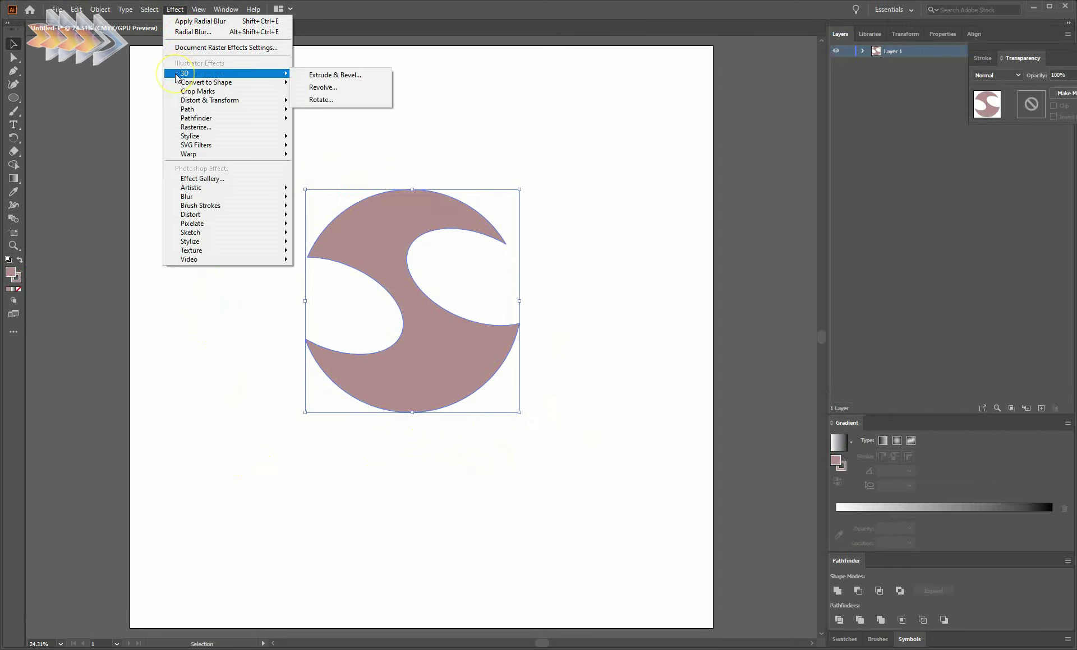
pyautogui.click(361, 76)
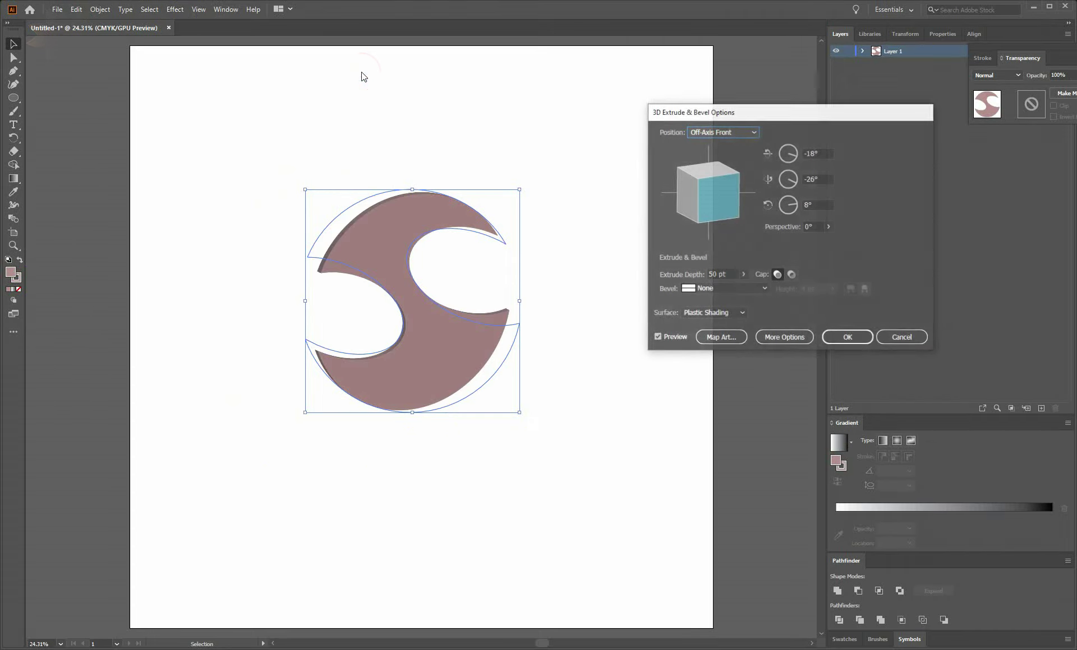
pyautogui.click(399, 83)
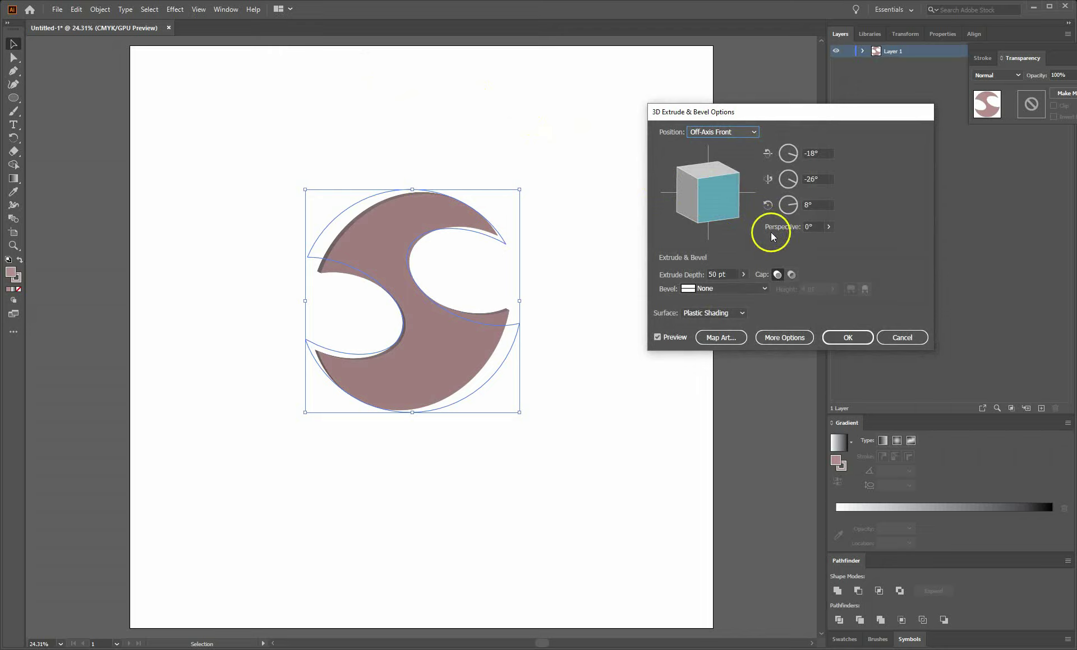
pyautogui.click(657, 337)
pyautogui.click(778, 157)
pyautogui.write('0')
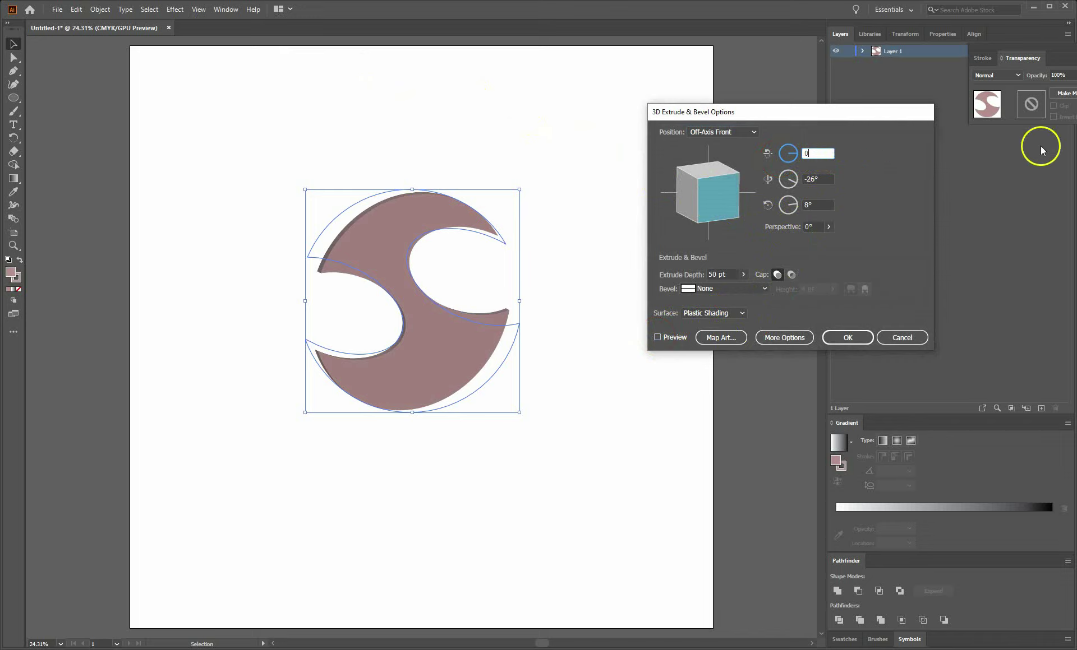
pyautogui.click(787, 180)
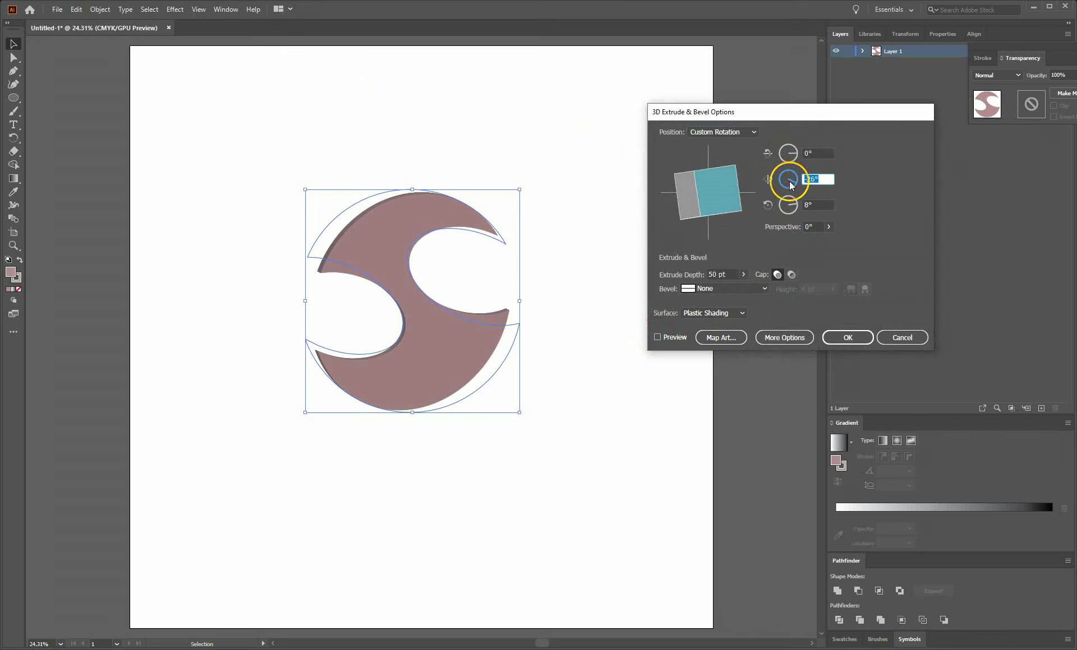
pyautogui.write('0')
pyautogui.click(824, 205)
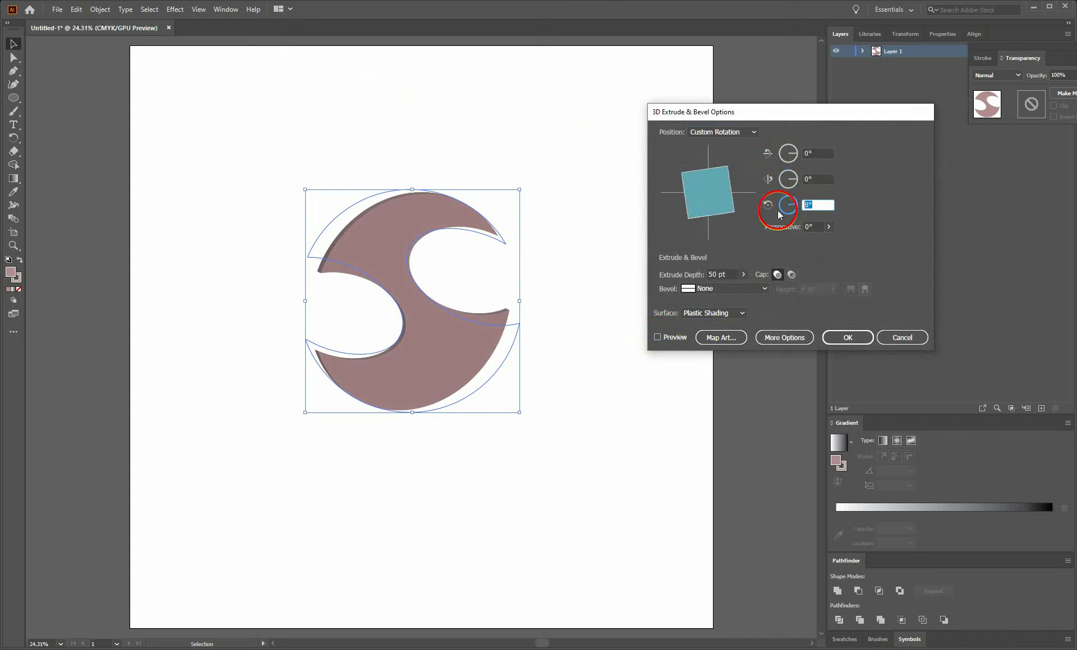
pyautogui.write('0')
pyautogui.click(785, 227)
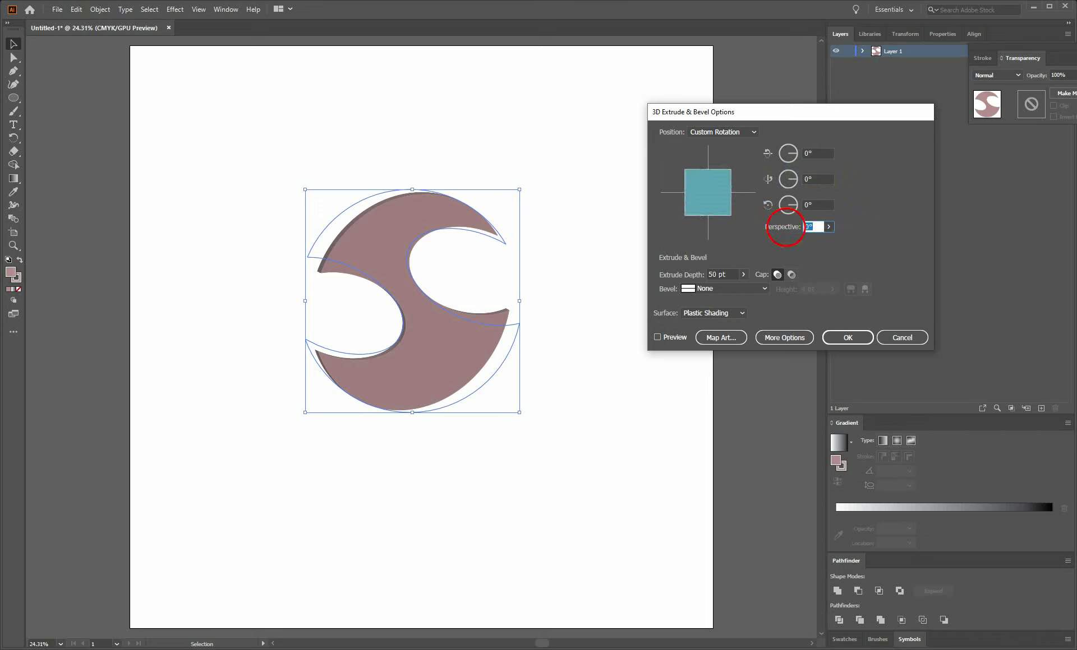
pyautogui.write('19')
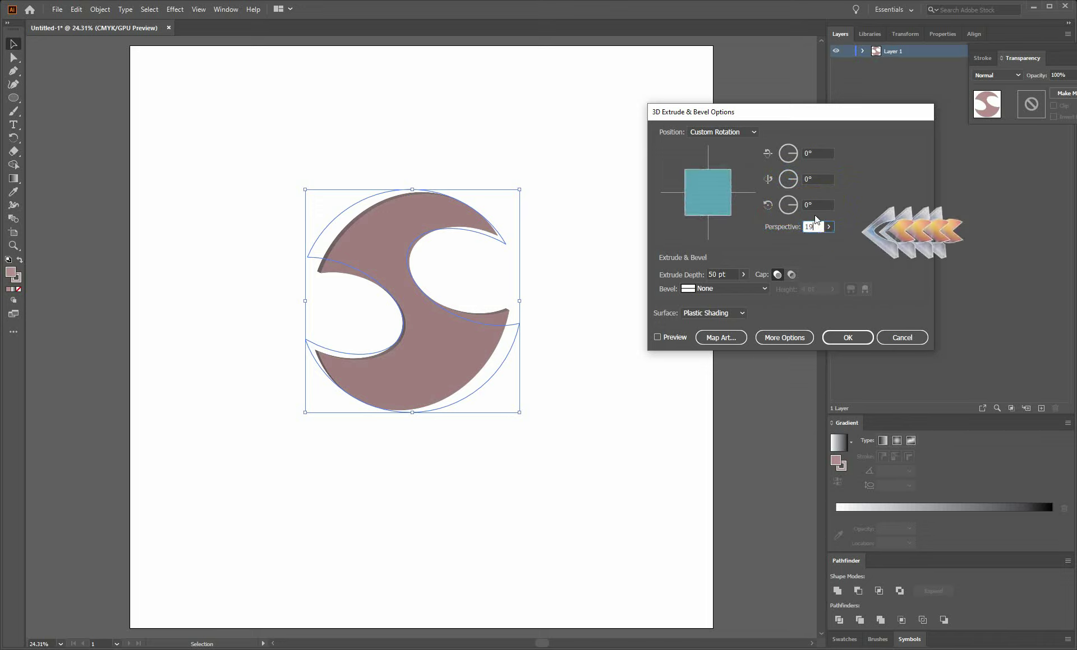
pyautogui.press('BackSpace')
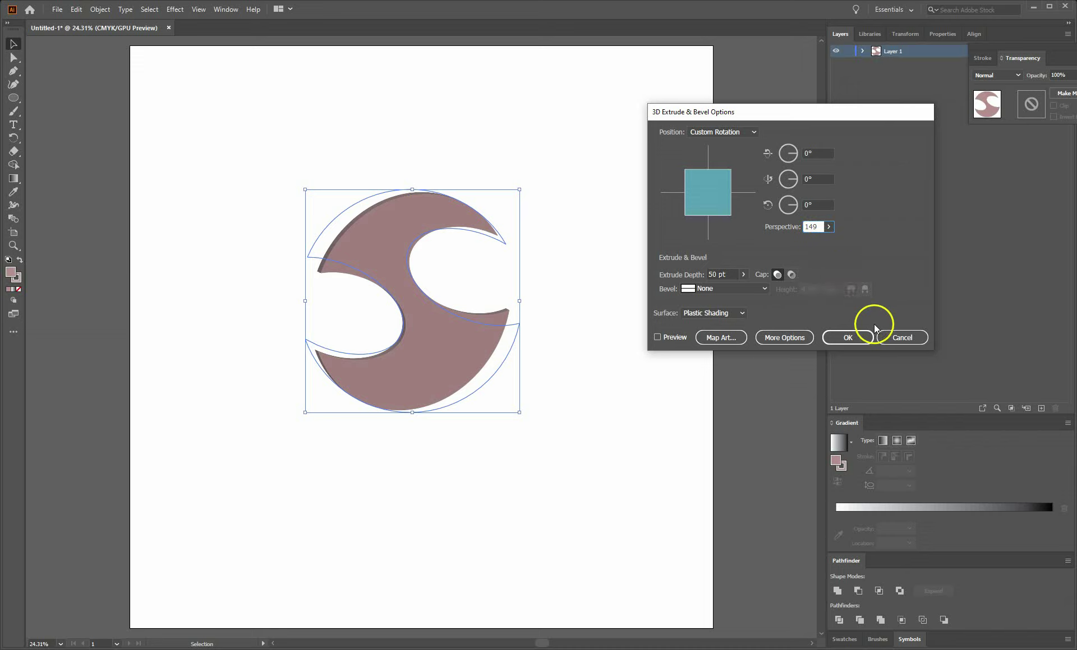
pyautogui.click(846, 338)
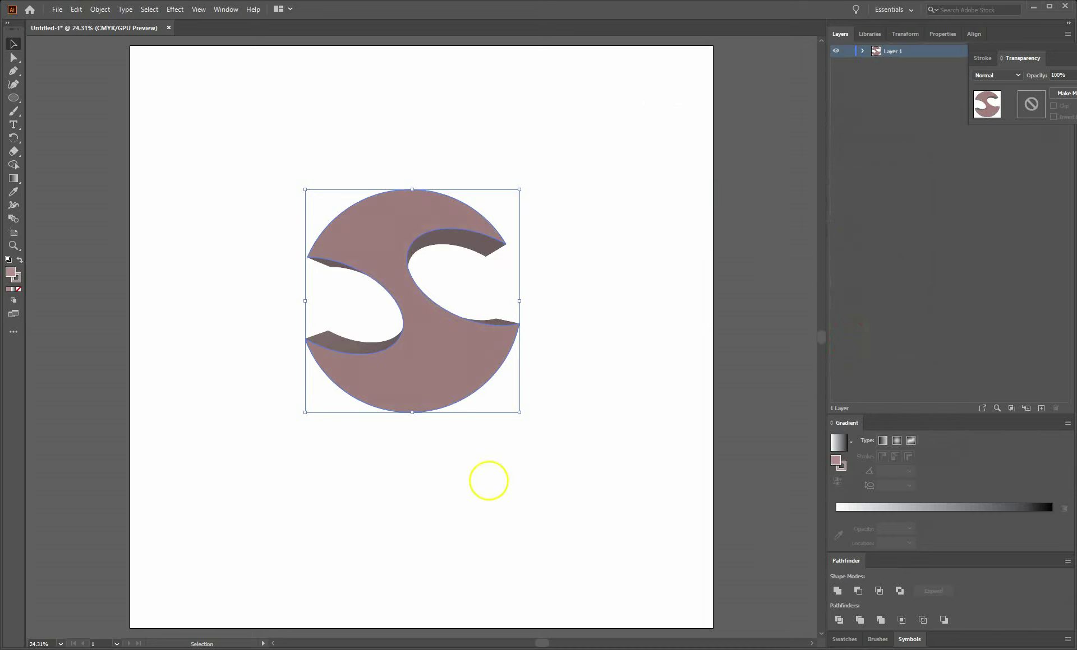
pyautogui.click(488, 480)
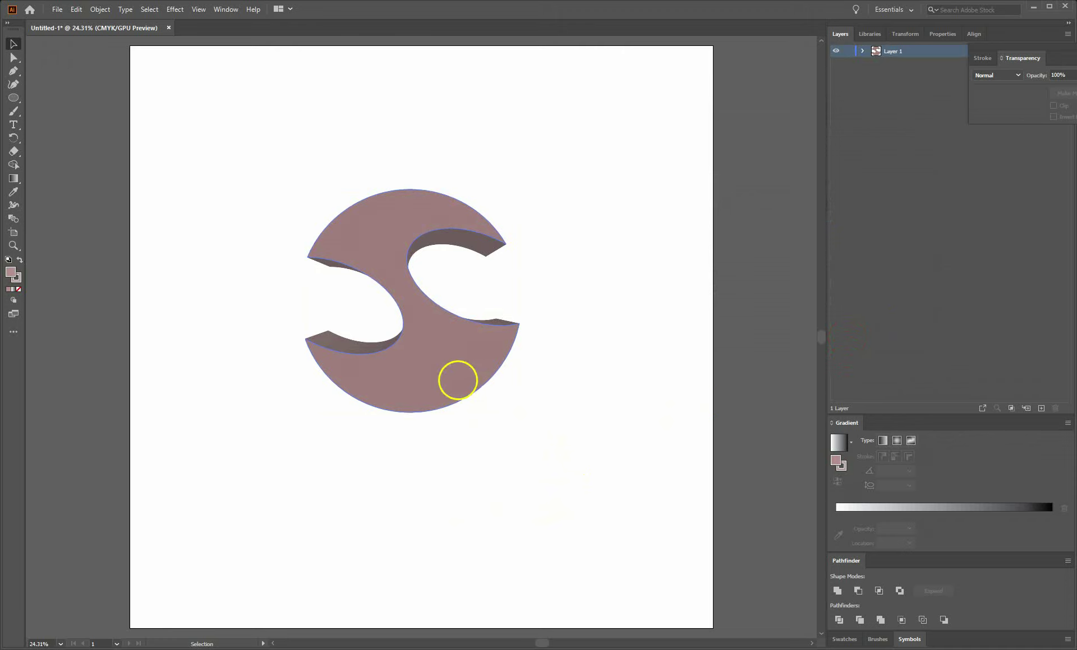
# Step: Fill the extruded S shape with the White, Black gradient preset
pyautogui.click(454, 383)
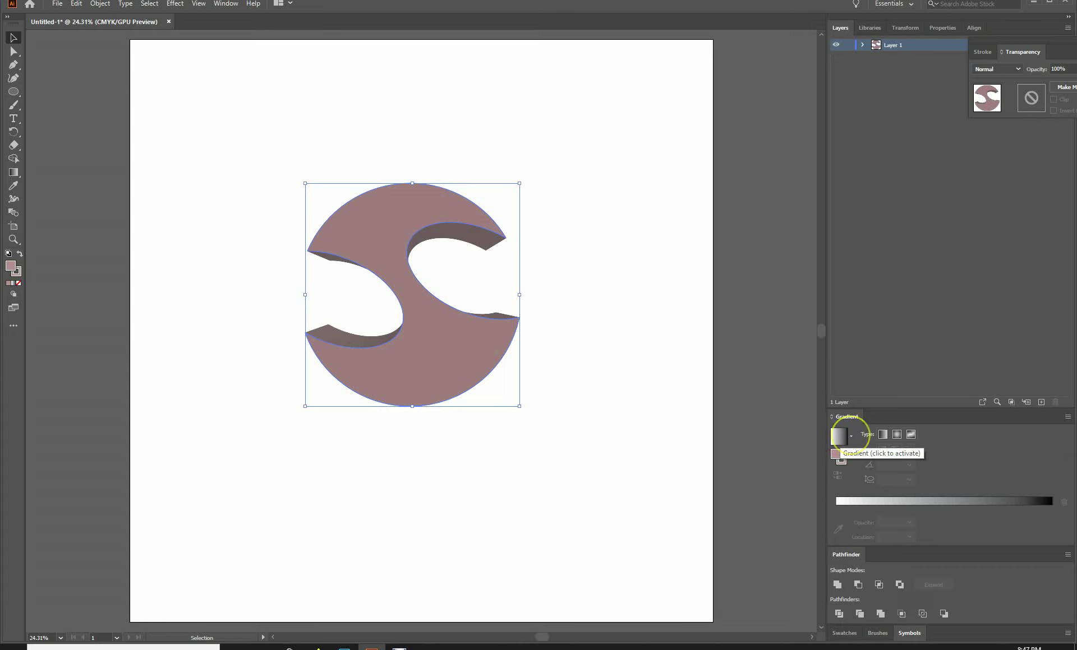
pyautogui.click(835, 453)
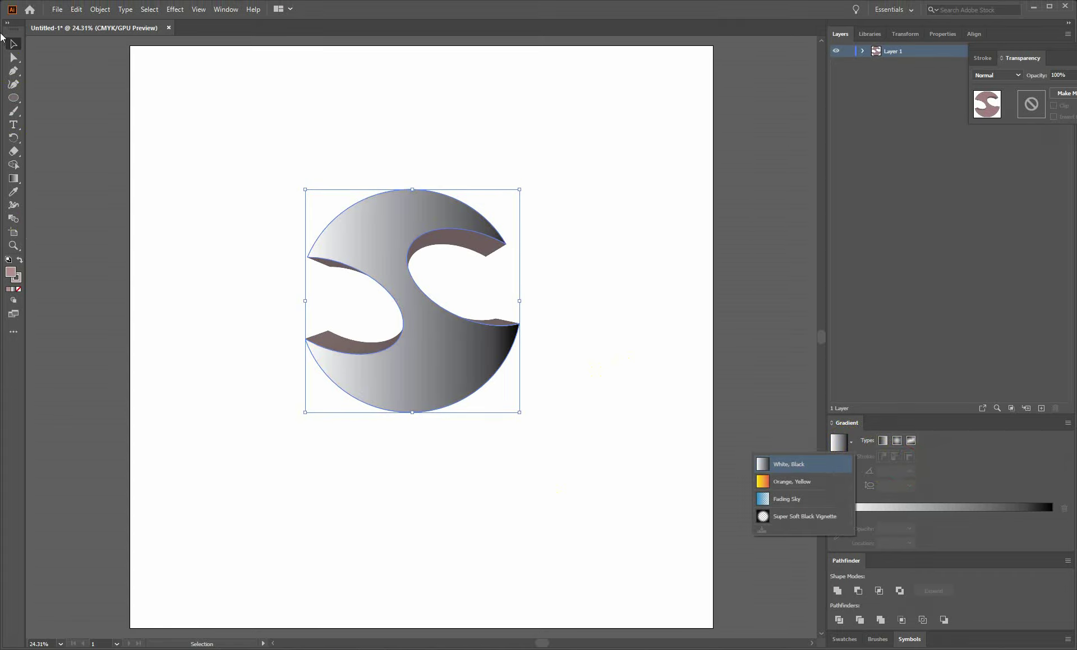
pyautogui.click(139, 99)
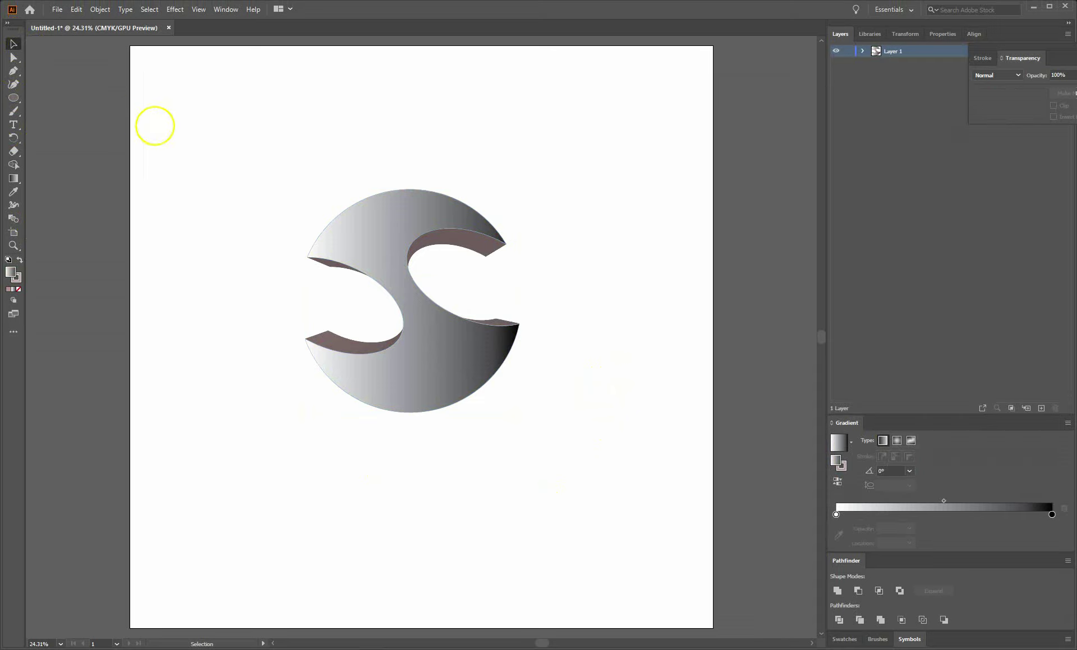
pyautogui.click(12, 99)
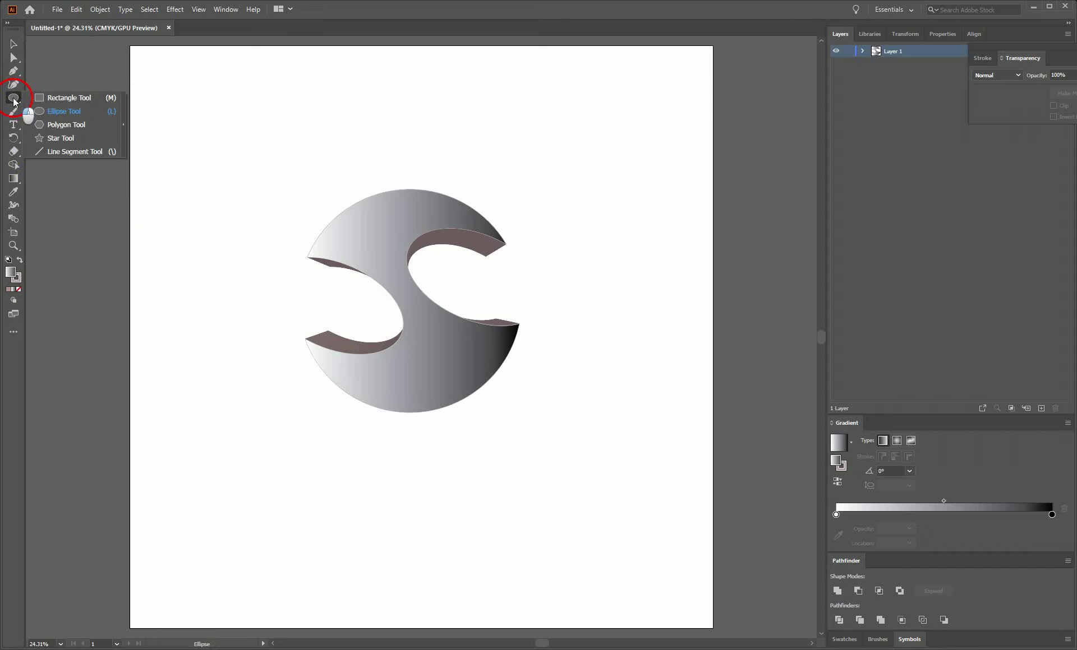
# Step: Draw a white-to-black gradient circle and move it to the artboard's lower right
pyautogui.click(37, 112)
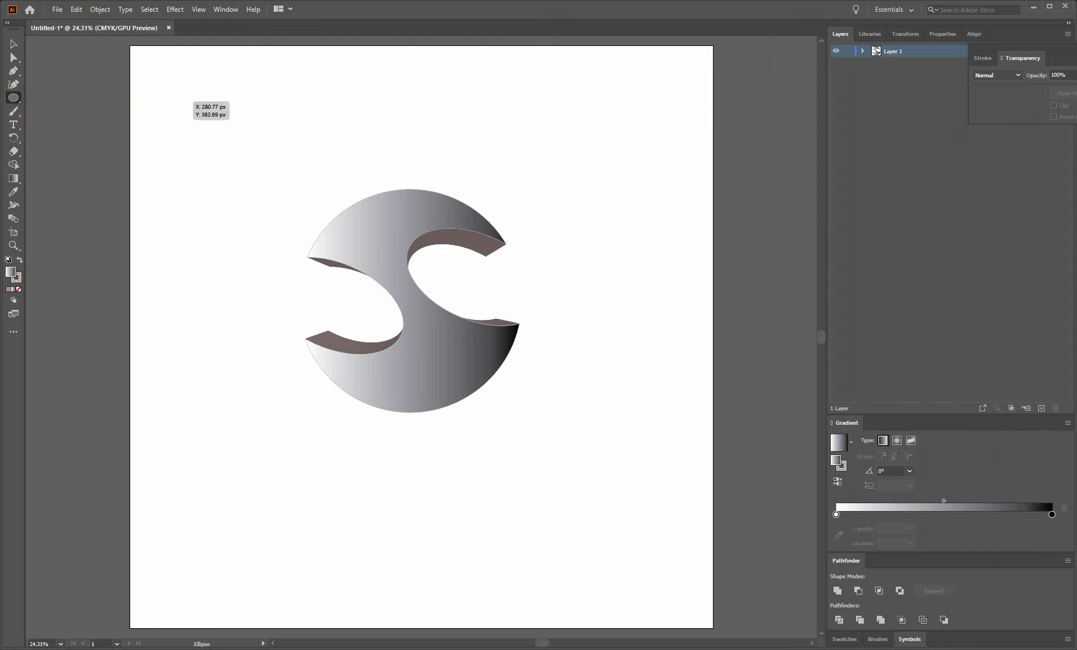
pyautogui.moveTo(170, 102); pyautogui.dragTo(374, 240)
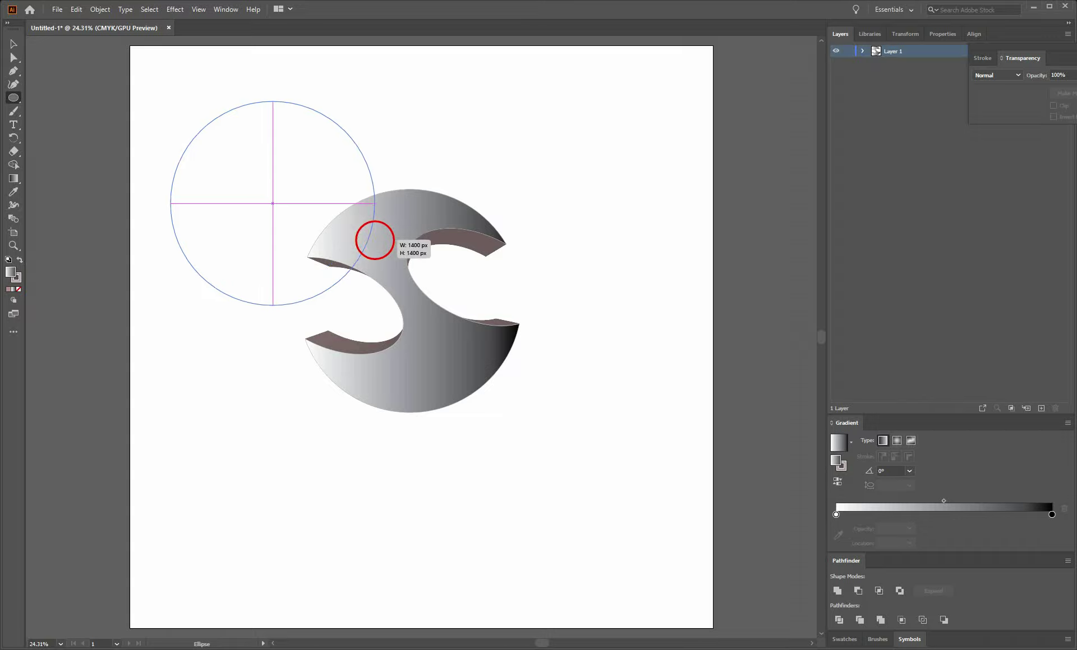
pyautogui.click(14, 44)
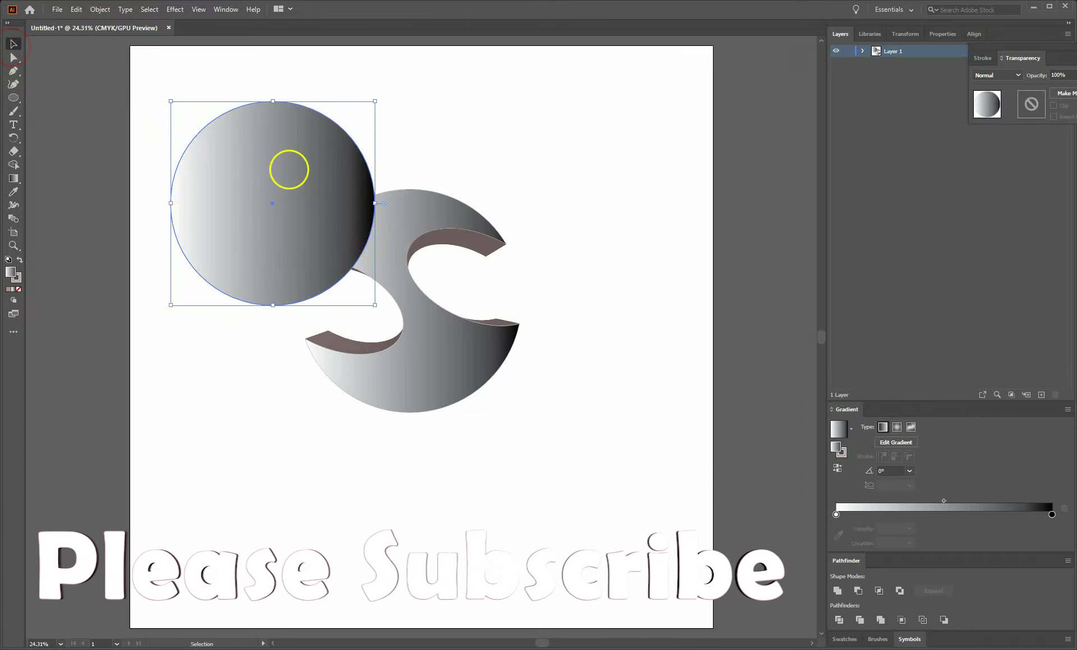
pyautogui.moveTo(289, 169); pyautogui.dragTo(604, 472)
pyautogui.click(619, 260)
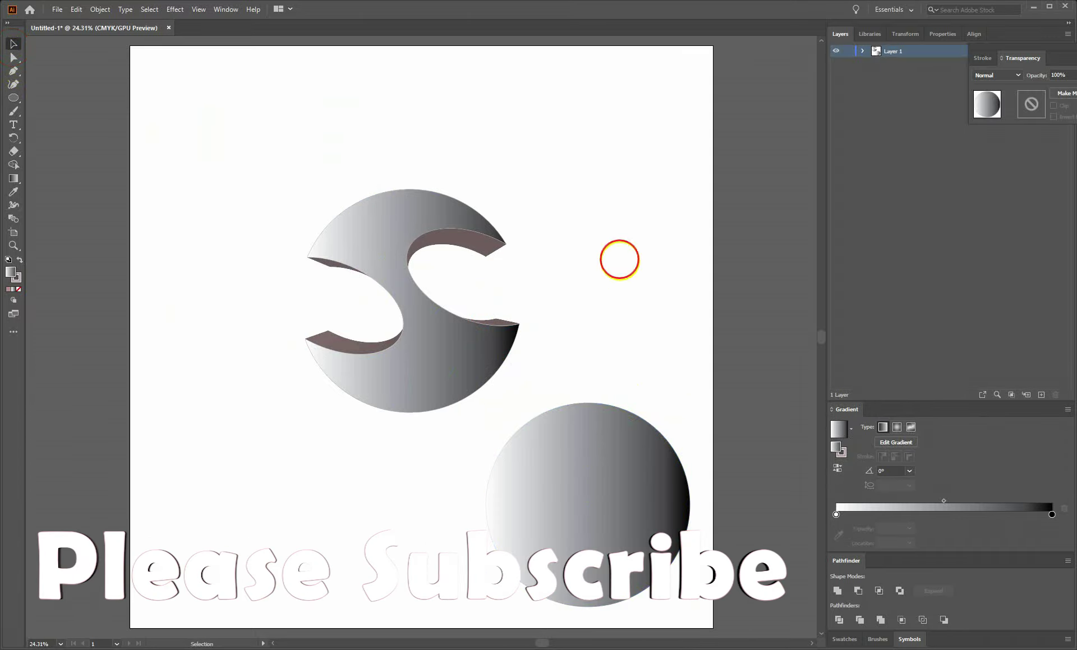
pyautogui.moveTo(271, 178)
pyautogui.mouseDown()
pyautogui.moveTo(385, 152)
pyautogui.moveTo(534, 418)
pyautogui.mouseUp()
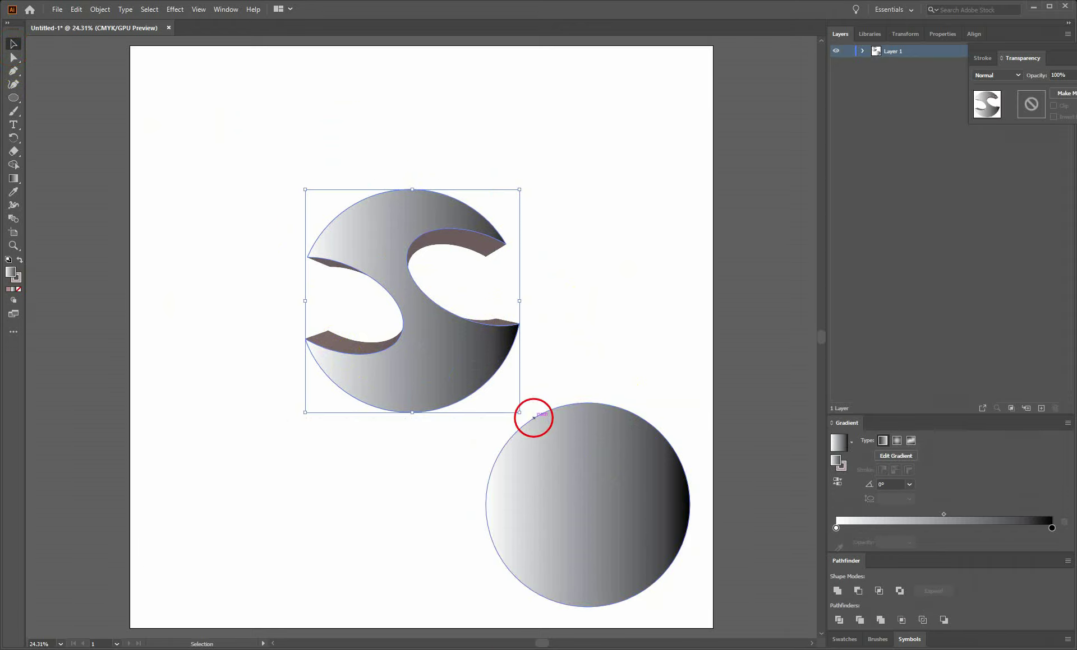
# Step: Expand the S shape's 3D appearance into paths and ungroup it
pyautogui.click(104, 9)
pyautogui.click(128, 154)
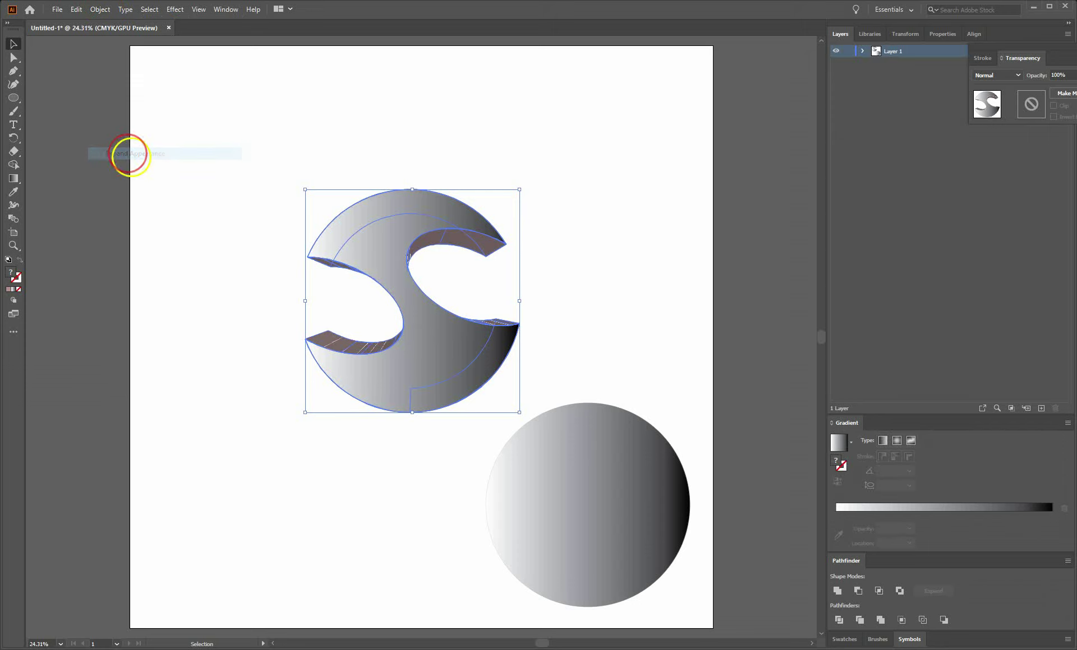
pyautogui.rightClick(357, 229)
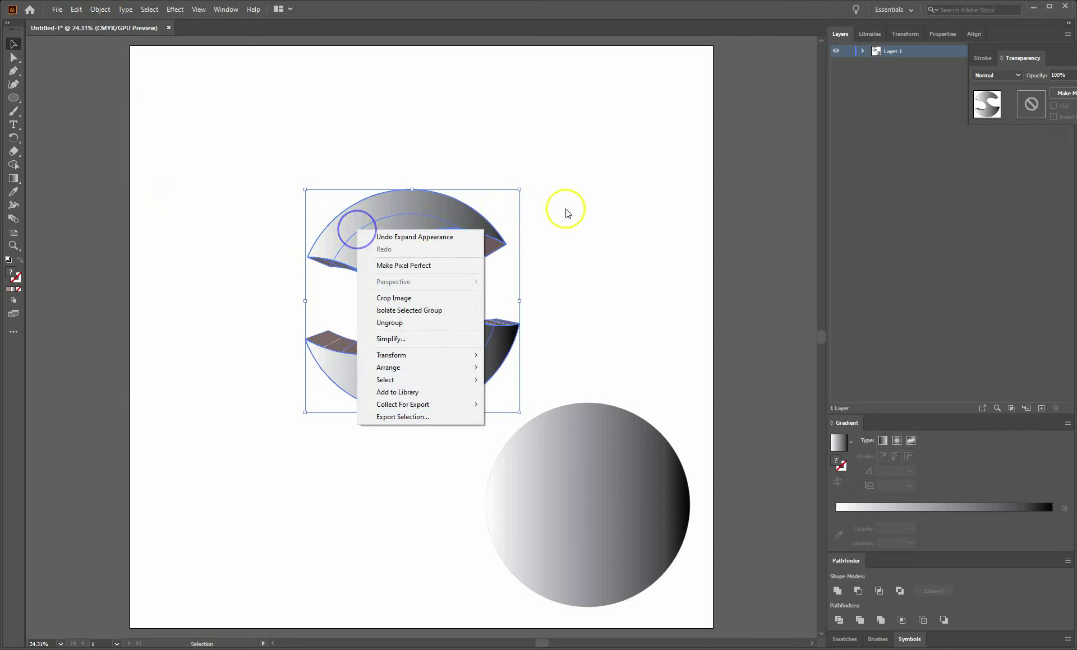
pyautogui.click(409, 321)
# Step: Ungroup the S pieces further and select the lower inner edge piece
pyautogui.click(620, 247)
pyautogui.click(360, 221)
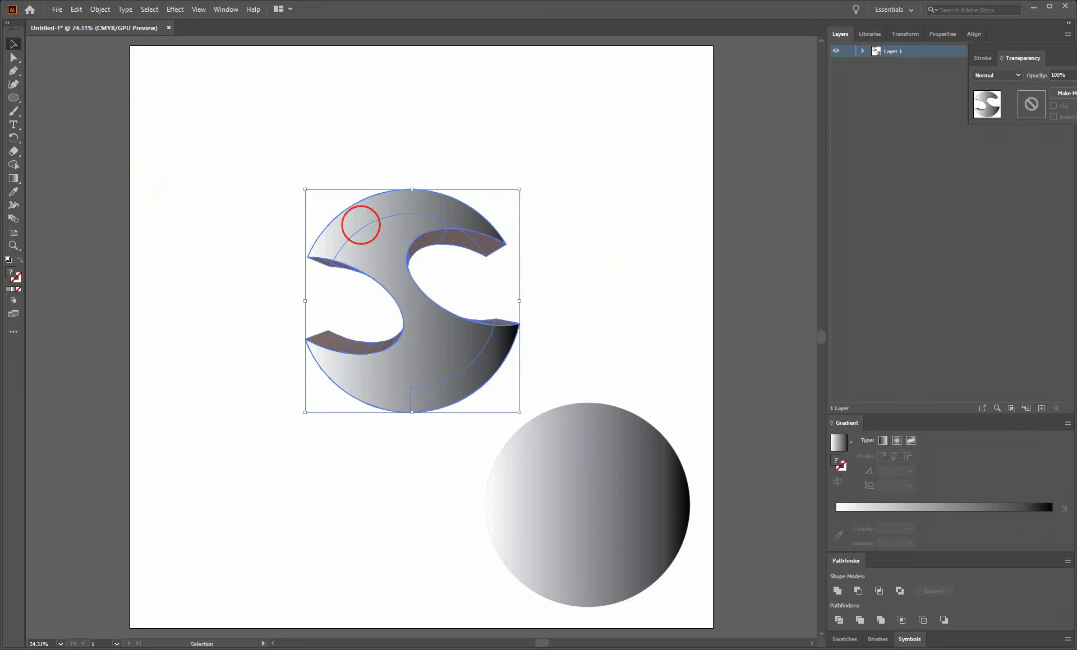
pyautogui.rightClick(361, 225)
pyautogui.click(396, 318)
pyautogui.click(603, 266)
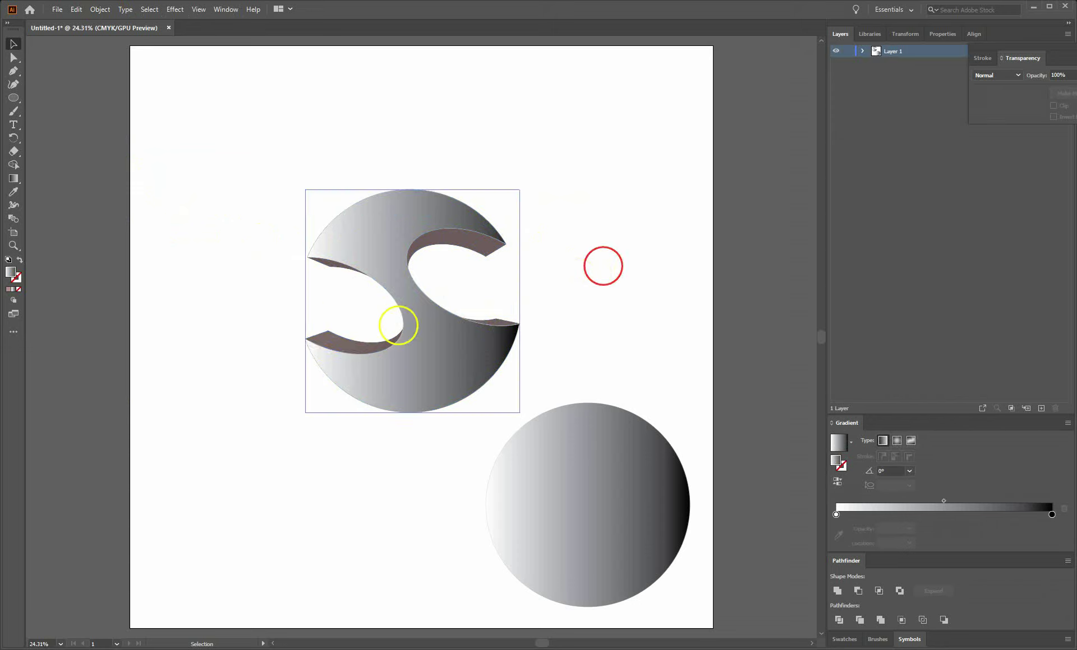
pyautogui.click(332, 345)
pyautogui.rightClick(332, 345)
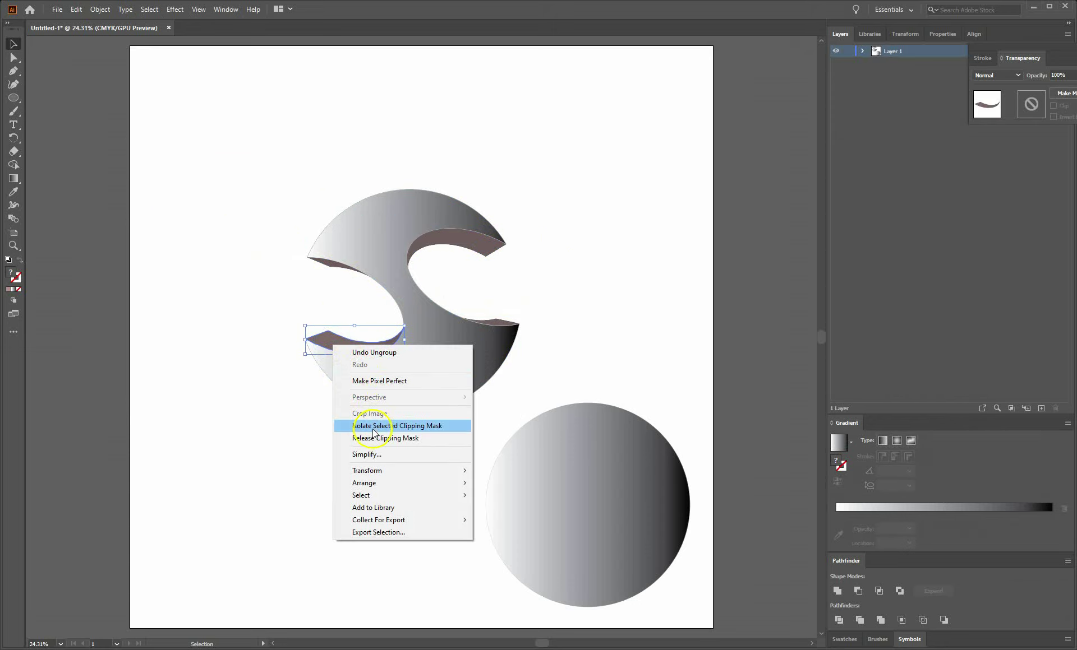
pyautogui.click(274, 310)
pyautogui.click(335, 340)
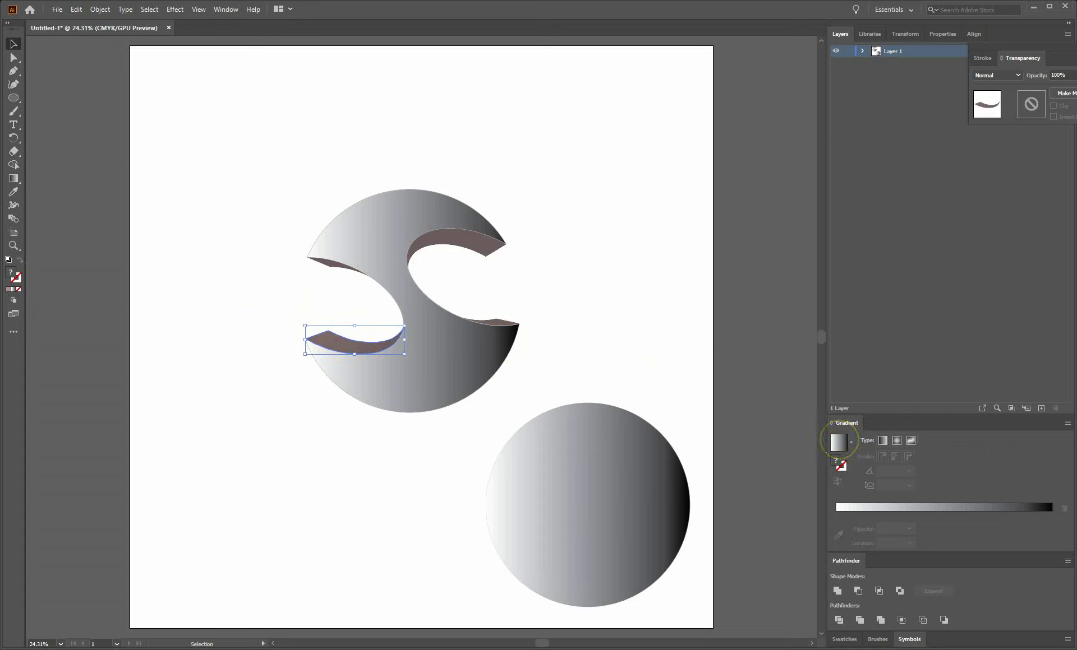
# Step: Give the lower and upper inner edge pieces white-to-black gradients, angling the lower one
pyautogui.click(838, 441)
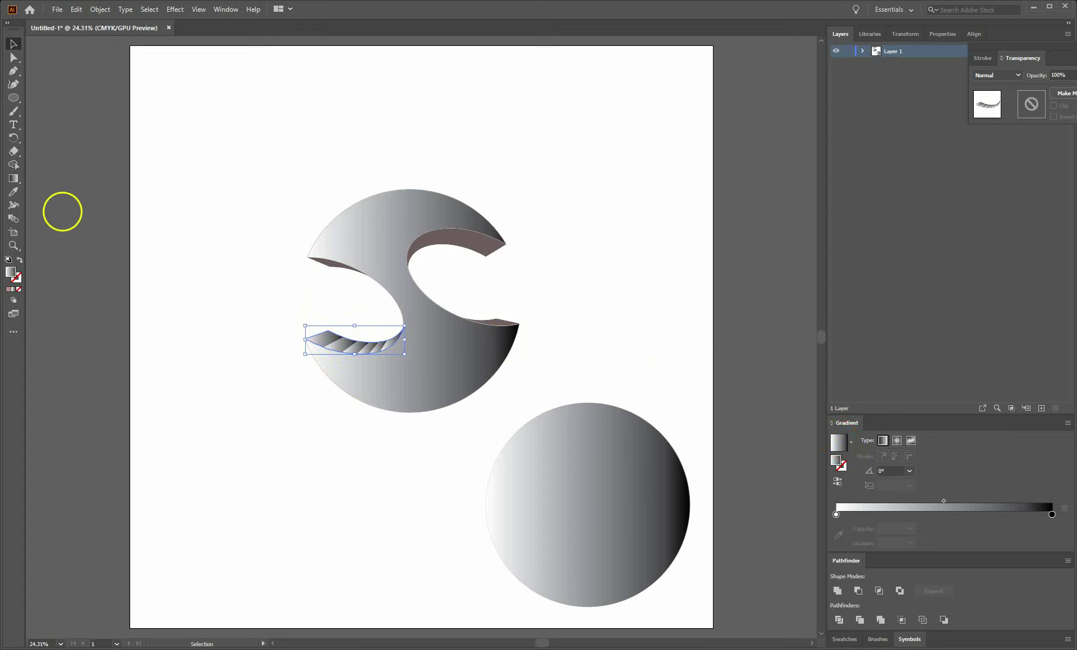
pyautogui.click(14, 178)
pyautogui.moveTo(327, 334)
pyautogui.mouseDown()
pyautogui.moveTo(412, 326)
pyautogui.moveTo(418, 316)
pyautogui.mouseUp()
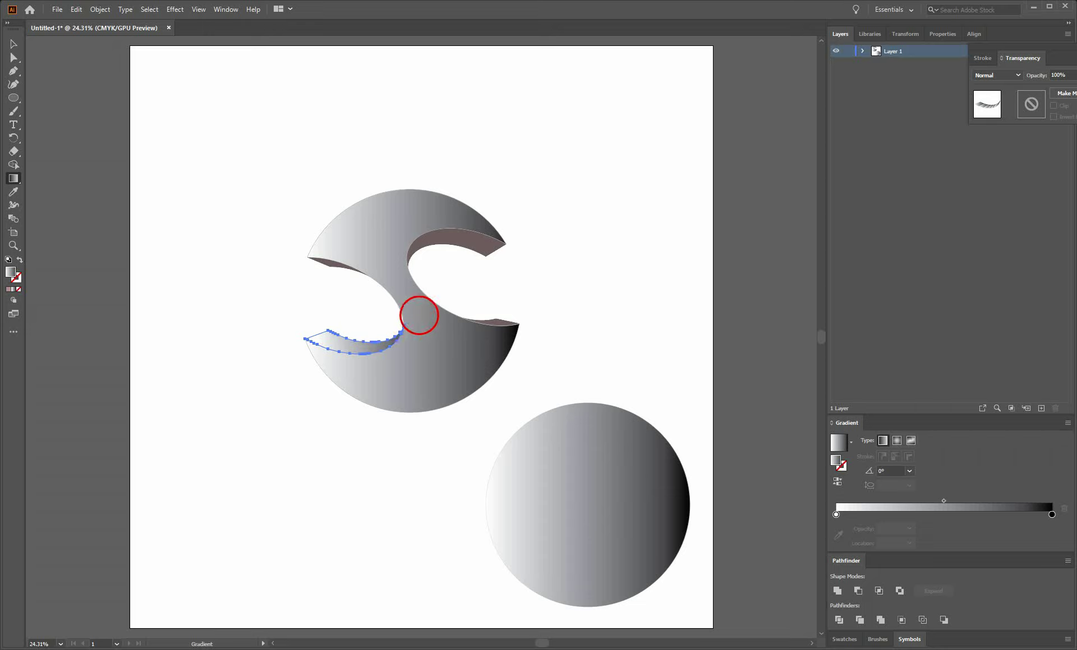
pyautogui.click(179, 117)
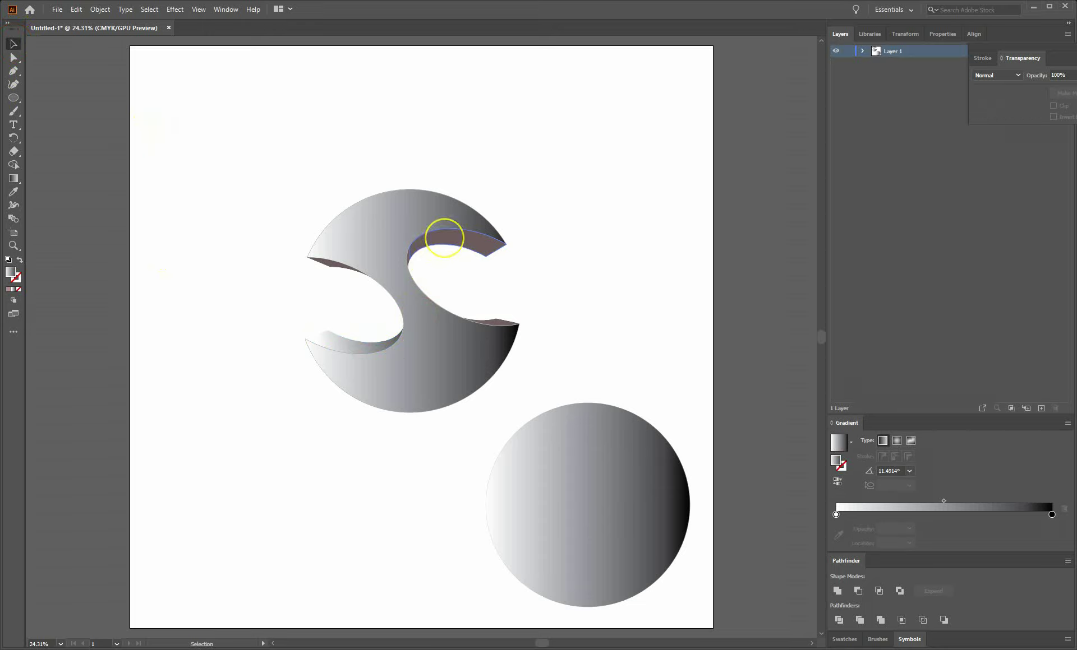
pyautogui.click(444, 238)
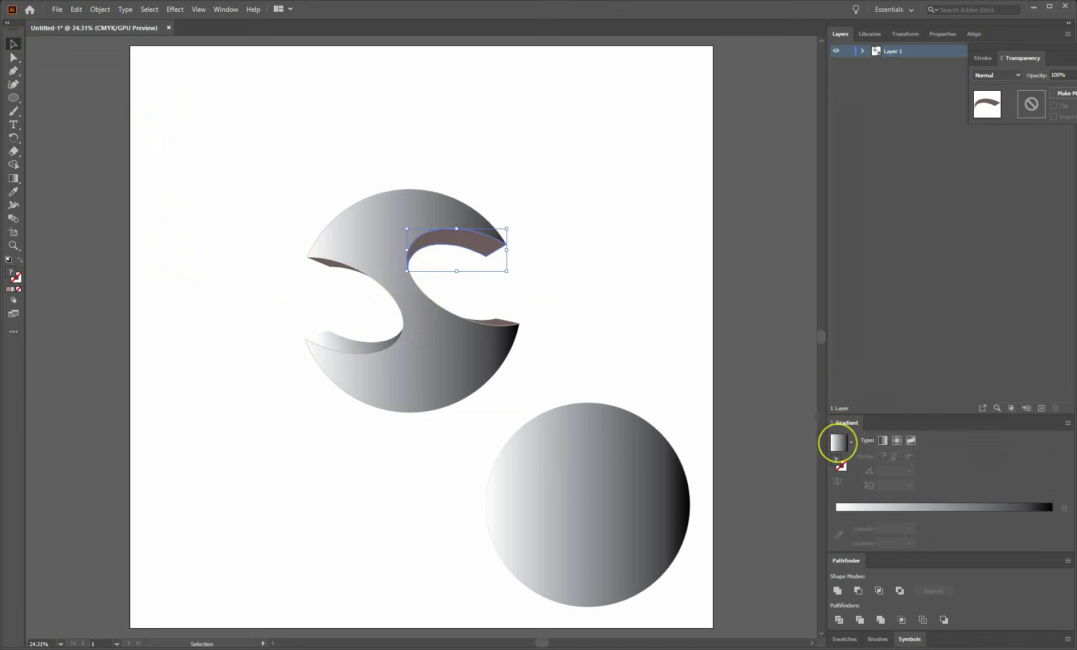
pyautogui.click(837, 442)
# Step: Apply the white-to-black gradient to the right and upper-left slivers, angling the right one
pyautogui.keyDown('shift'); pyautogui.click(501, 325); pyautogui.keyUp('shift')
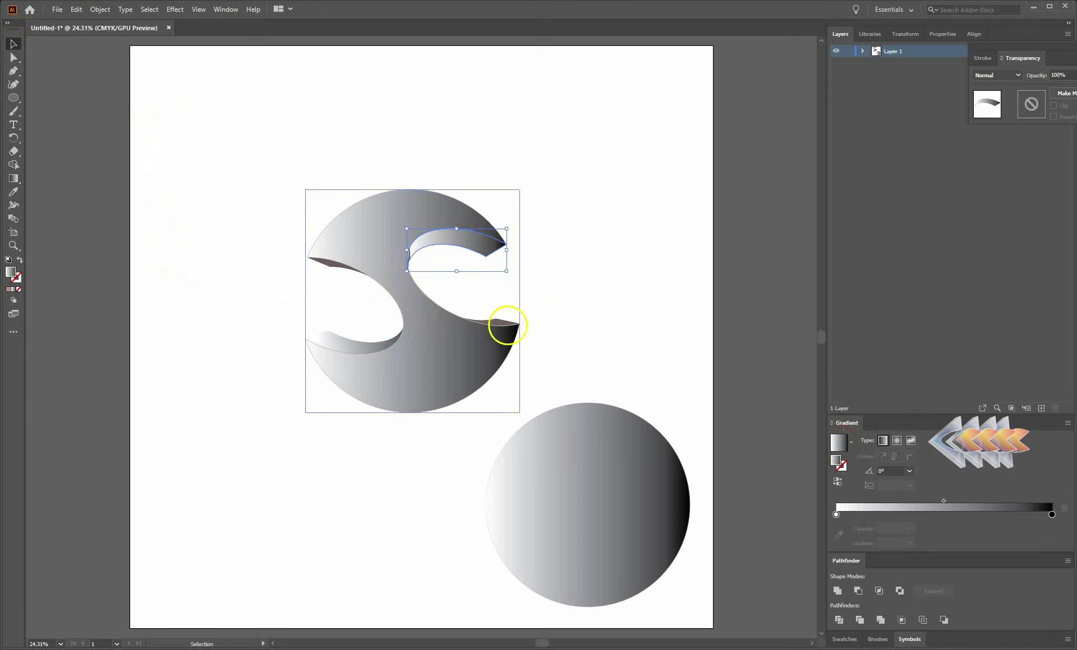
pyautogui.click(501, 322)
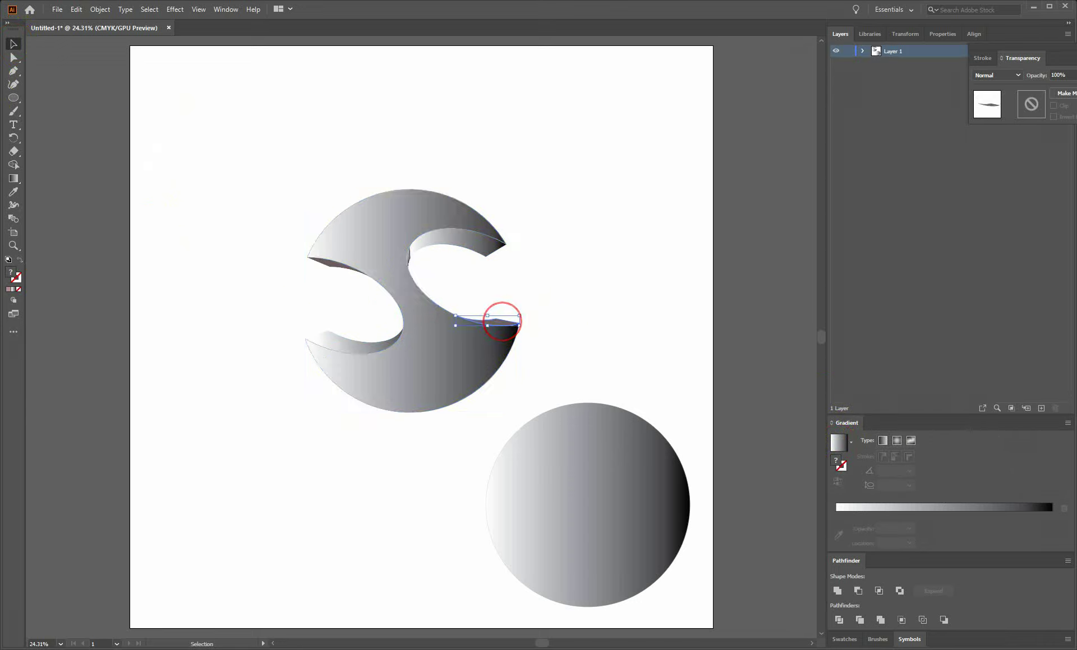
pyautogui.click(838, 442)
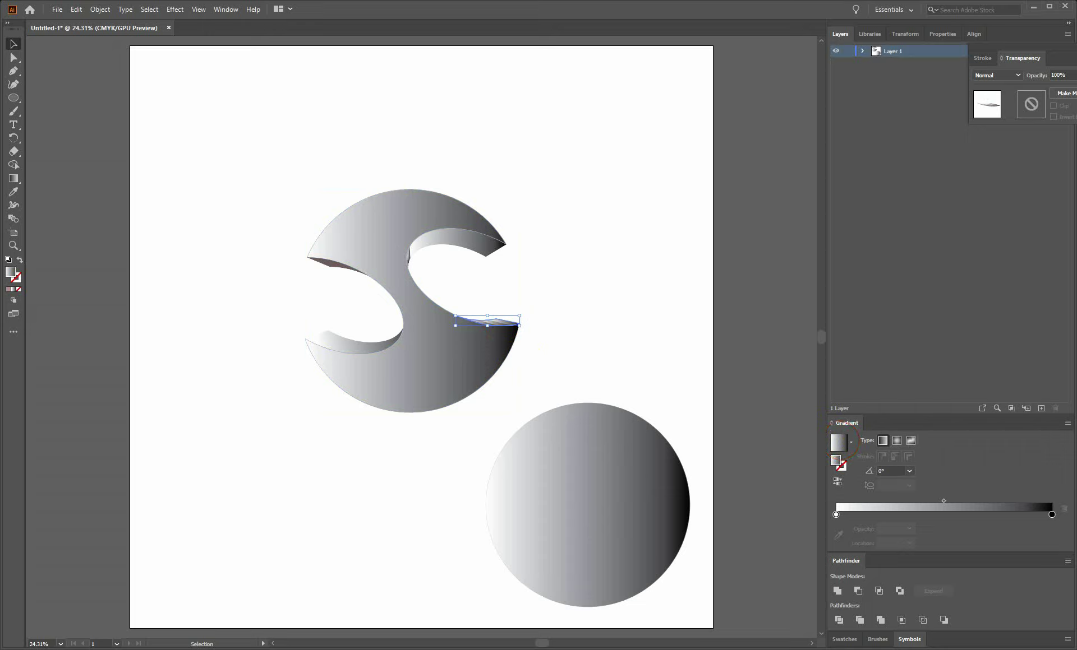
pyautogui.click(13, 179)
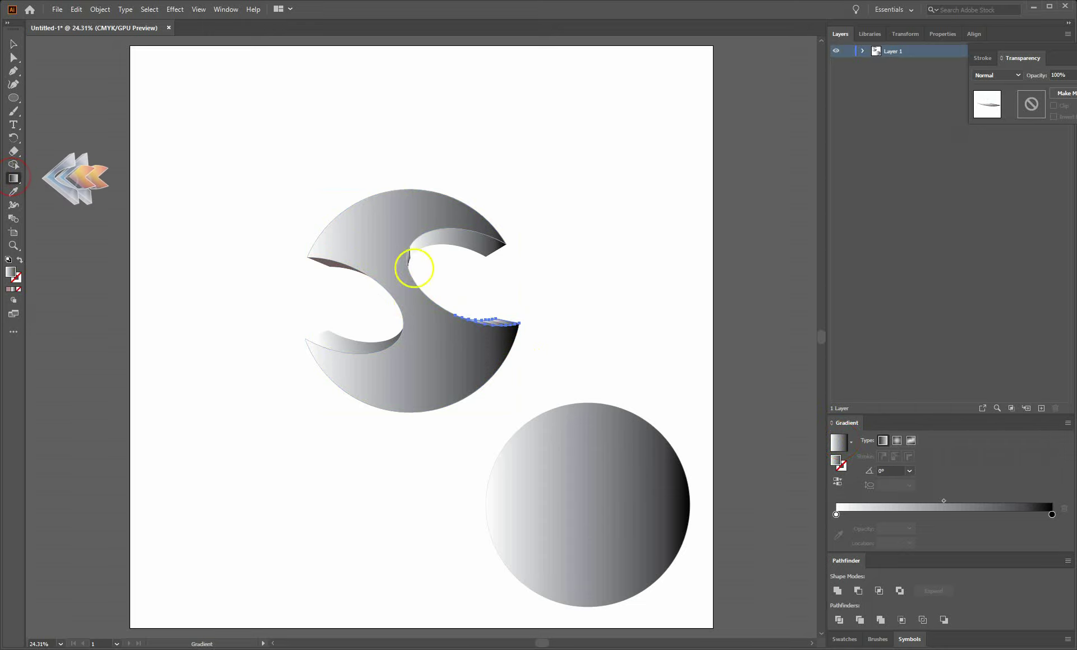
pyautogui.moveTo(492, 319); pyautogui.dragTo(452, 306)
pyautogui.click(13, 44)
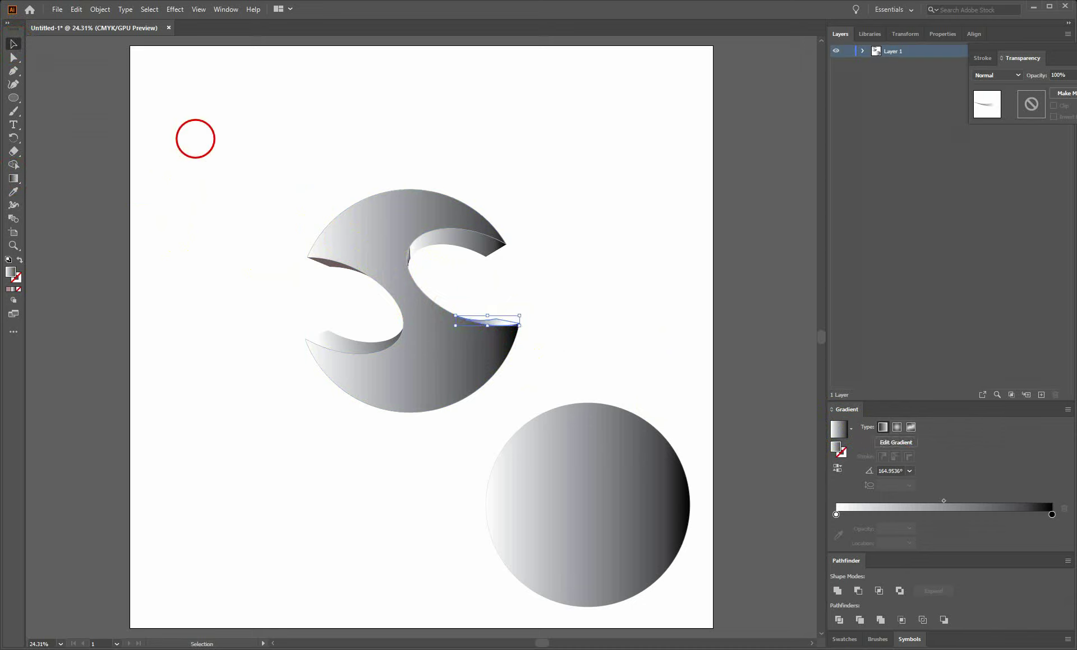
pyautogui.click(195, 138)
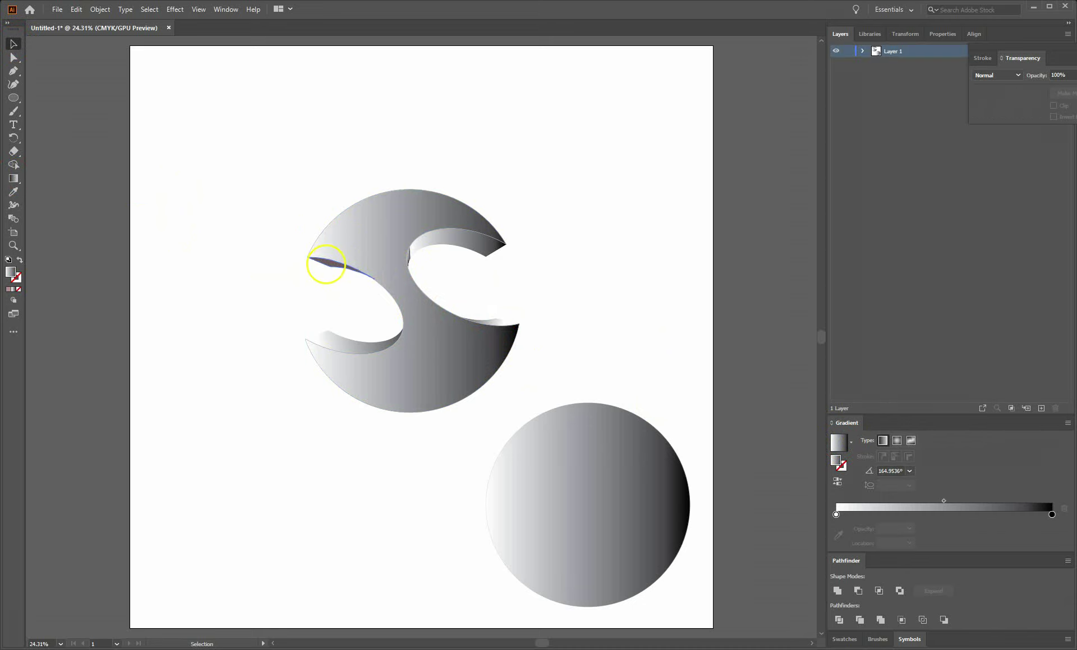
pyautogui.click(326, 264)
pyautogui.click(838, 441)
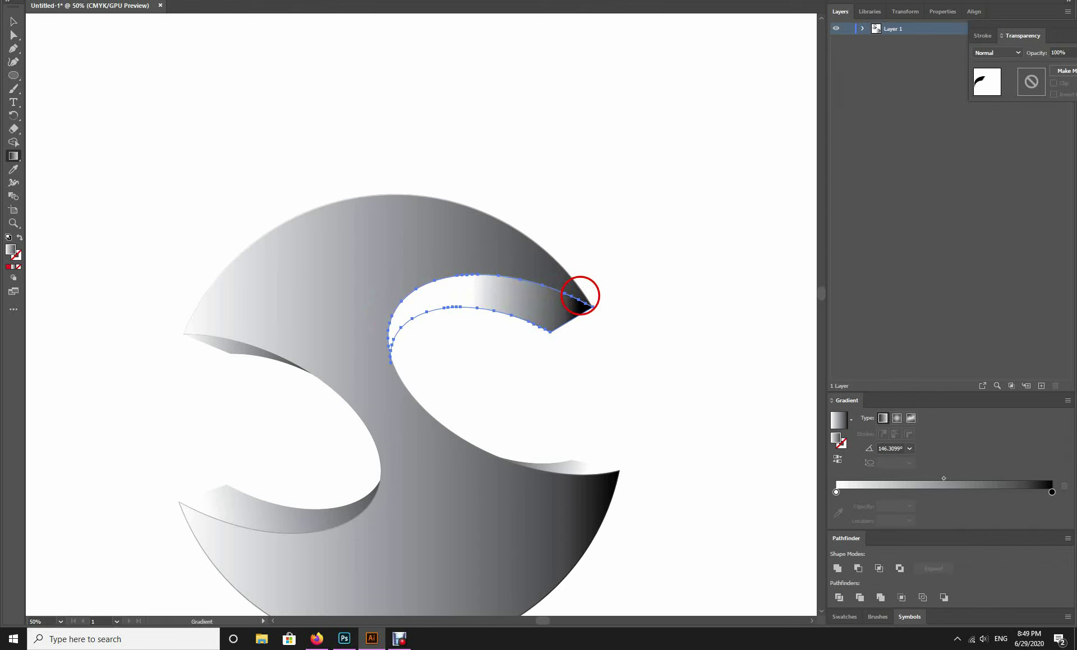
# Step: Apply the Orange, Yellow gradient preset to the upper inner edge band
pyautogui.click(13, 44)
pyautogui.click(132, 92)
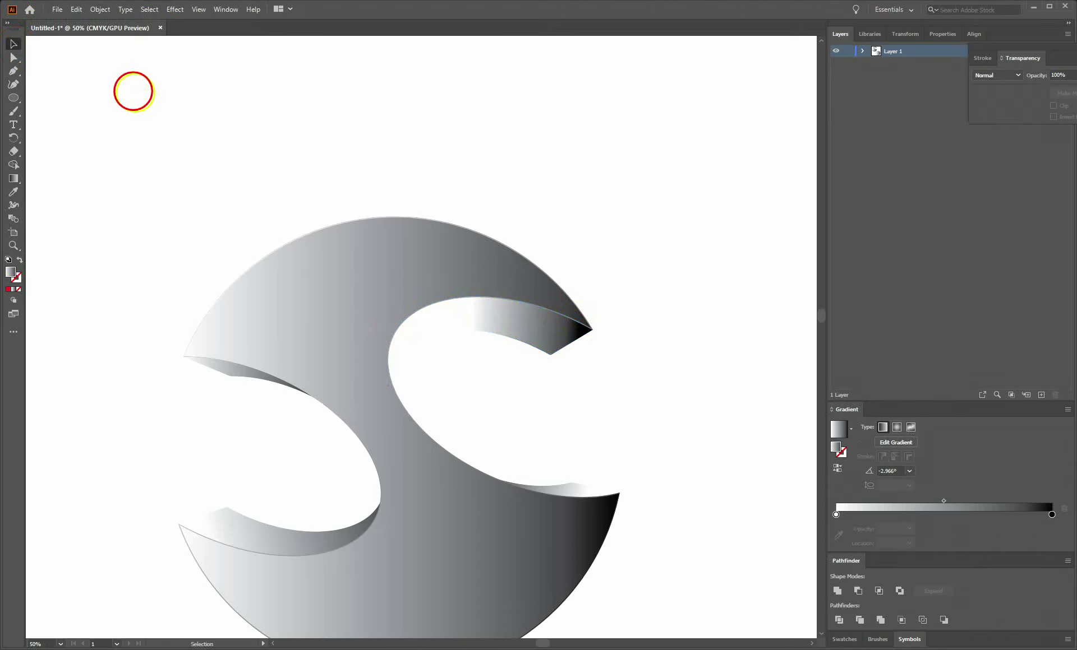
pyautogui.scroll(-5, 135, 181)
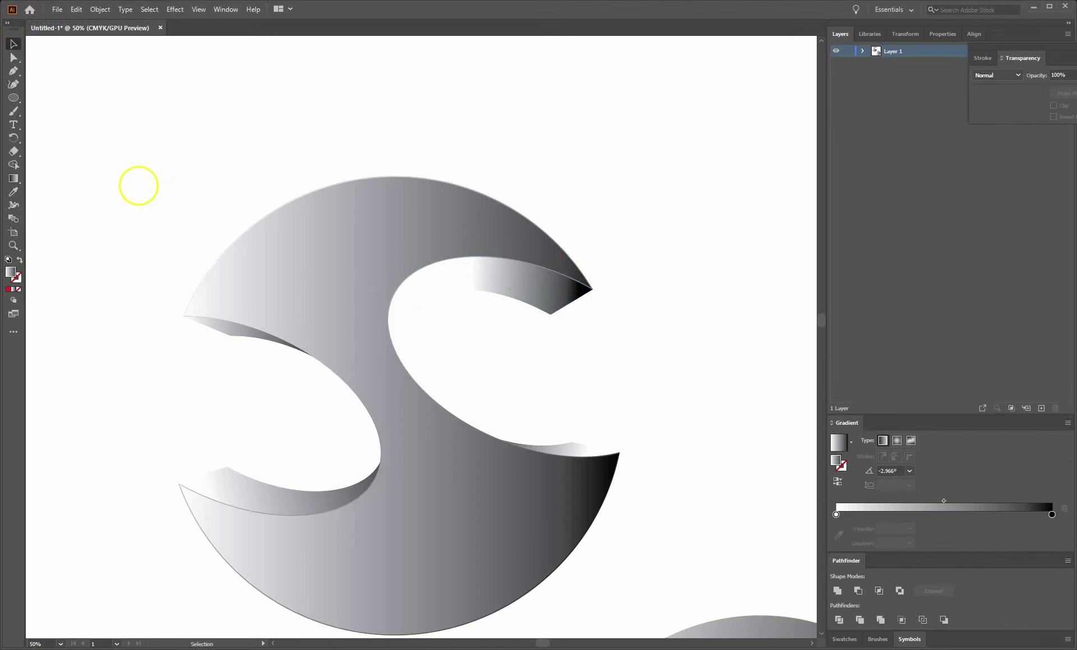
pyautogui.click(504, 196)
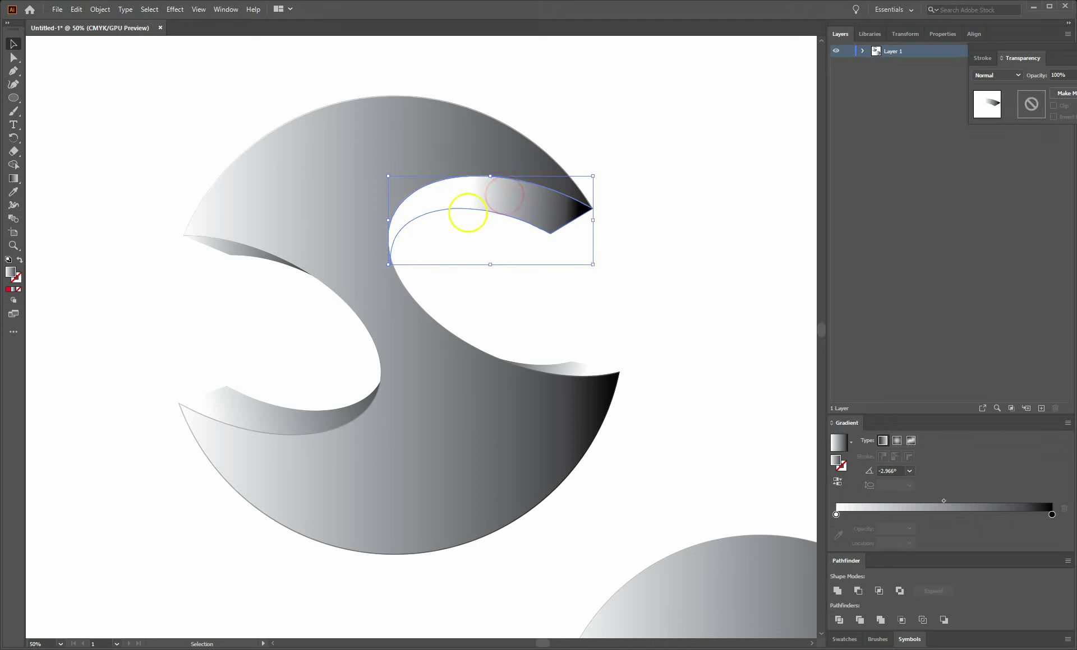
pyautogui.click(850, 442)
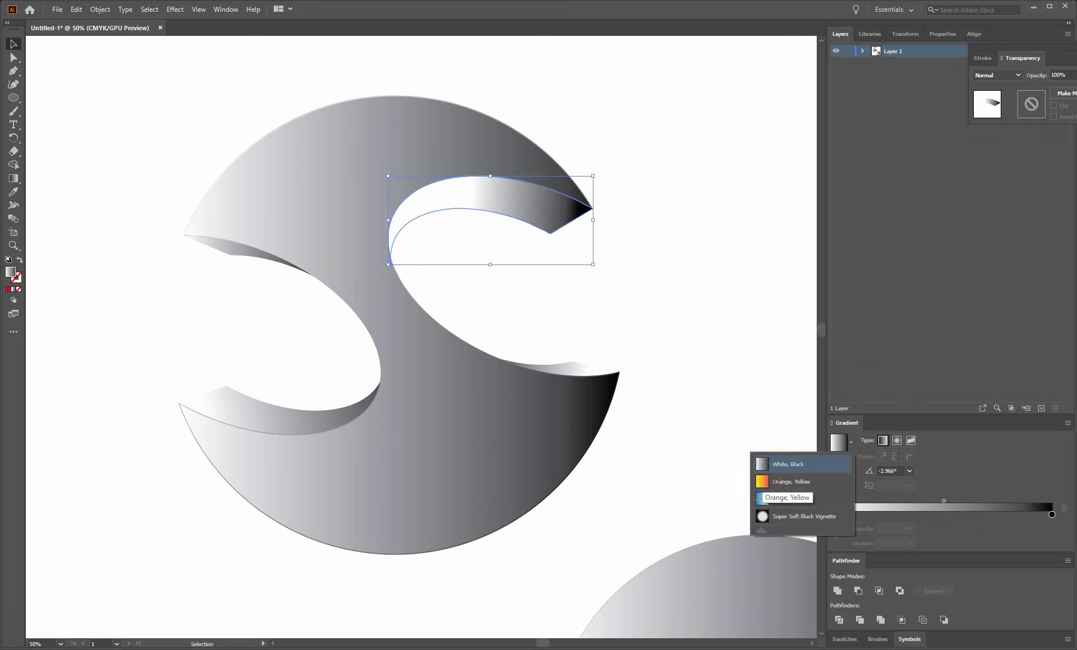
pyautogui.click(762, 482)
pyautogui.click(741, 356)
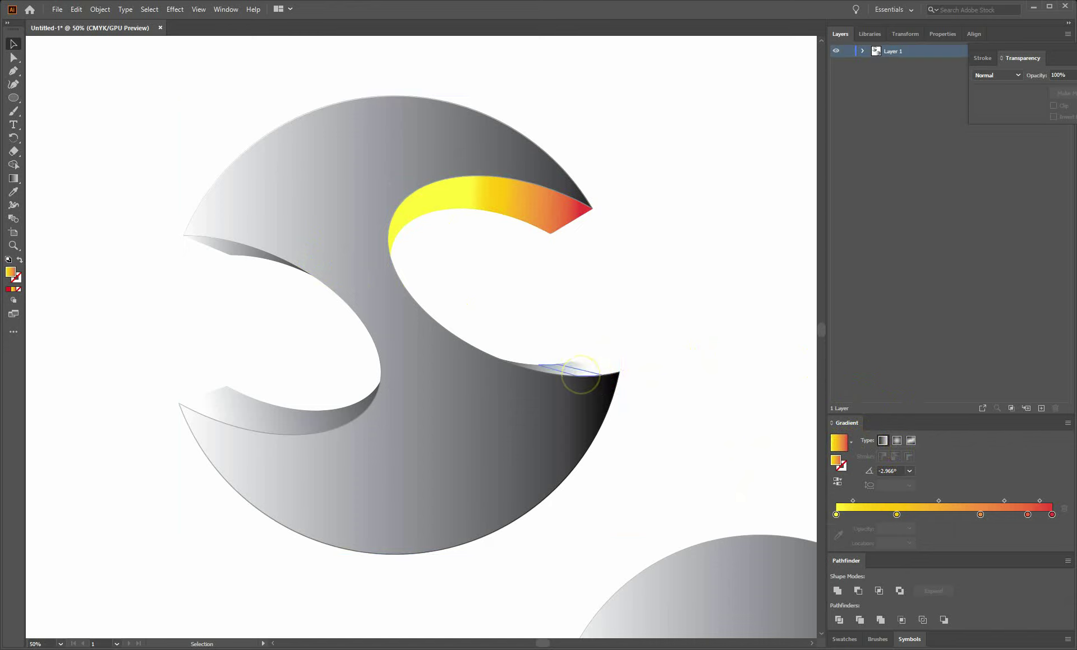
# Step: Give the right inner sliver and lower-left inner piece the Orange, Yellow gradient
pyautogui.click(572, 369)
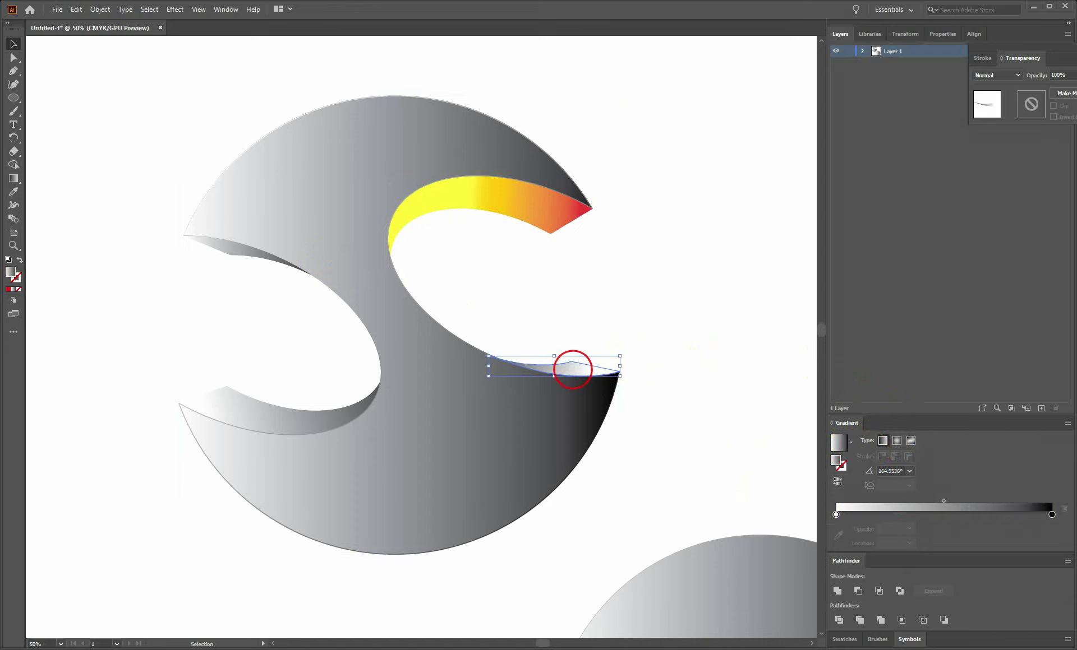
pyautogui.click(850, 442)
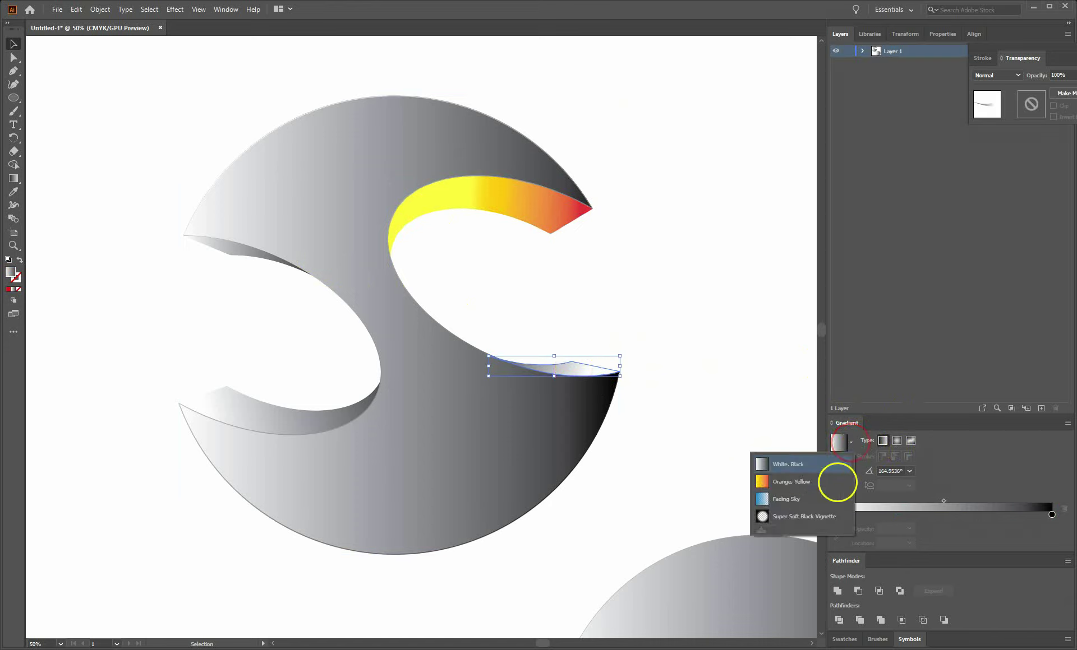
pyautogui.click(774, 482)
pyautogui.click(728, 436)
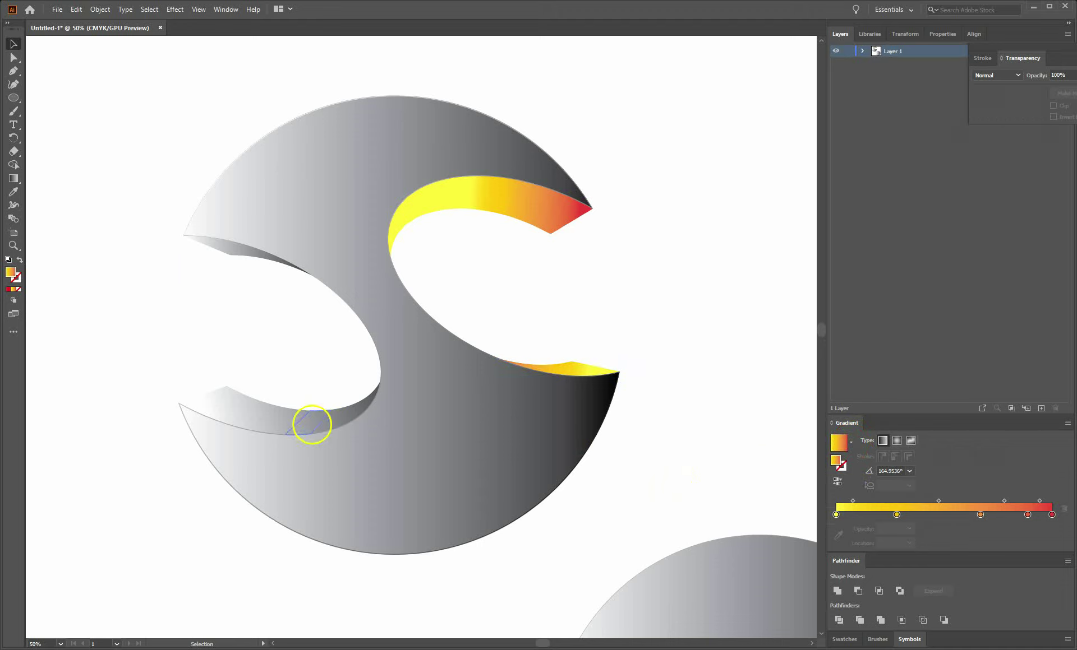
pyautogui.click(218, 402)
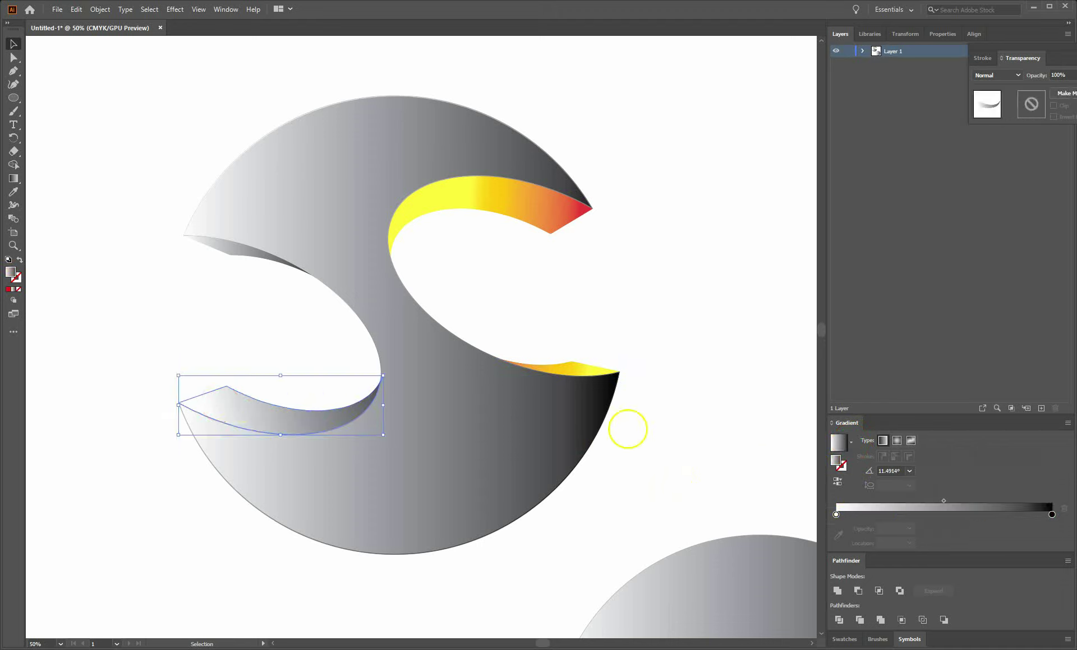
pyautogui.click(851, 443)
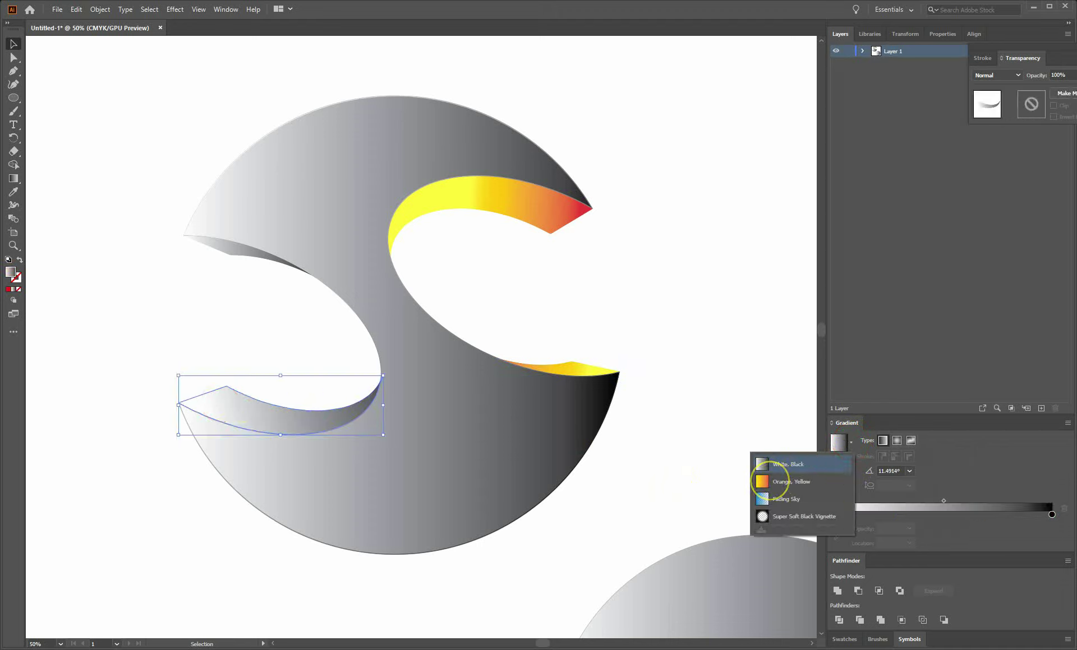
pyautogui.click(770, 480)
# Step: Recolour the thin upper-left sliver with the Orange, Yellow gradient
pyautogui.click(221, 246)
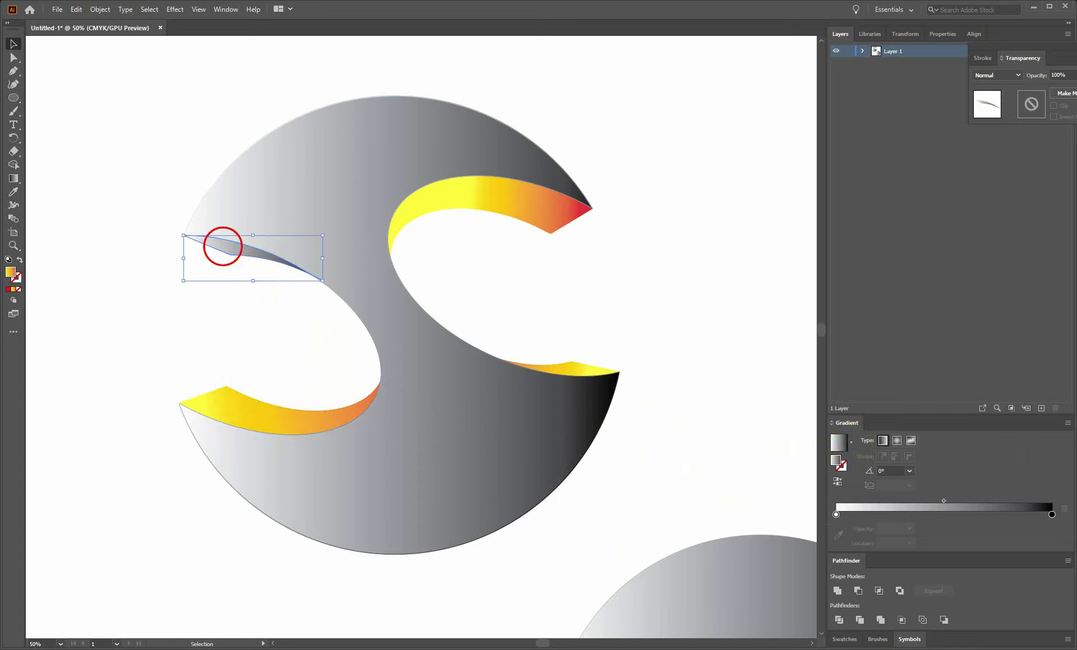
pyautogui.click(851, 443)
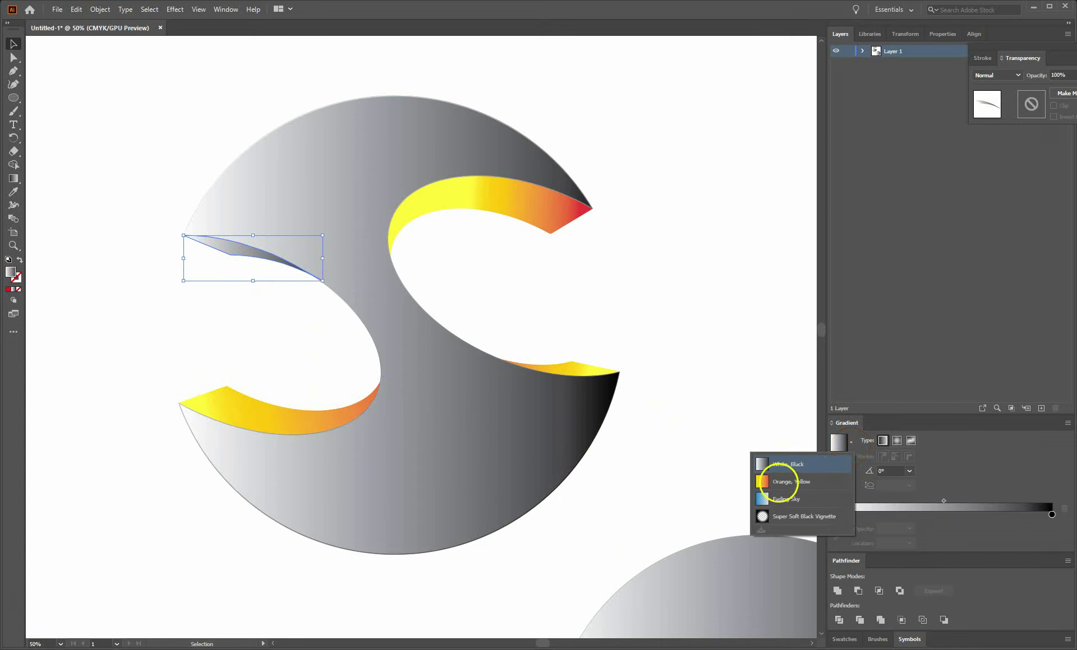
pyautogui.click(772, 480)
pyautogui.click(741, 315)
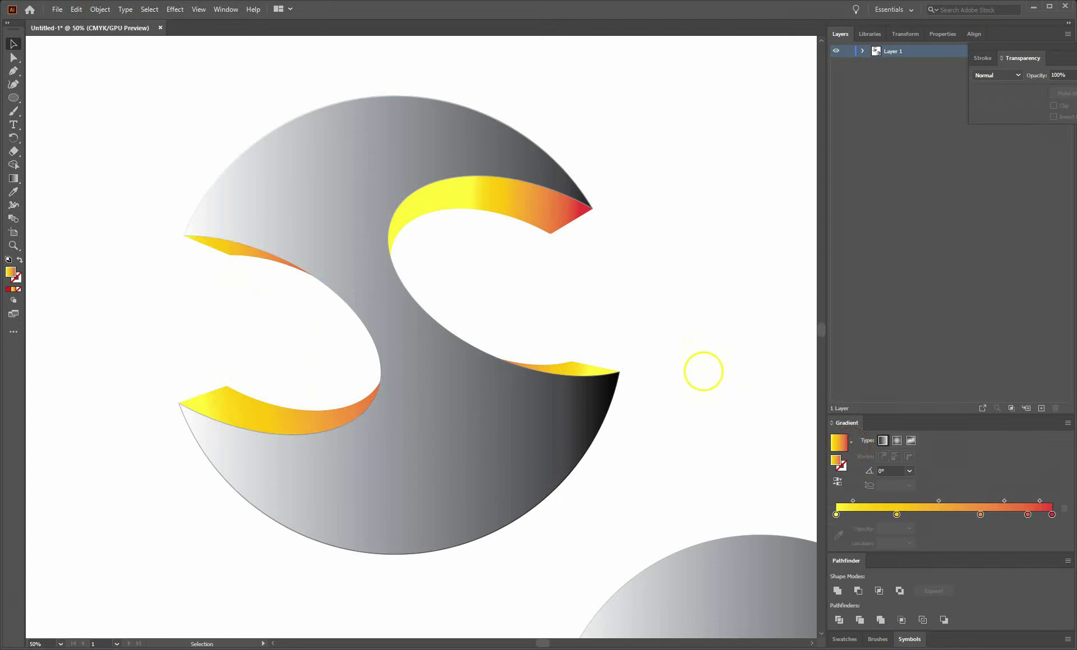
pyautogui.scroll(-2, 704, 366)
pyautogui.scroll(-1, 702, 367)
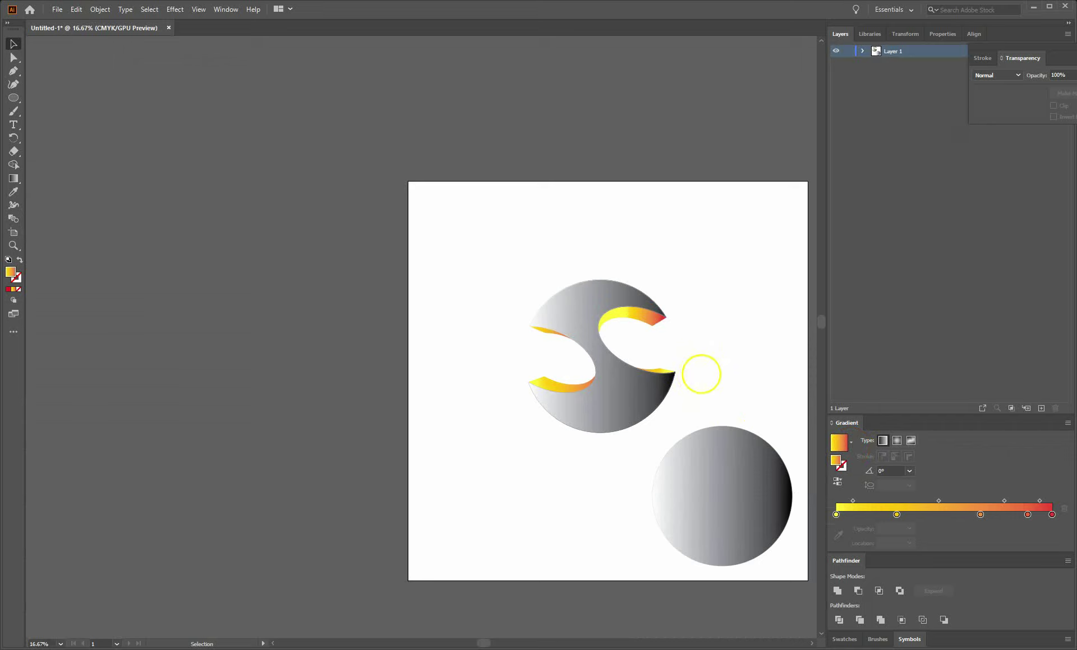
# Step: Move the grey gradient circle up onto the S shape and scale it down slightly
pyautogui.scroll(1, 502, 235)
pyautogui.click(601, 490)
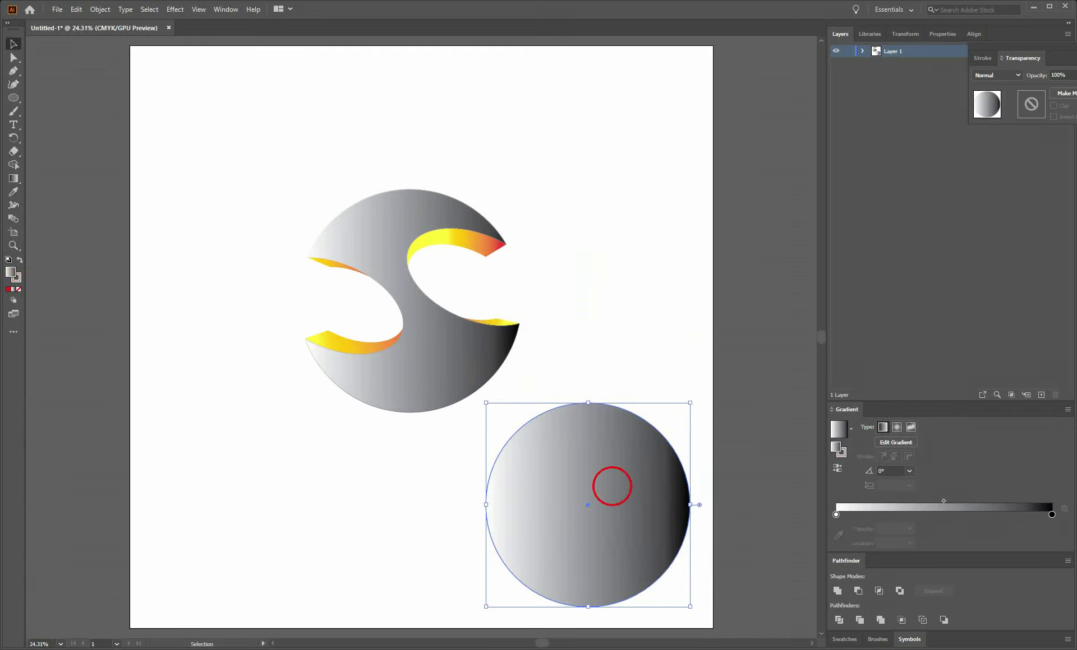
pyautogui.moveTo(612, 486); pyautogui.dragTo(426, 288)
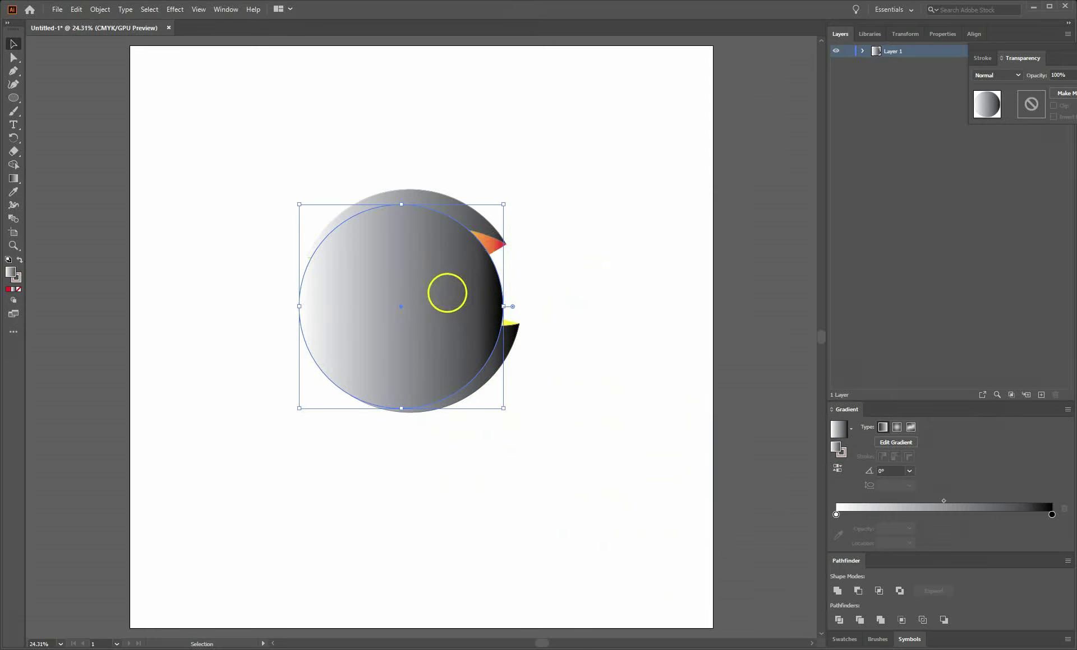
pyautogui.moveTo(299, 408); pyautogui.dragTo(324, 393)
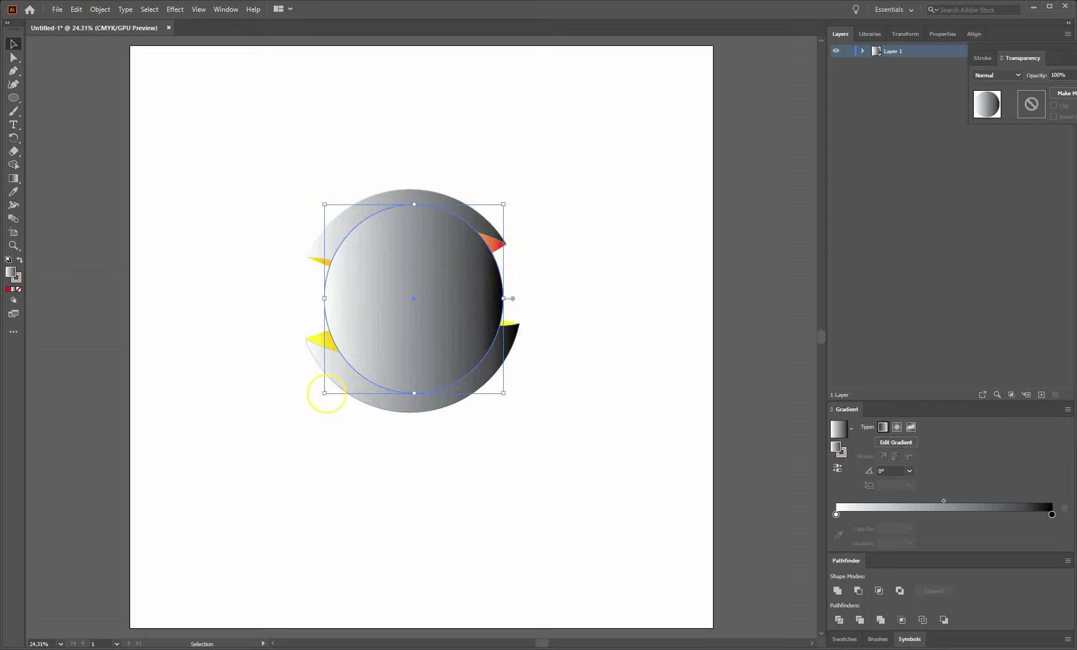
pyautogui.scroll(3, 519, 447)
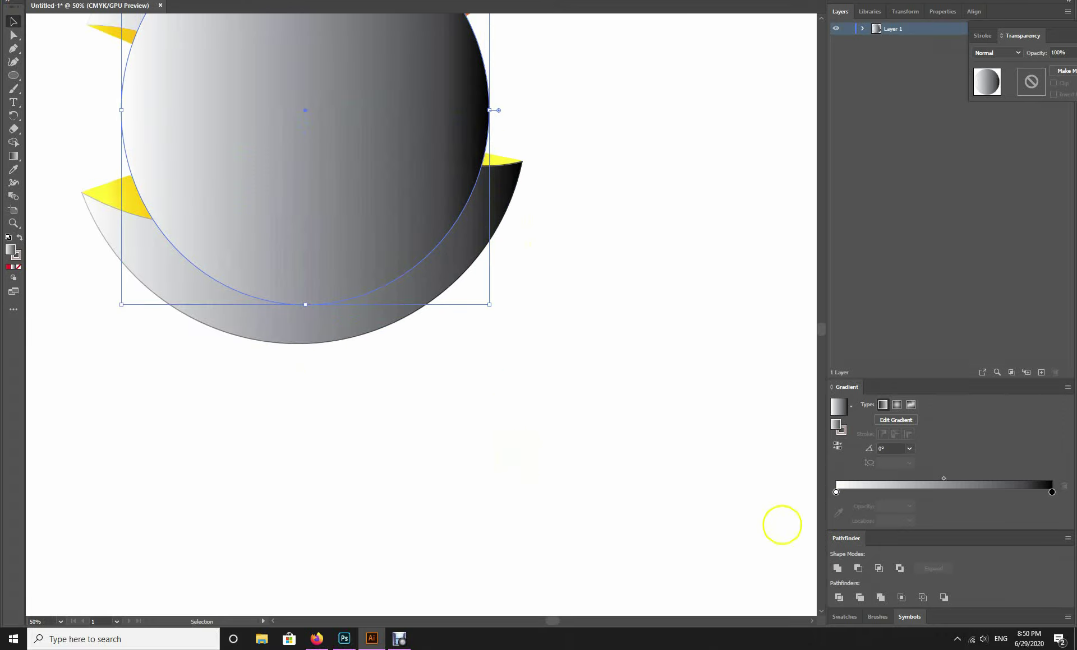
# Step: Shift the front circle up and right, leaving the large back shape unselected
pyautogui.moveTo(819, 327); pyautogui.dragTo(813, 312)
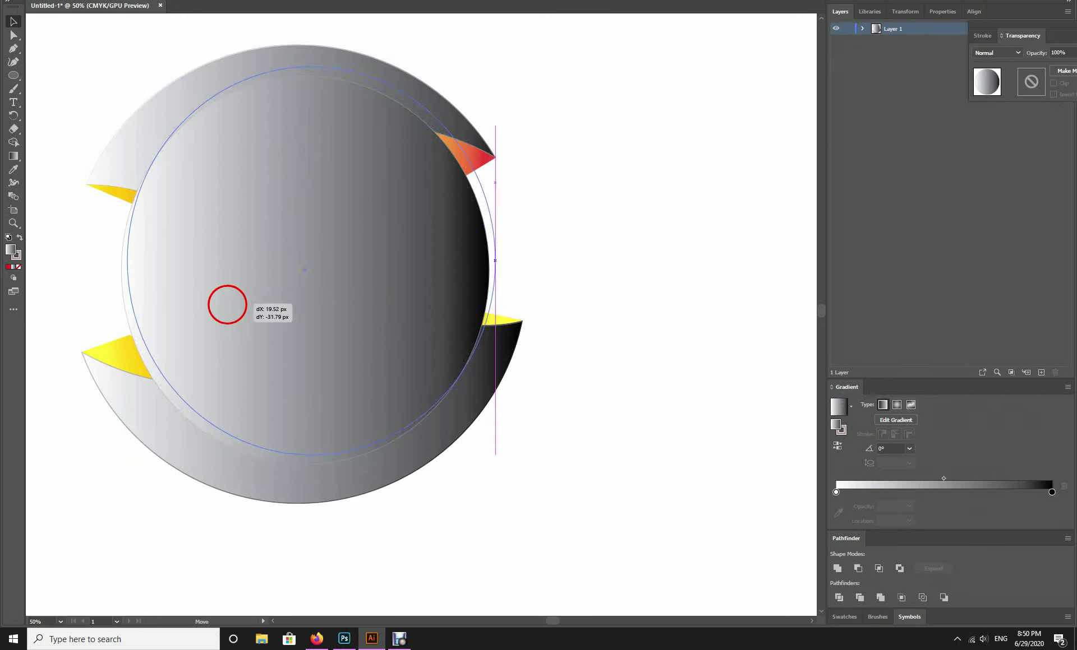
pyautogui.moveTo(225, 313)
pyautogui.mouseDown()
pyautogui.moveTo(234, 304)
pyautogui.moveTo(225, 314)
pyautogui.mouseUp()
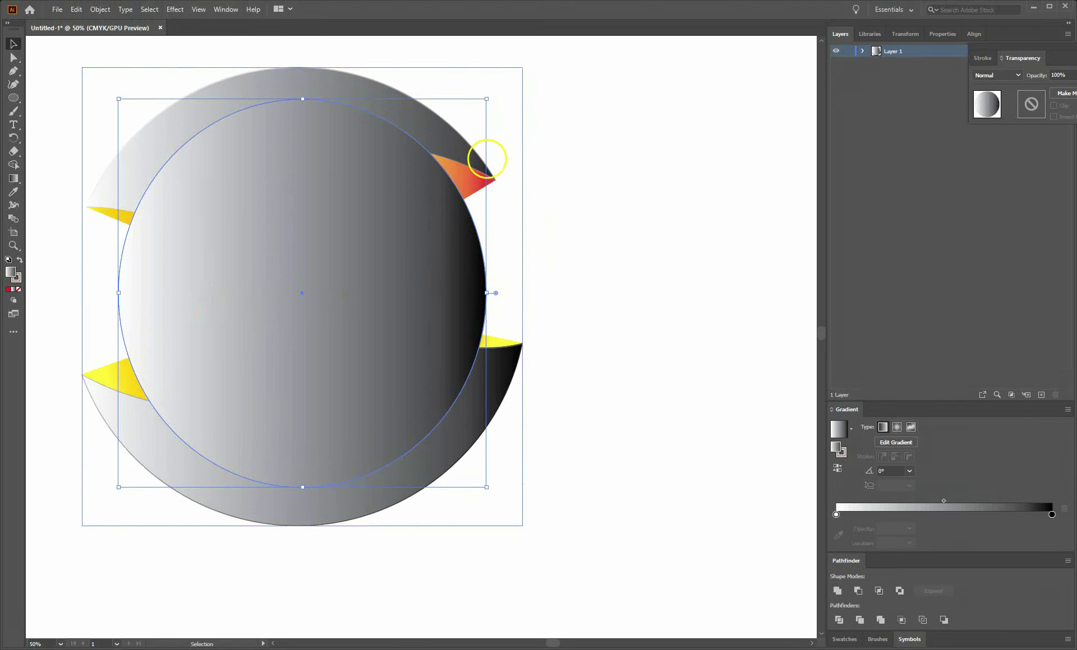
pyautogui.keyDown('shift'); pyautogui.click(487, 158); pyautogui.keyUp('shift')
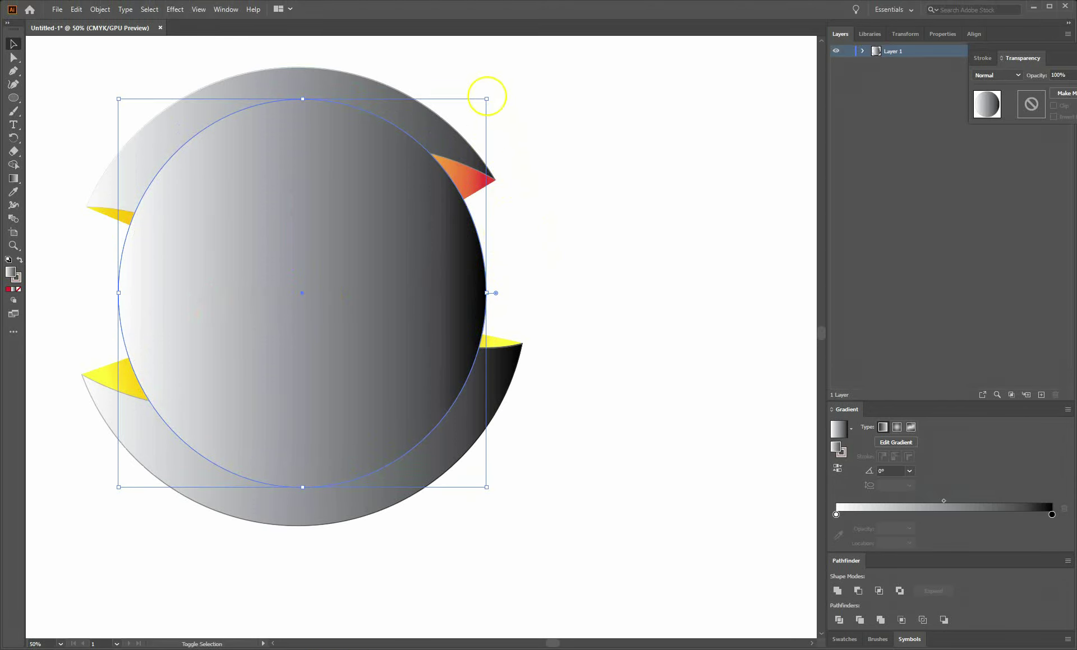
# Step: Shrink the inner circle a bit further, exposing more yellow-orange edges, and reselect it alone
pyautogui.moveTo(486, 99); pyautogui.dragTo(479, 107)
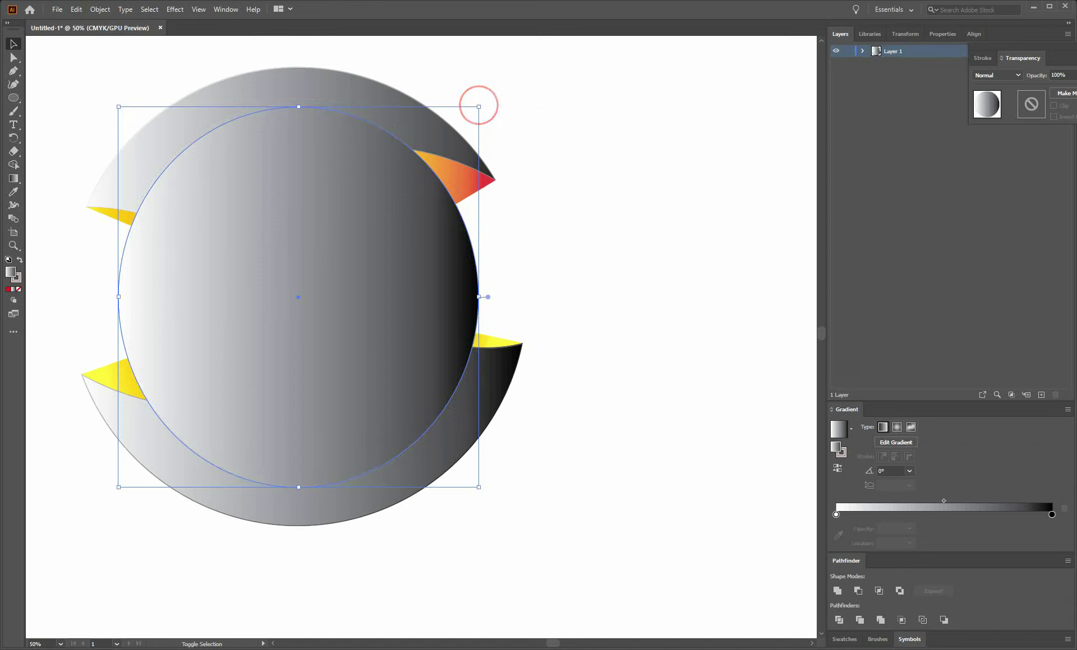
pyautogui.click(475, 106)
pyautogui.moveTo(477, 106)
pyautogui.mouseDown()
pyautogui.moveTo(470, 115)
pyautogui.moveTo(476, 110)
pyautogui.mouseUp()
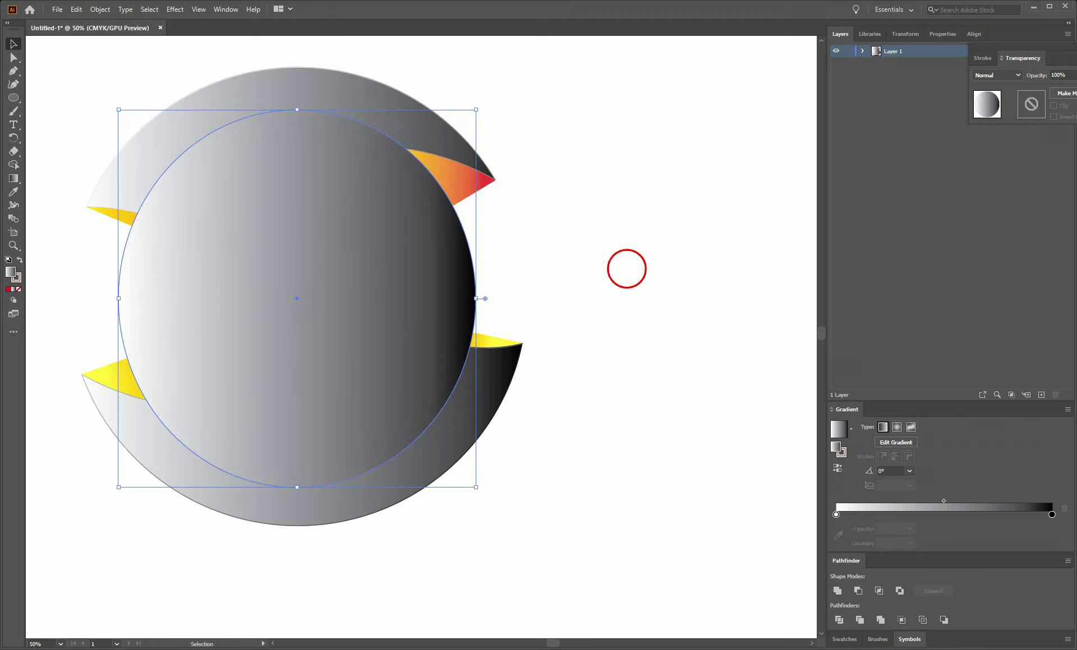
pyautogui.click(627, 269)
pyautogui.click(382, 305)
pyautogui.click(849, 429)
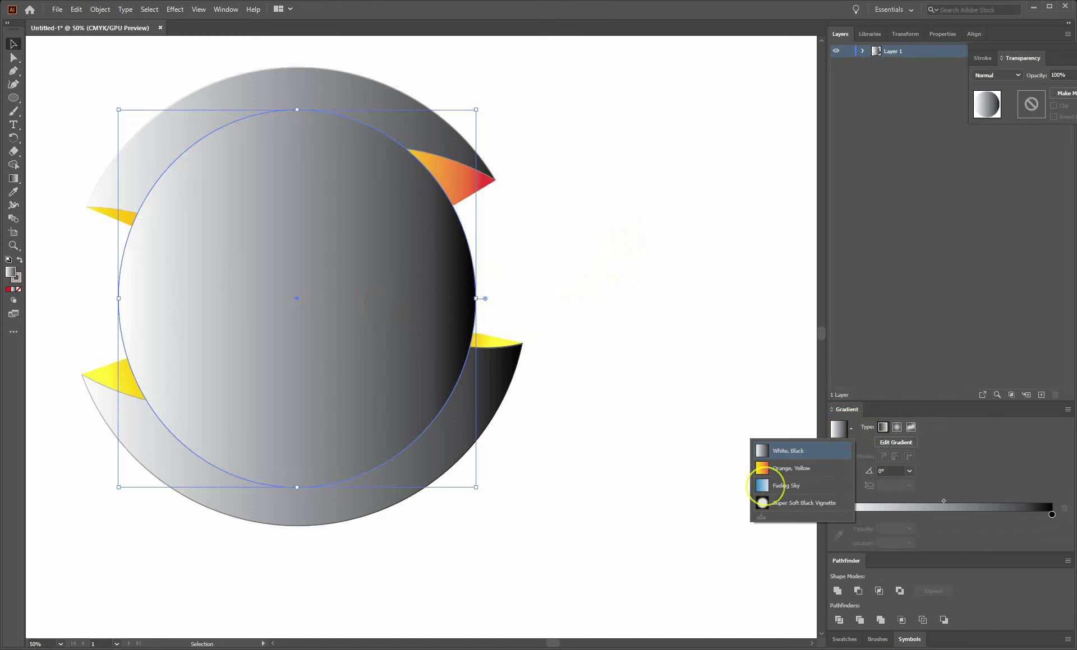
# Step: Give the inner circle the blue Fading Sky gradient and send it behind the grey S
pyautogui.click(763, 486)
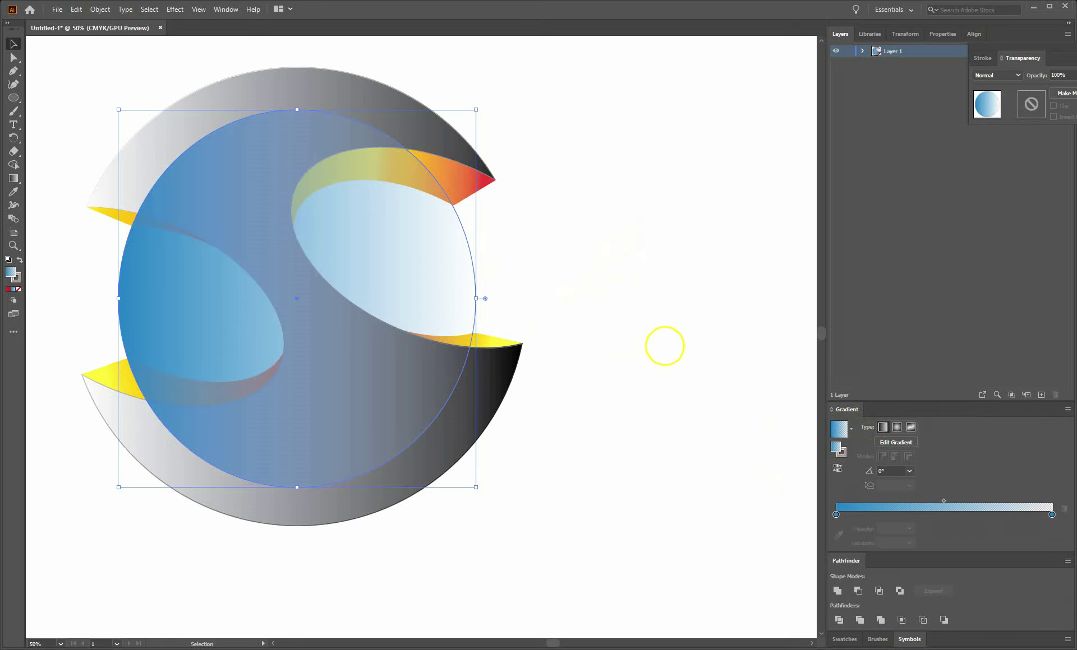
pyautogui.scroll(-2, 665, 347)
pyautogui.scroll(-1, 666, 352)
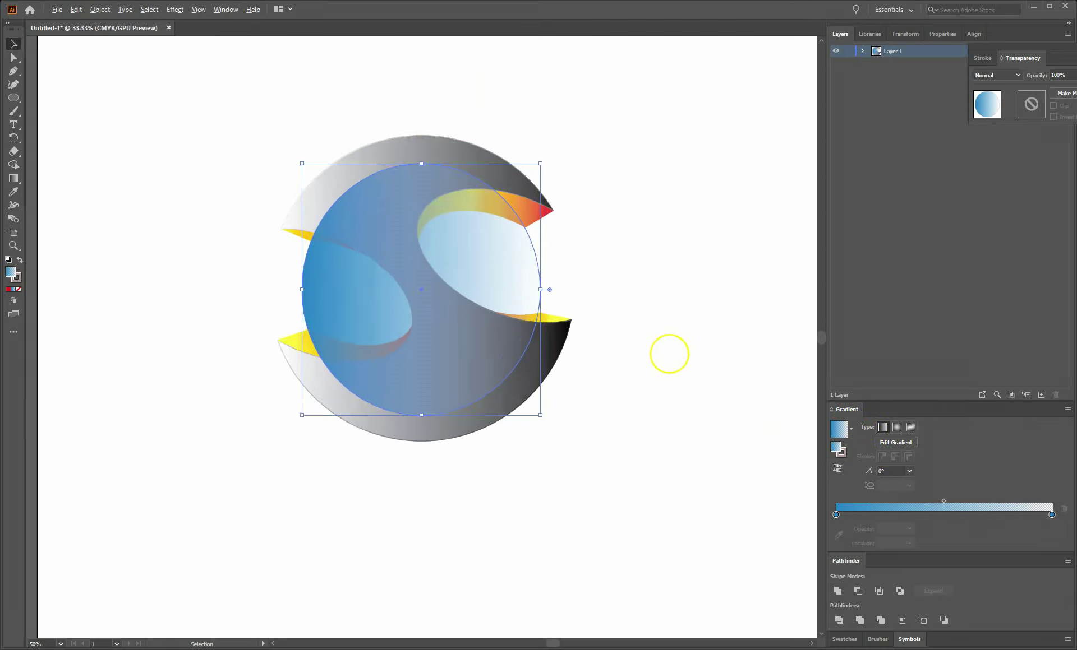
pyautogui.scroll(-1, 667, 352)
pyautogui.scroll(1, 672, 358)
pyautogui.rightClick(396, 369)
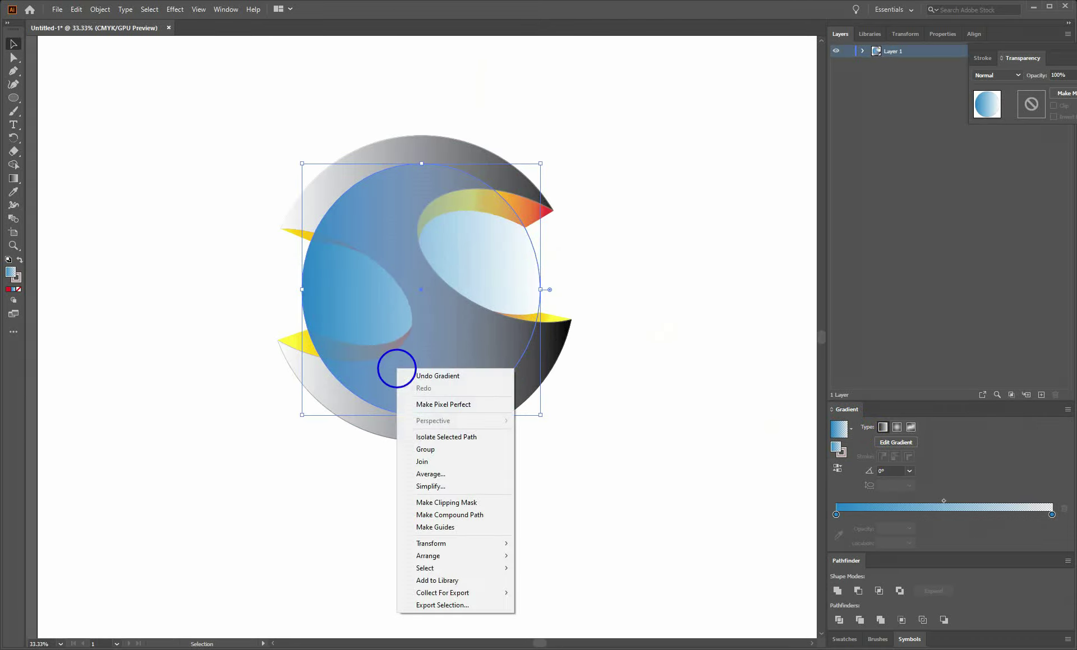
pyautogui.moveTo(430, 534)
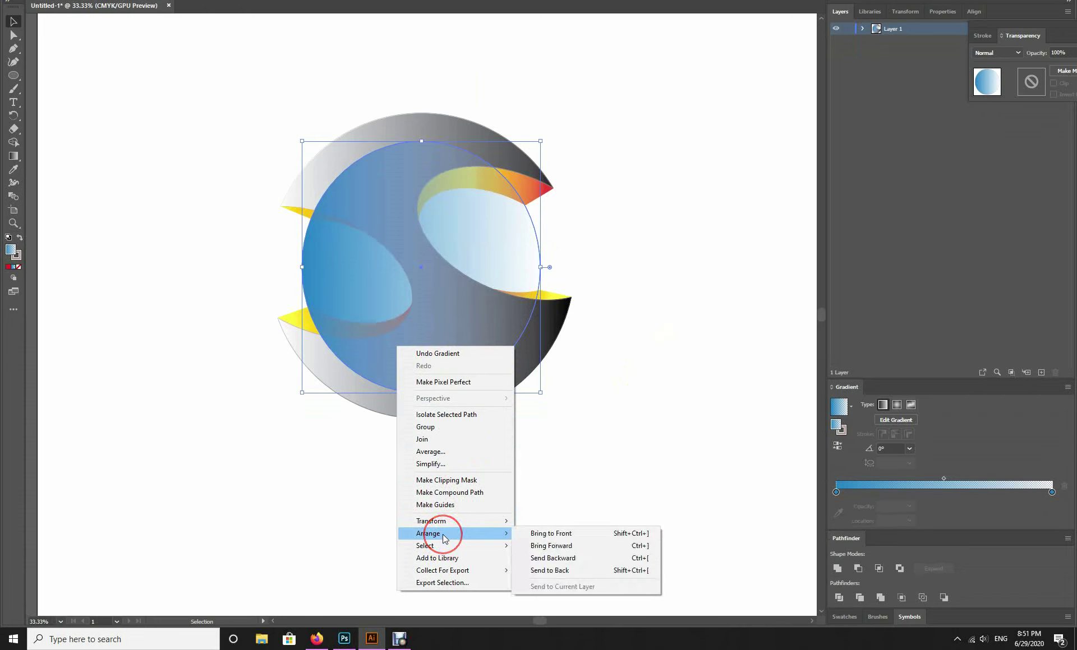
pyautogui.click(568, 561)
pyautogui.click(587, 518)
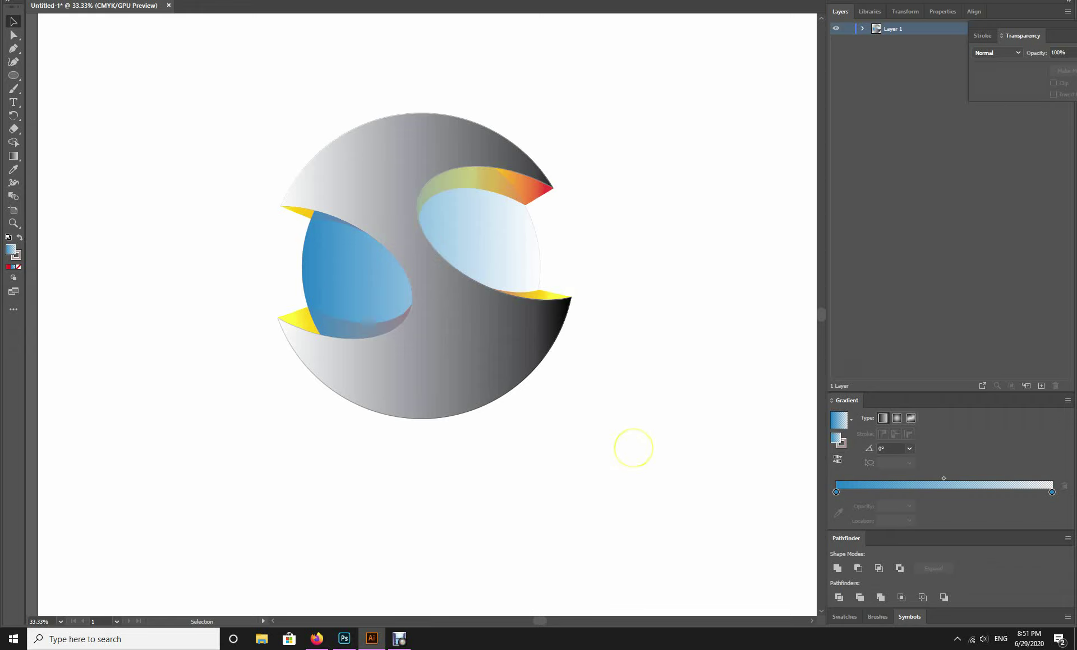
# Step: Group all the logo pieces together and start exporting the logo with Export As
pyautogui.hotkey('ctrl', '0')
pyautogui.hotkey('ctrl', 'a')
pyautogui.rightClick(471, 317)
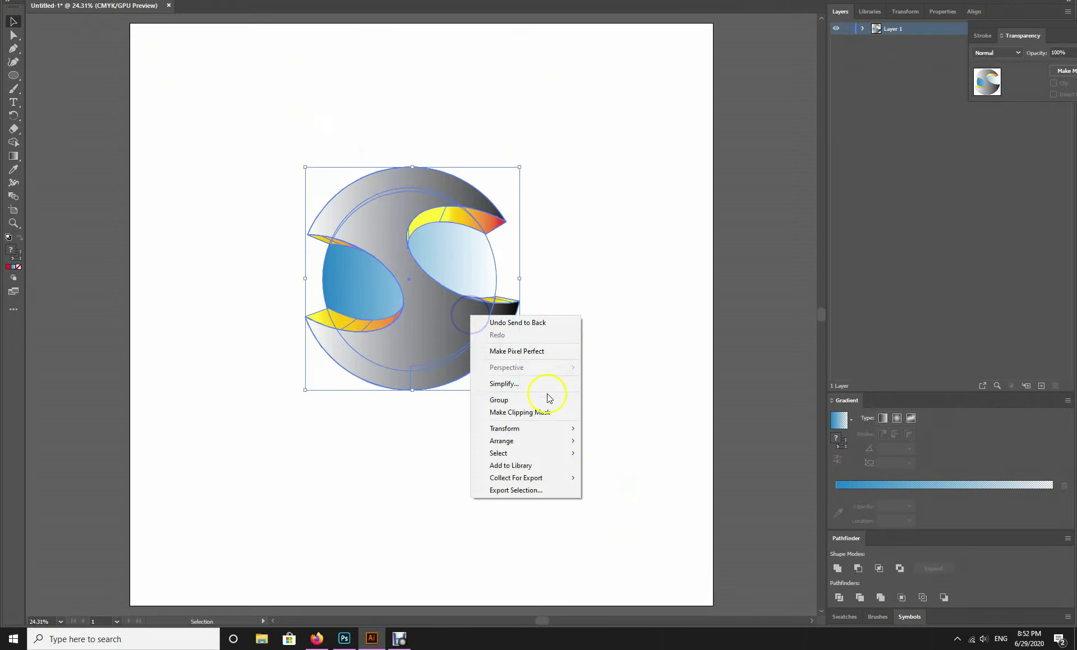
pyautogui.click(494, 401)
pyautogui.click(620, 377)
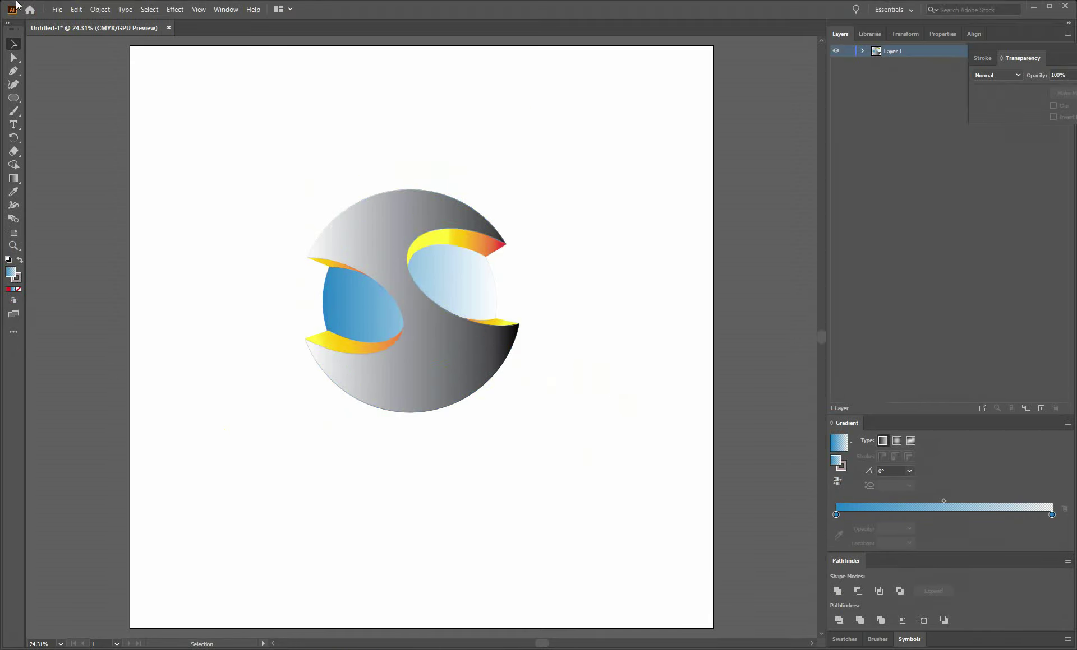
pyautogui.click(56, 10)
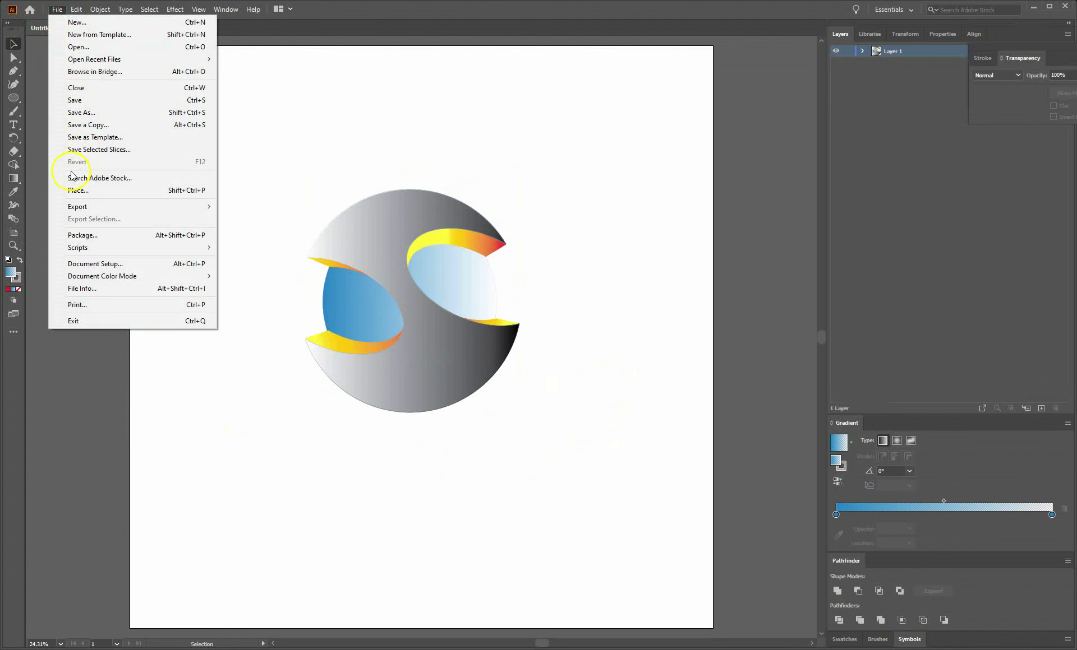
pyautogui.moveTo(78, 206)
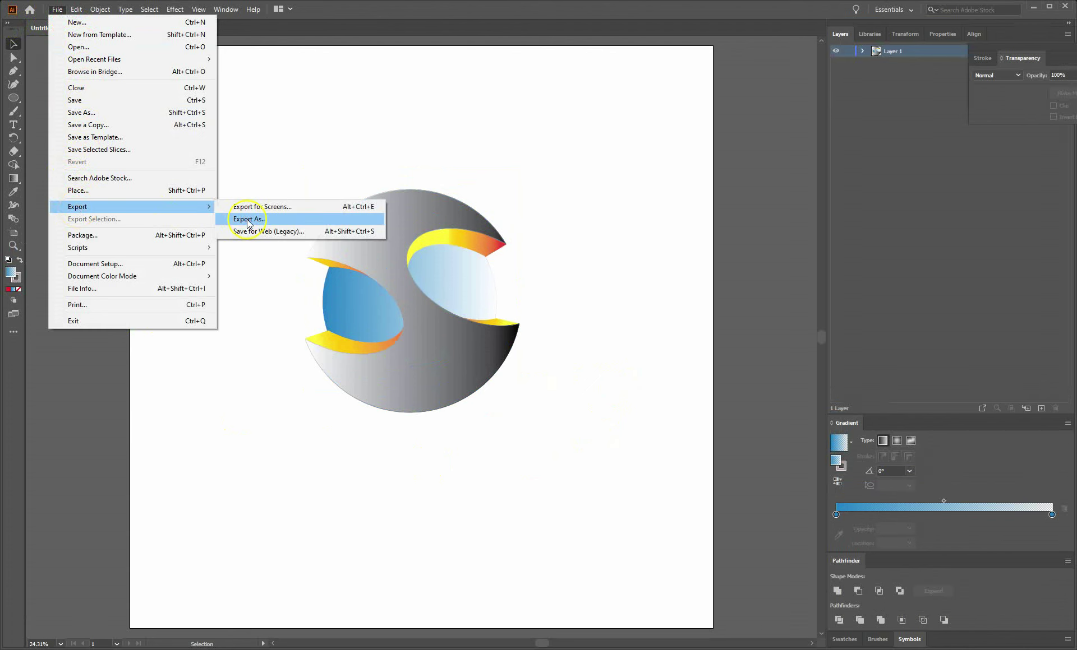
pyautogui.click(249, 218)
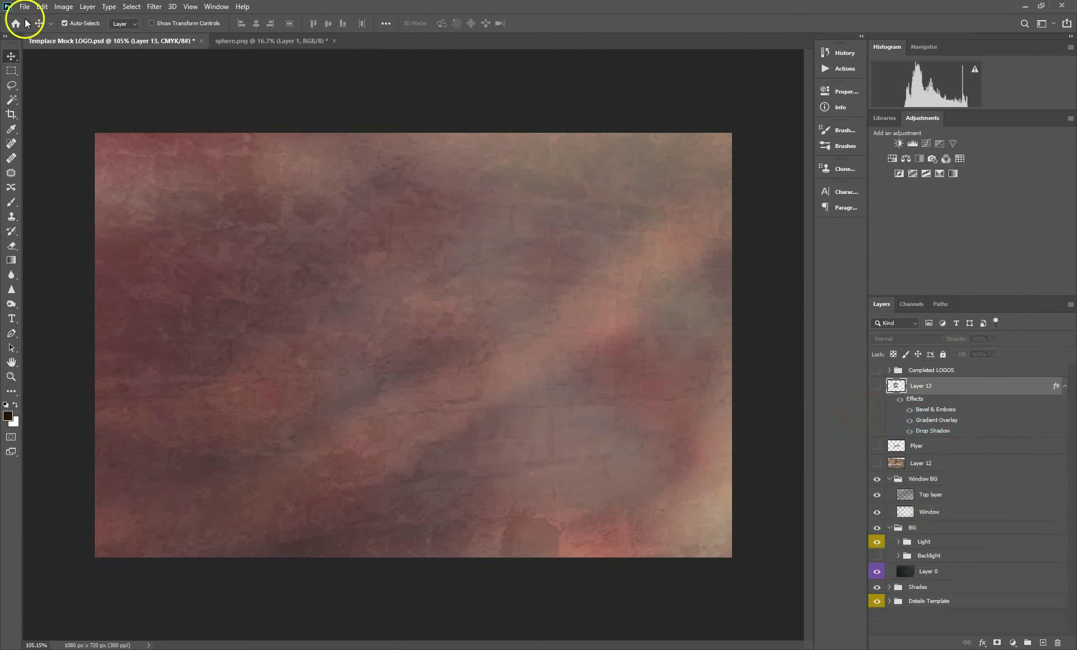
# Step: Open the exported Saphere Logo.png image in Photoshop
pyautogui.click(24, 8)
pyautogui.click(43, 32)
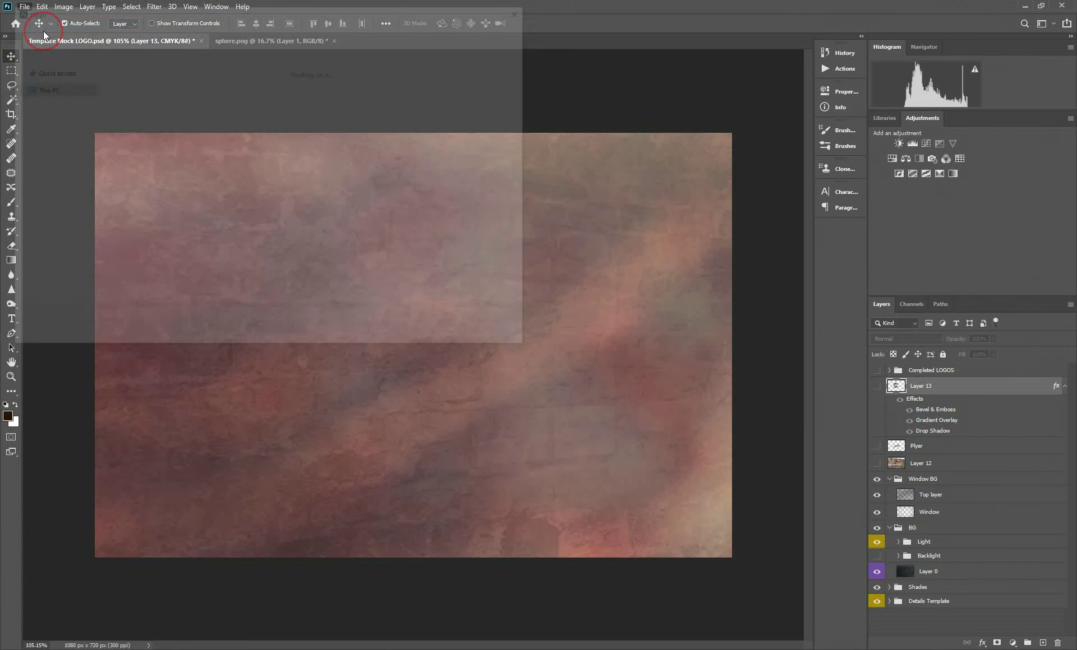
pyautogui.doubleClick(166, 195)
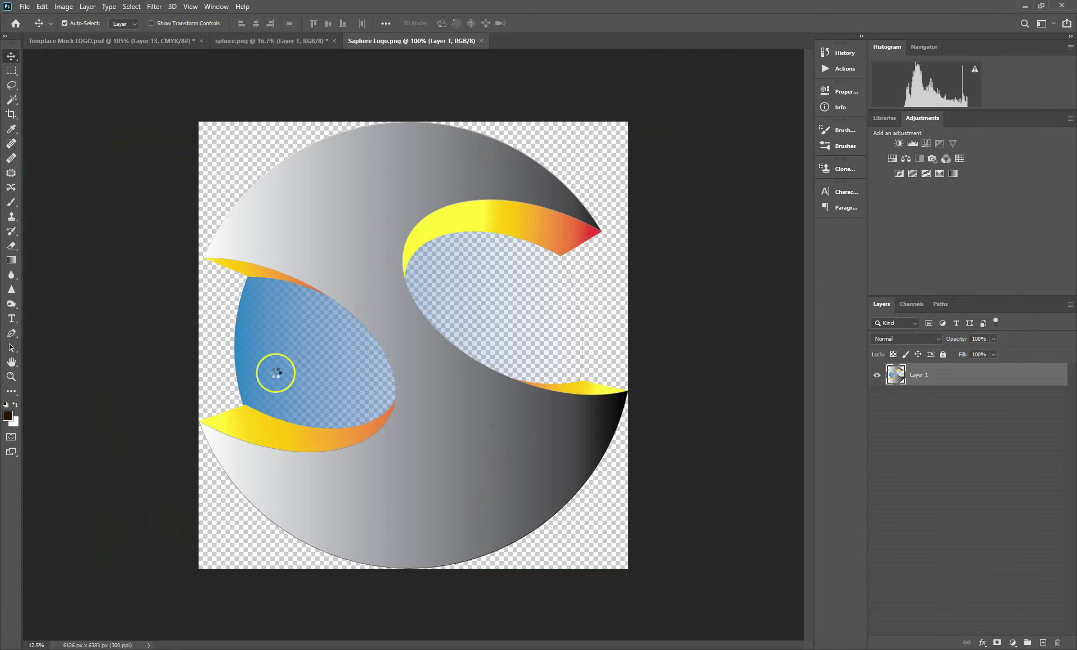
# Step: Resize the logo image to 800 × 800 px and return to Templace Mock LOGO.psd
pyautogui.click(63, 7)
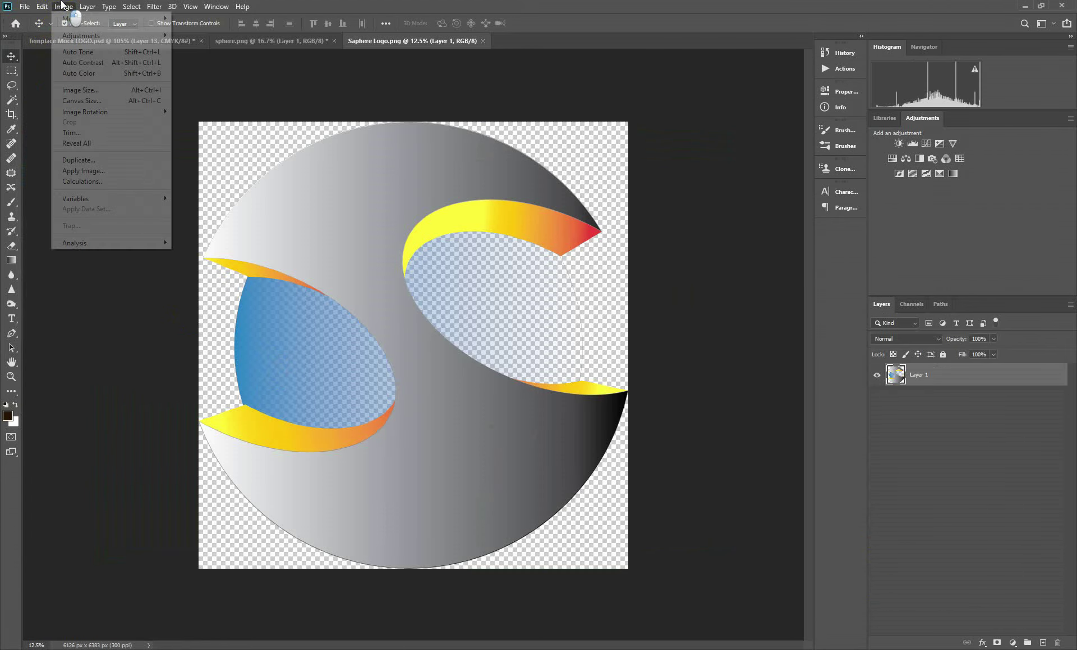
pyautogui.click(69, 91)
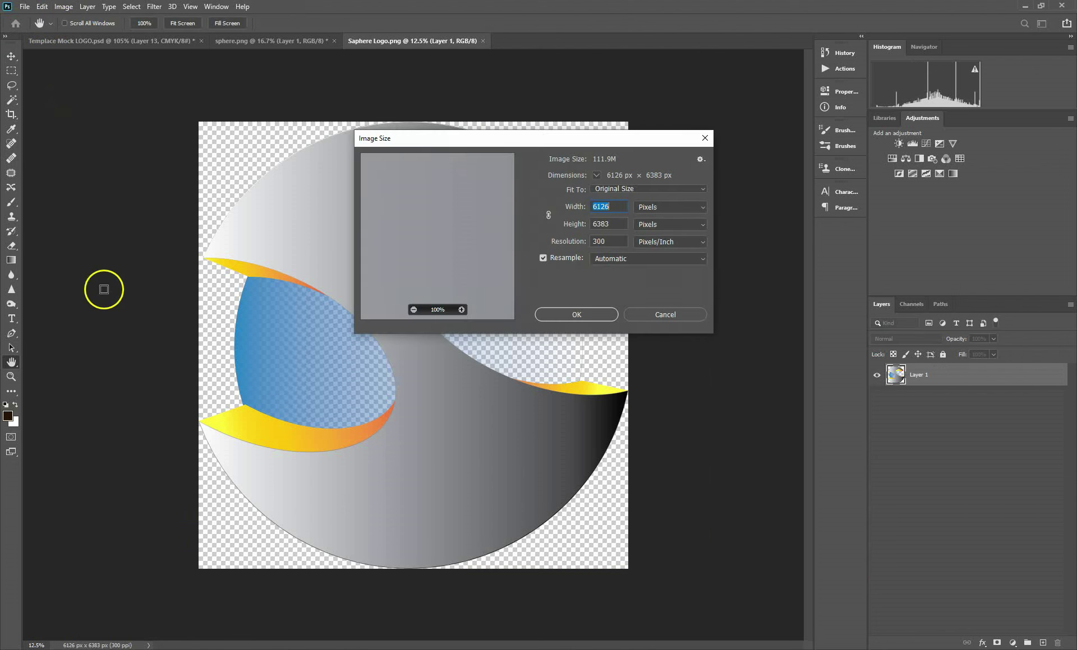
pyautogui.click(612, 209)
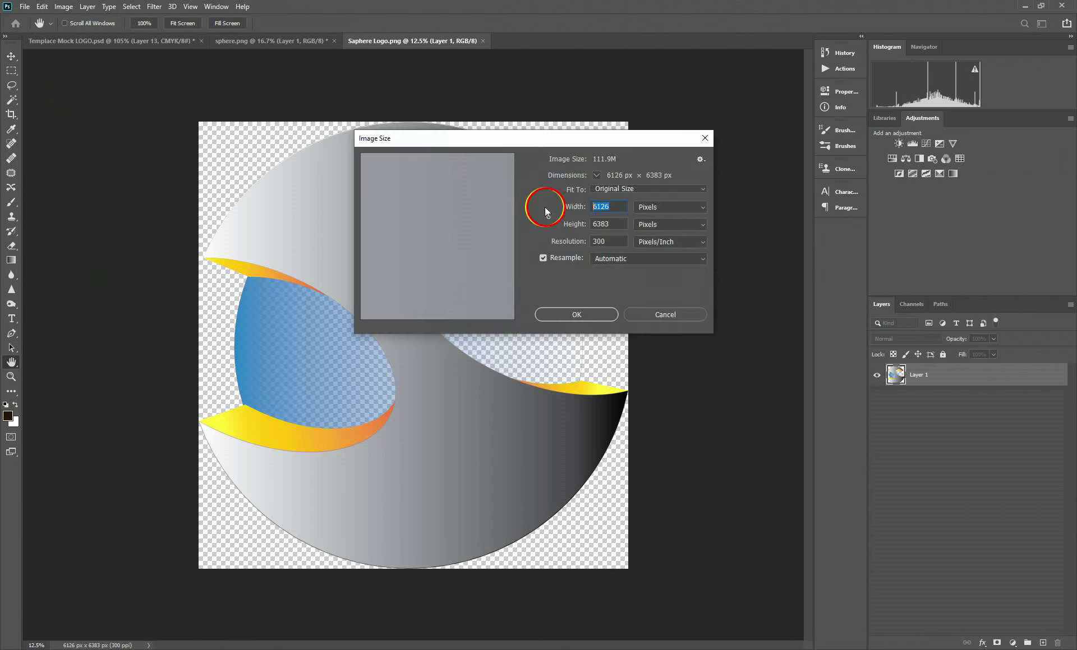
pyautogui.write('800')
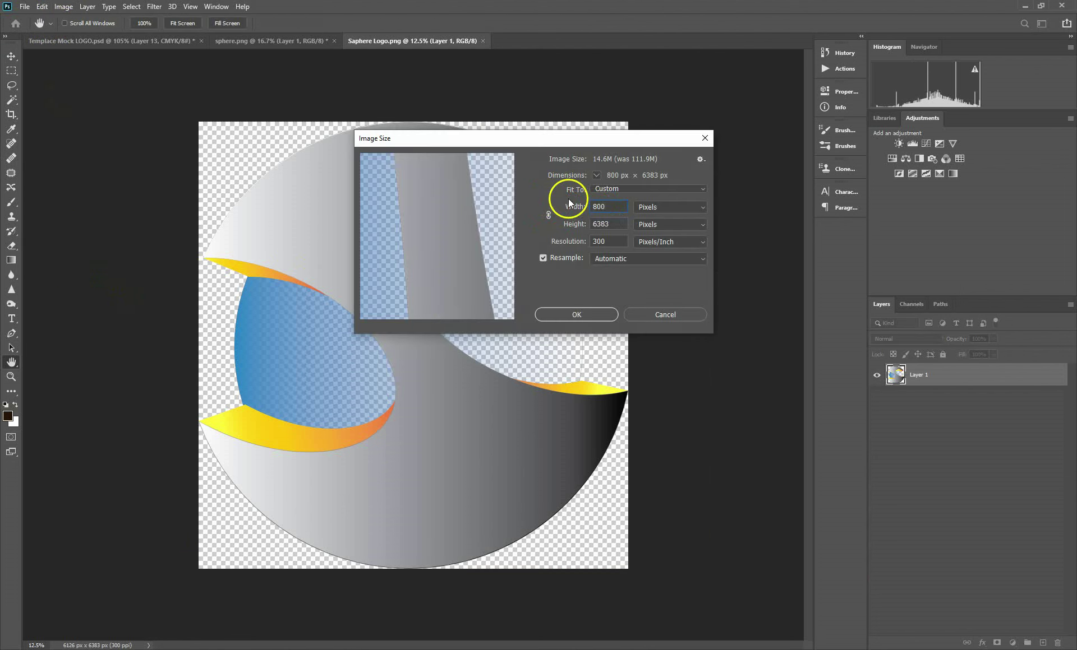
pyautogui.click(618, 228)
pyautogui.write('8')
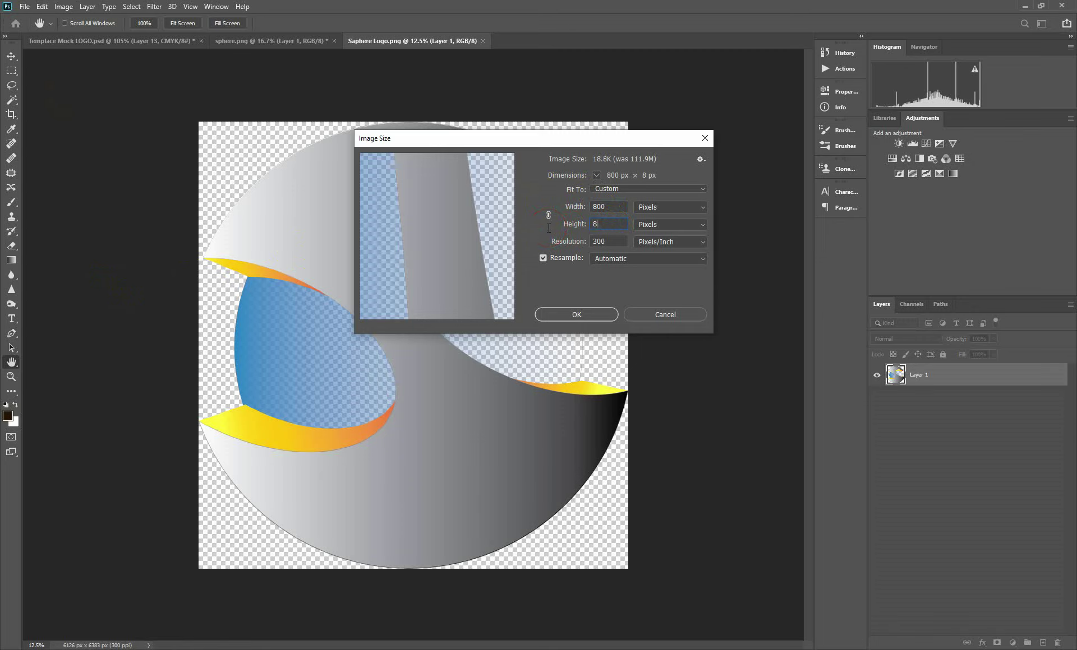
pyautogui.write('34')
pyautogui.click(565, 312)
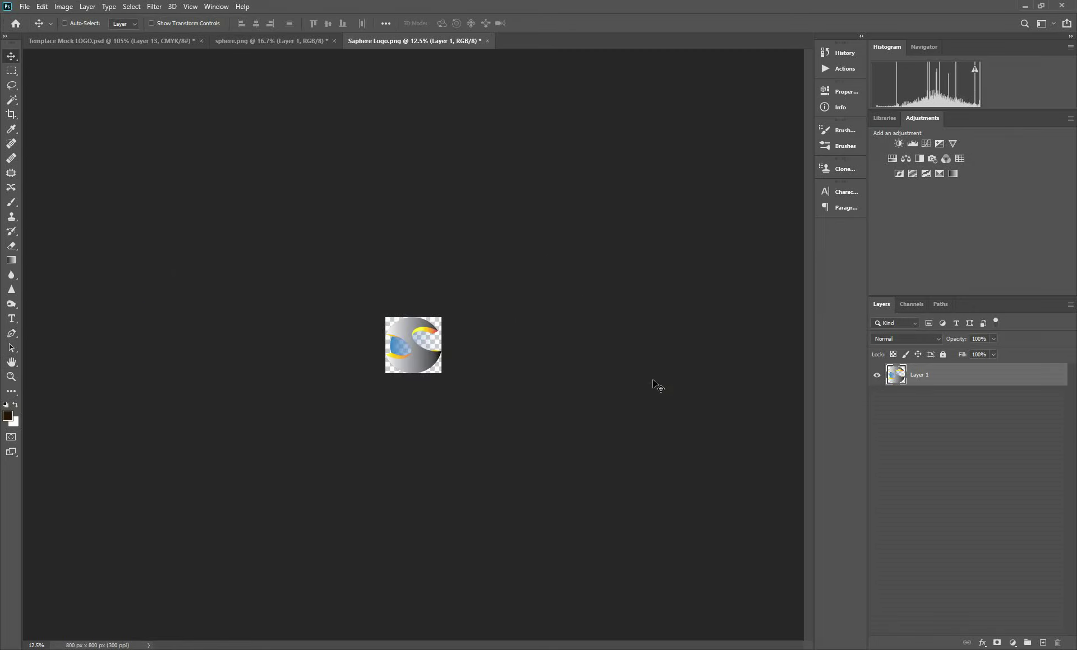
pyautogui.click(153, 41)
# Step: Close sphere.png without saving and paste the sphere logo into the mockup as a new layer
pyautogui.click(333, 40)
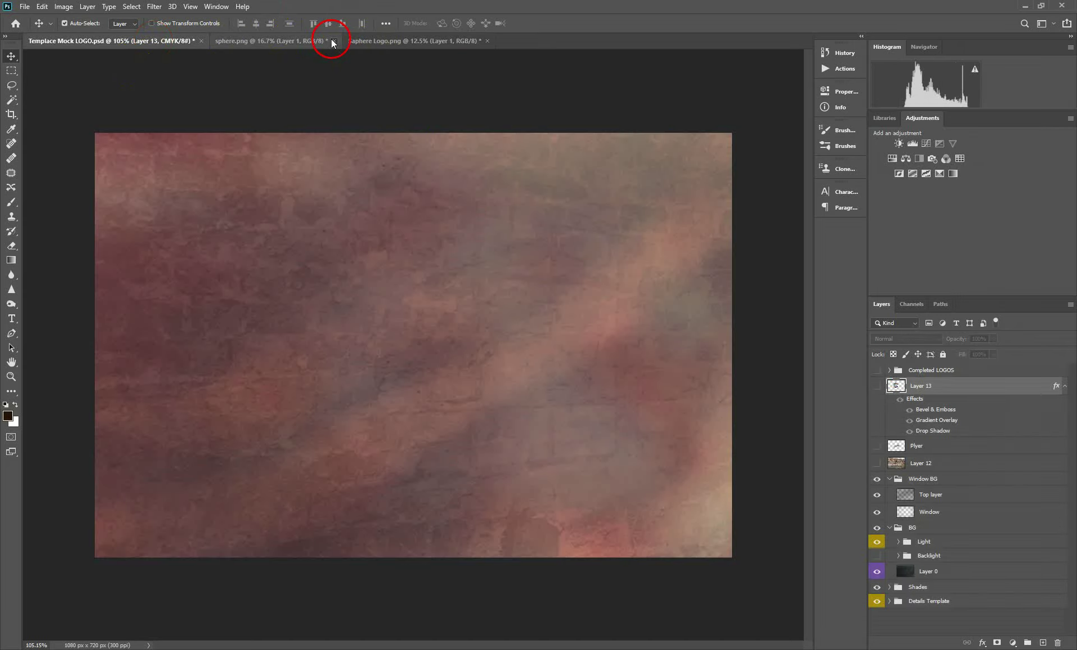
pyautogui.click(526, 242)
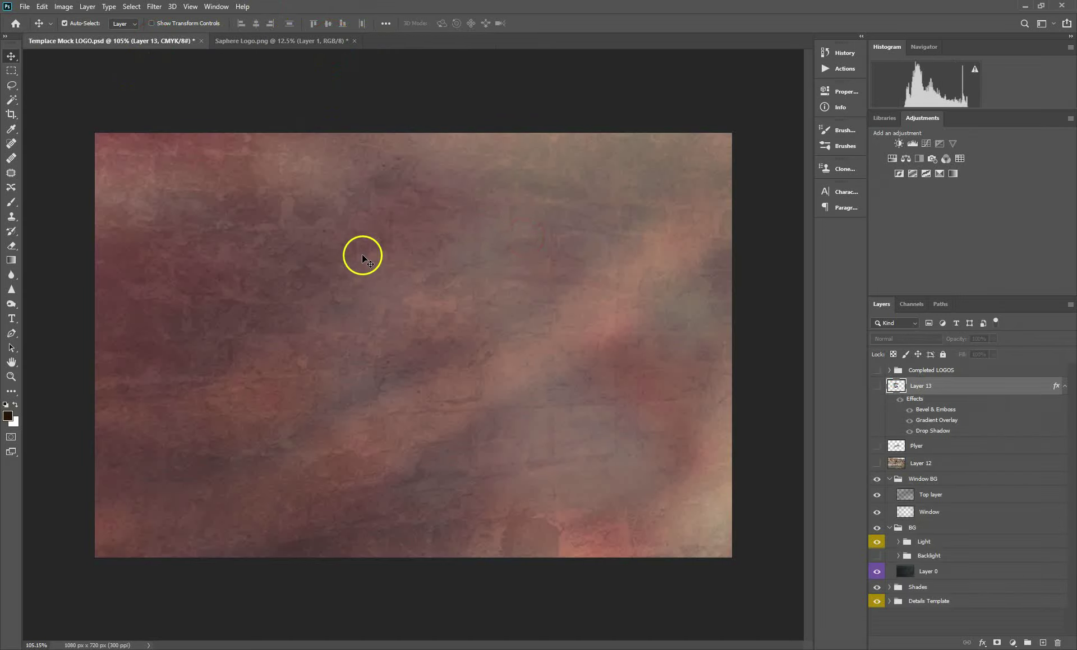
pyautogui.hotkey('ctrl', 'v')
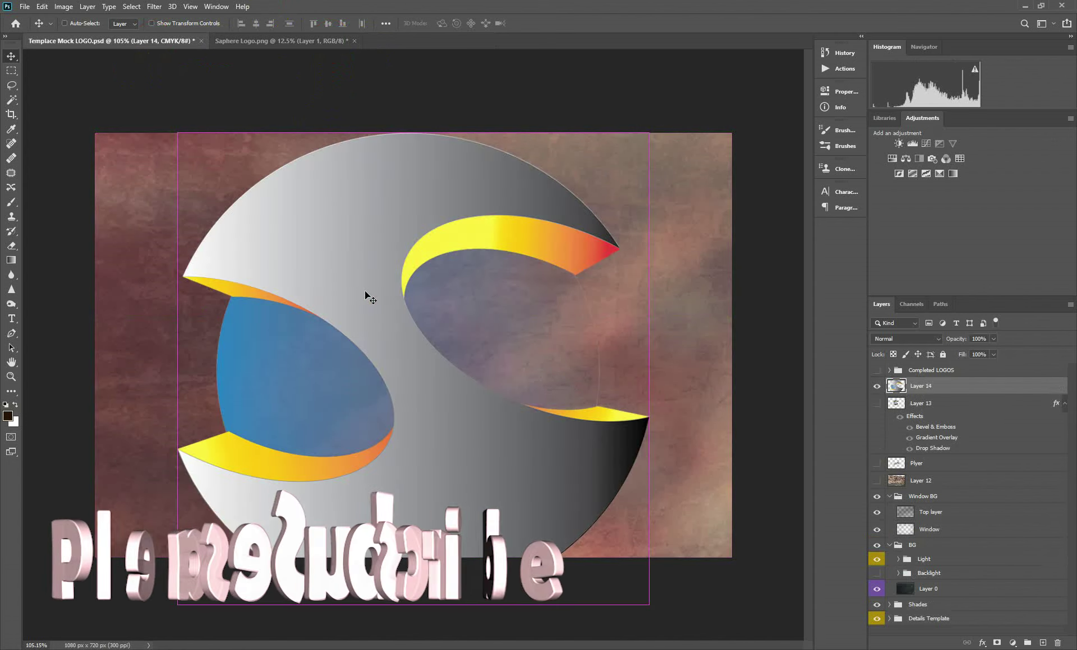
# Step: Scale the pasted logo down to about a third and centre it on the mockup
pyautogui.hotkey('ctrl', 't')
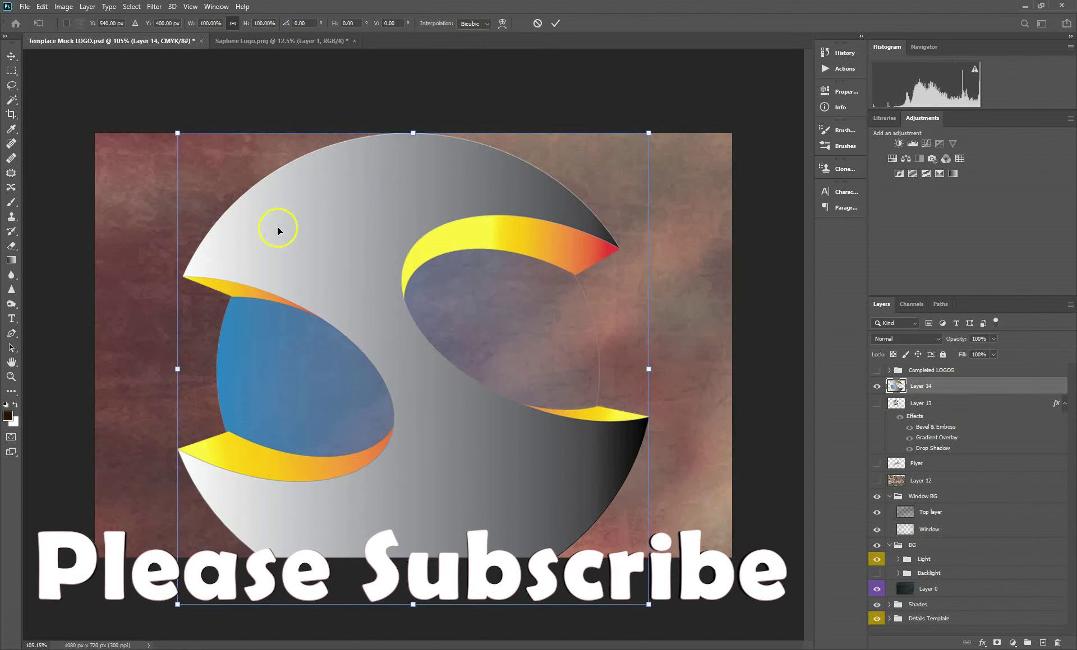
pyautogui.moveTo(184, 130); pyautogui.dragTo(397, 389)
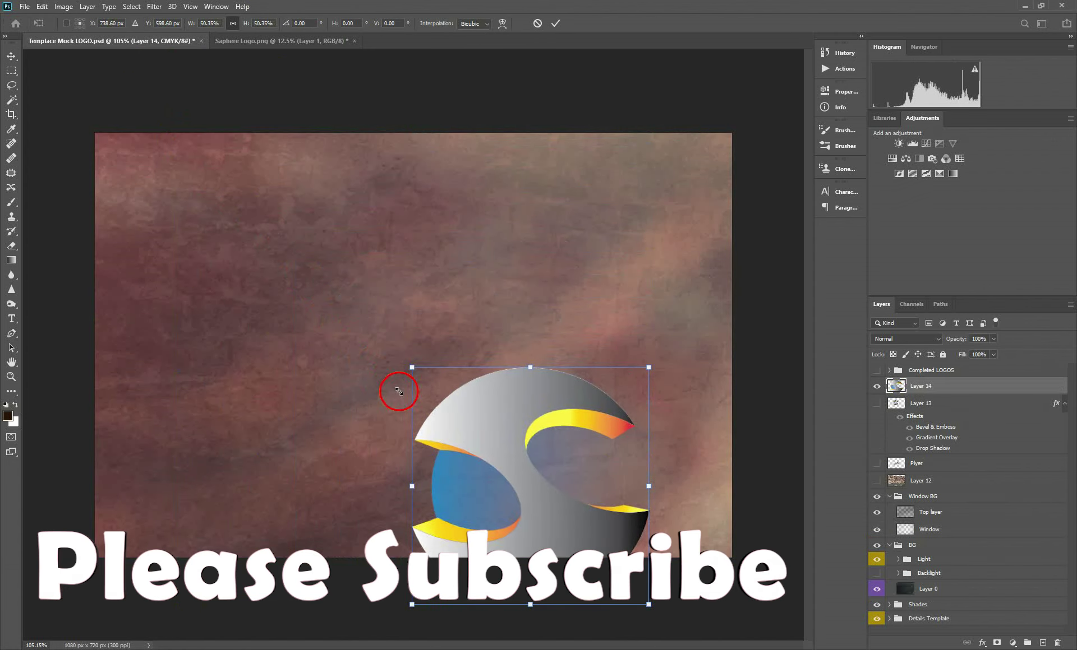
pyautogui.moveTo(464, 389); pyautogui.dragTo(348, 245)
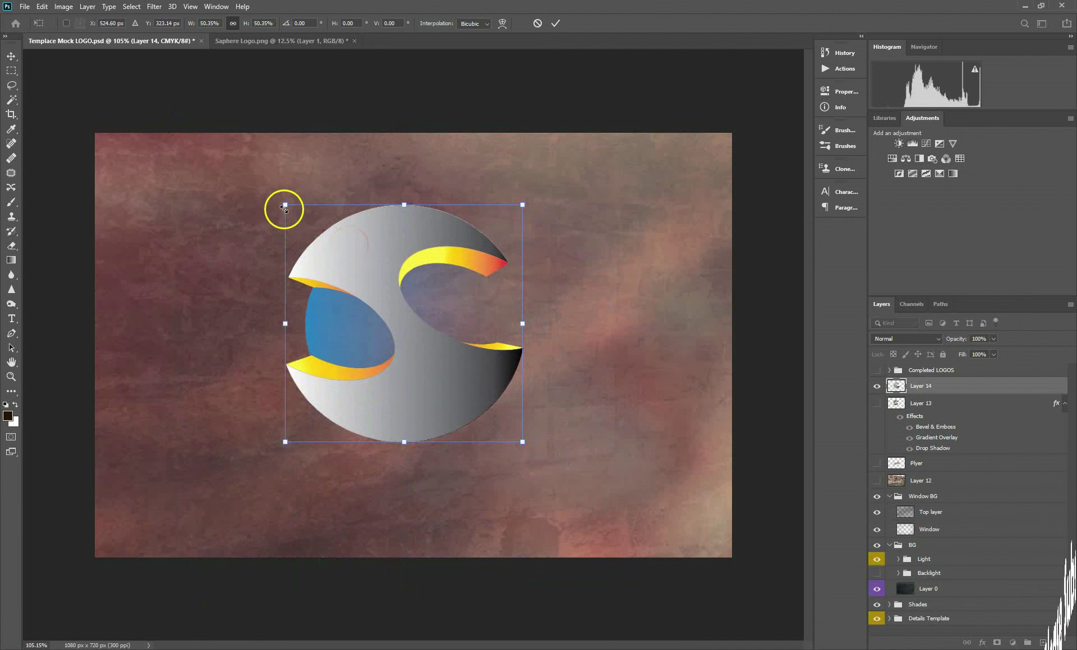
pyautogui.moveTo(285, 205); pyautogui.dragTo(359, 278)
pyautogui.moveTo(400, 320)
pyautogui.mouseDown()
pyautogui.moveTo(375, 276)
pyautogui.moveTo(384, 278)
pyautogui.mouseUp()
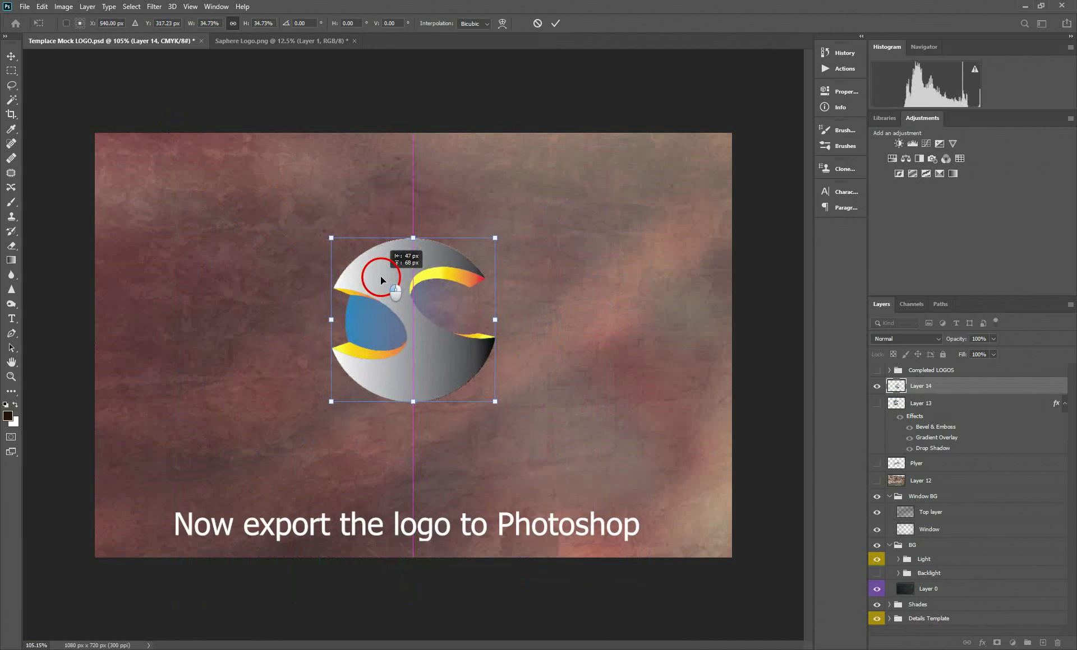
pyautogui.click(640, 283)
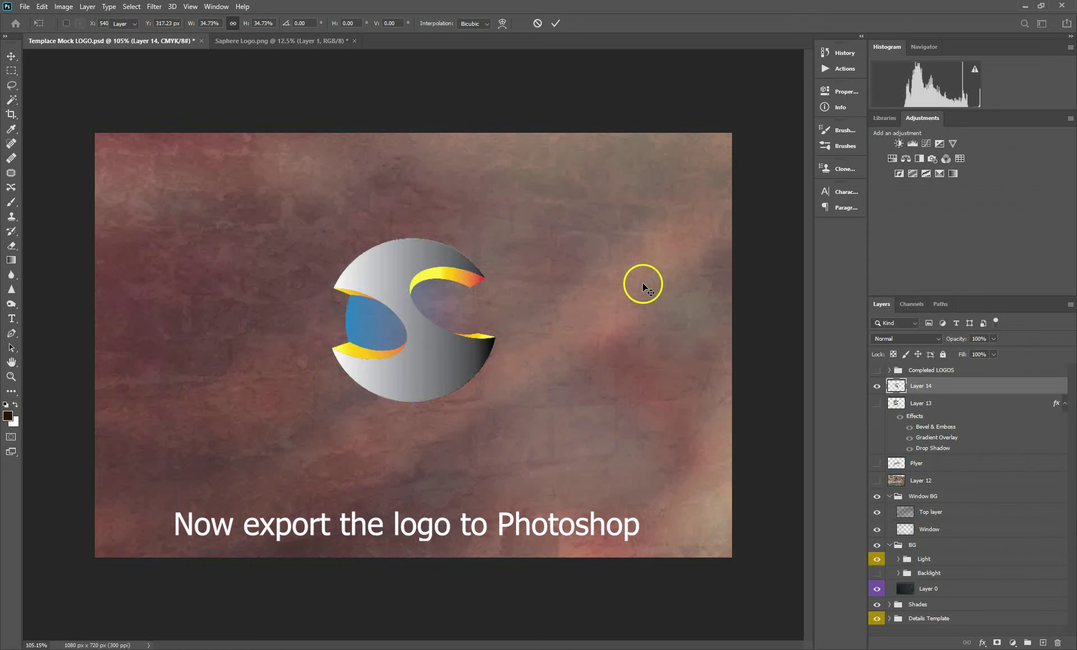
# Step: Paste Layer 13's bevel, gradient overlay and drop shadow style onto the logo layer
pyautogui.rightClick(968, 385)
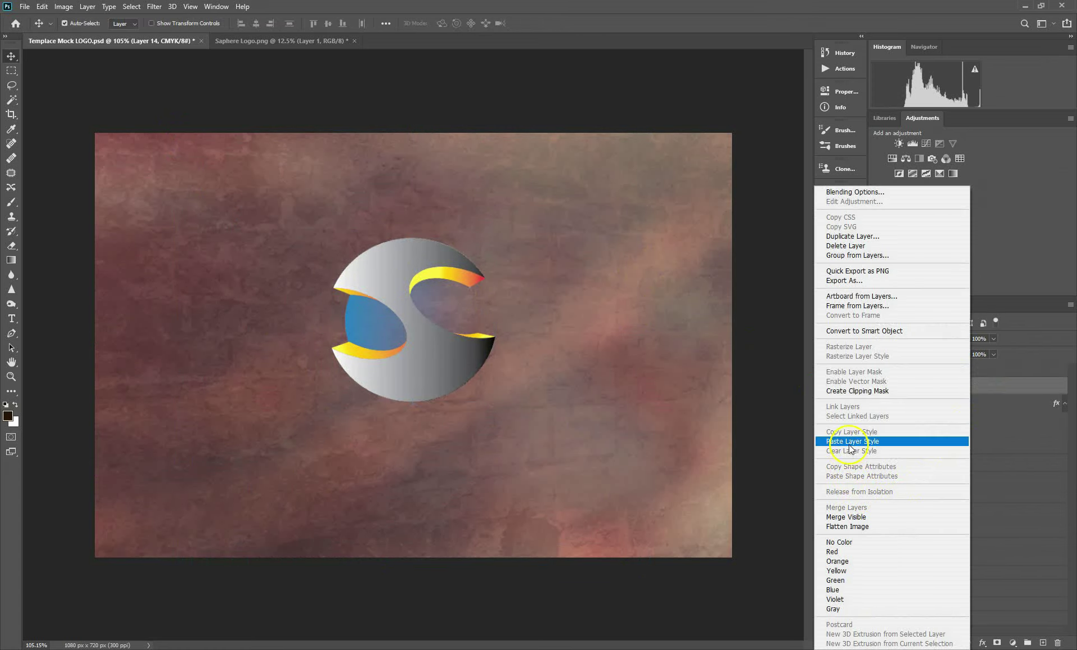
pyautogui.click(849, 441)
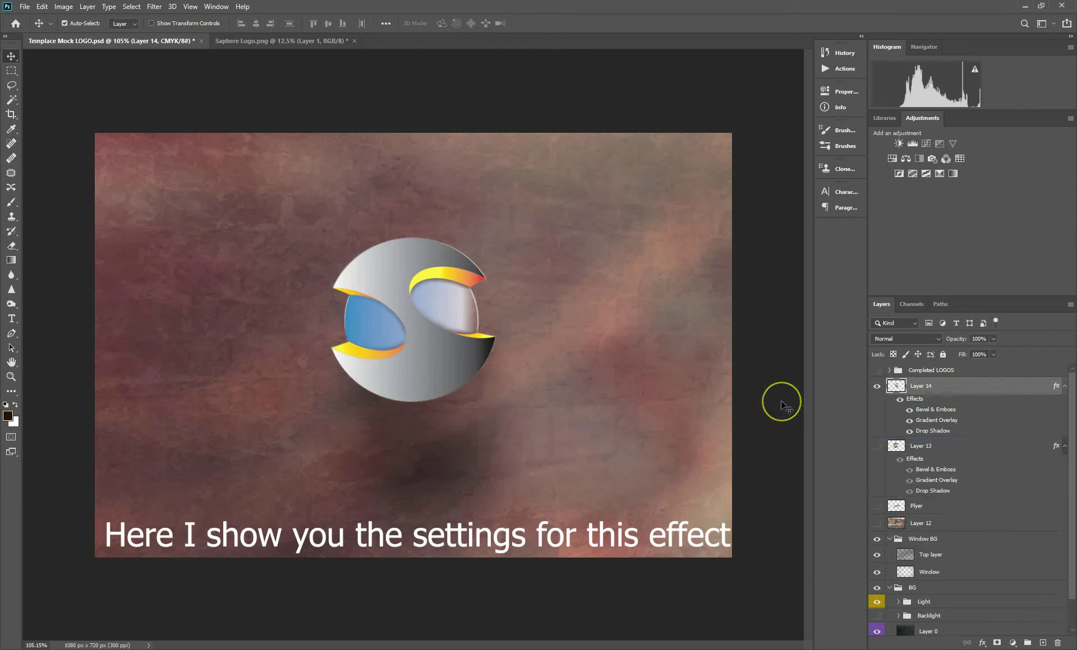
# Step: Open the logo layer's Bevel & Emboss settings and choose a peaked Gloss Contour preset
pyautogui.doubleClick(1038, 389)
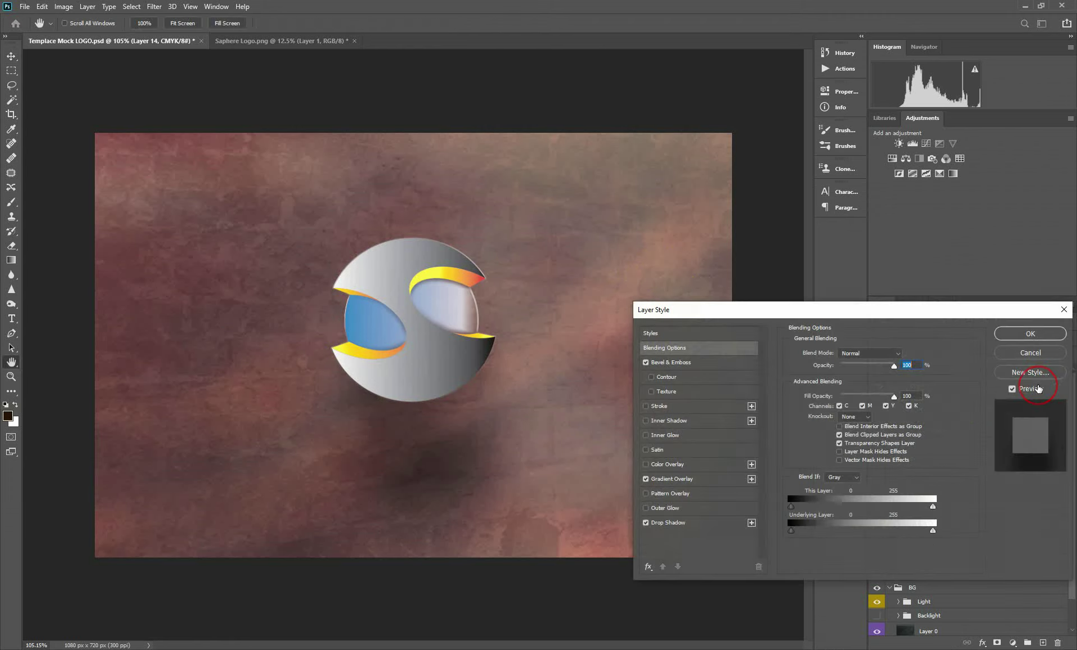
pyautogui.click(705, 364)
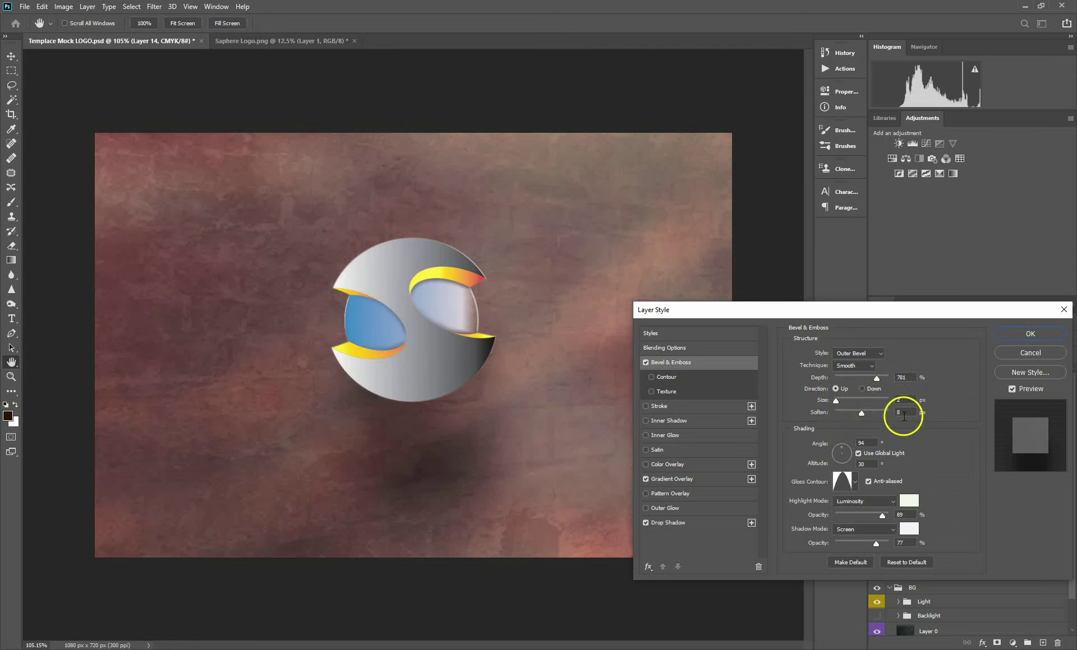
pyautogui.click(852, 482)
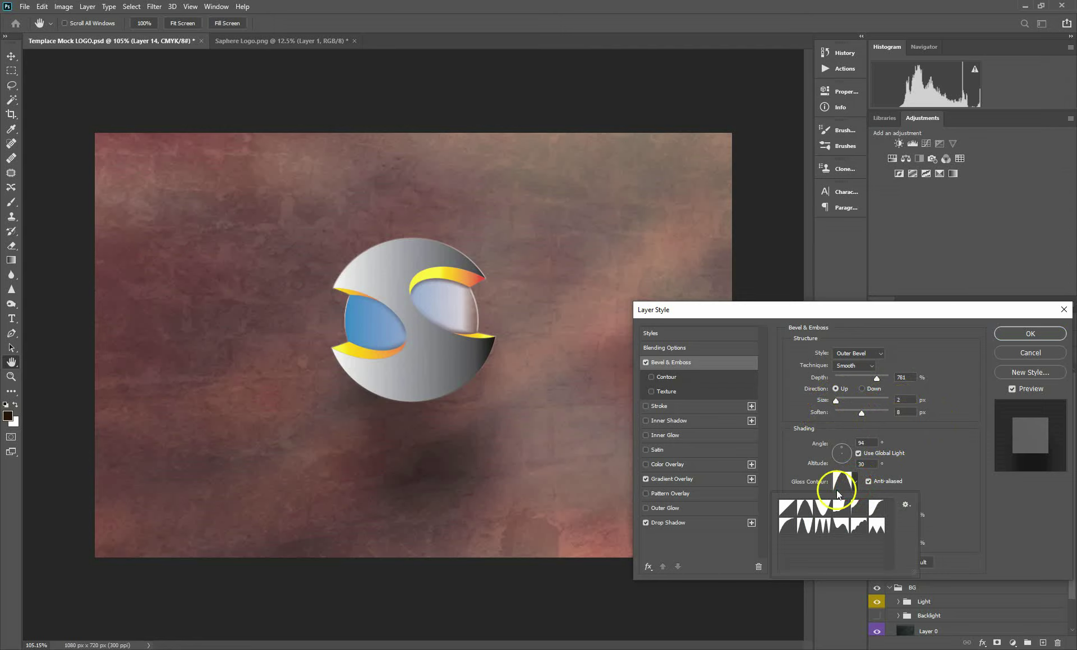
pyautogui.click(801, 511)
pyautogui.click(951, 466)
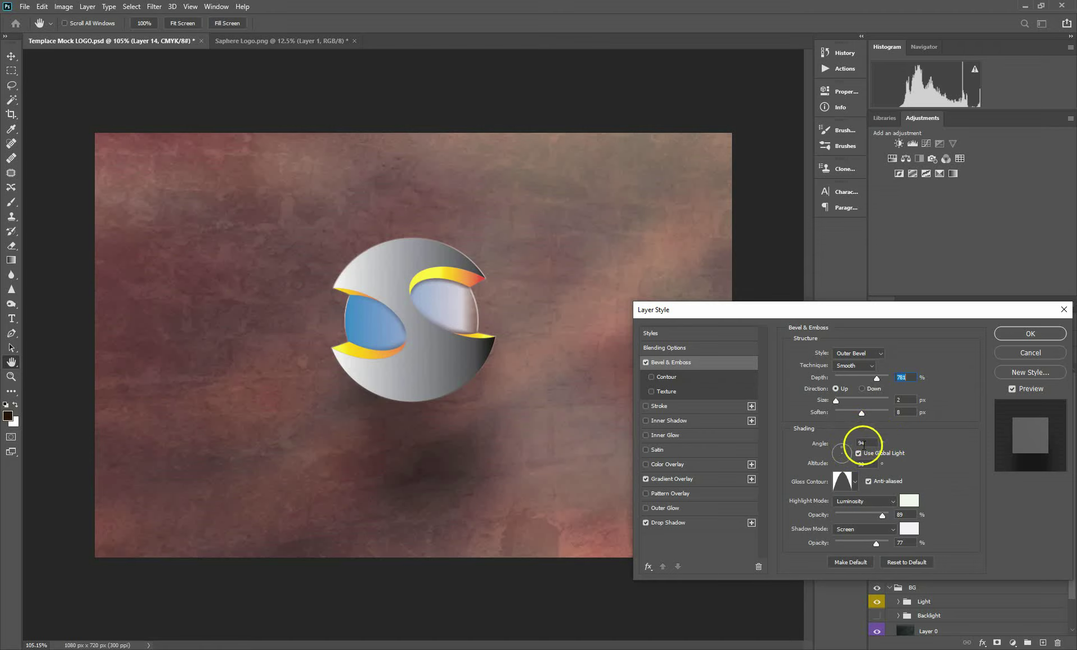
# Step: Set the bevel Highlight Mode to Luminosity and adjust the remaining bevel options
pyautogui.click(894, 503)
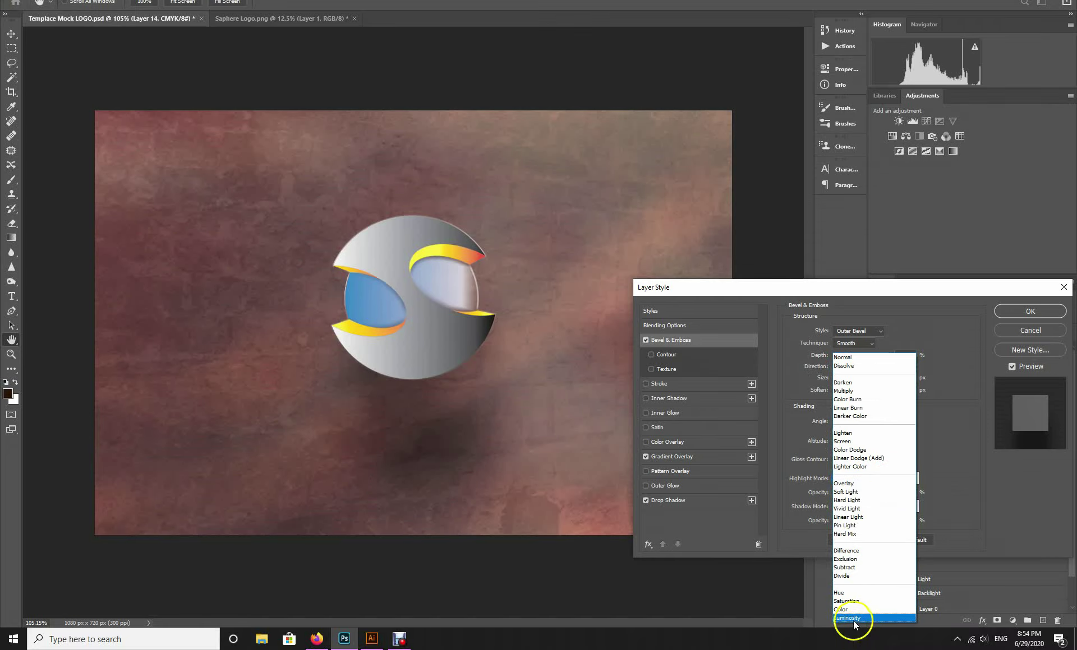
pyautogui.click(853, 618)
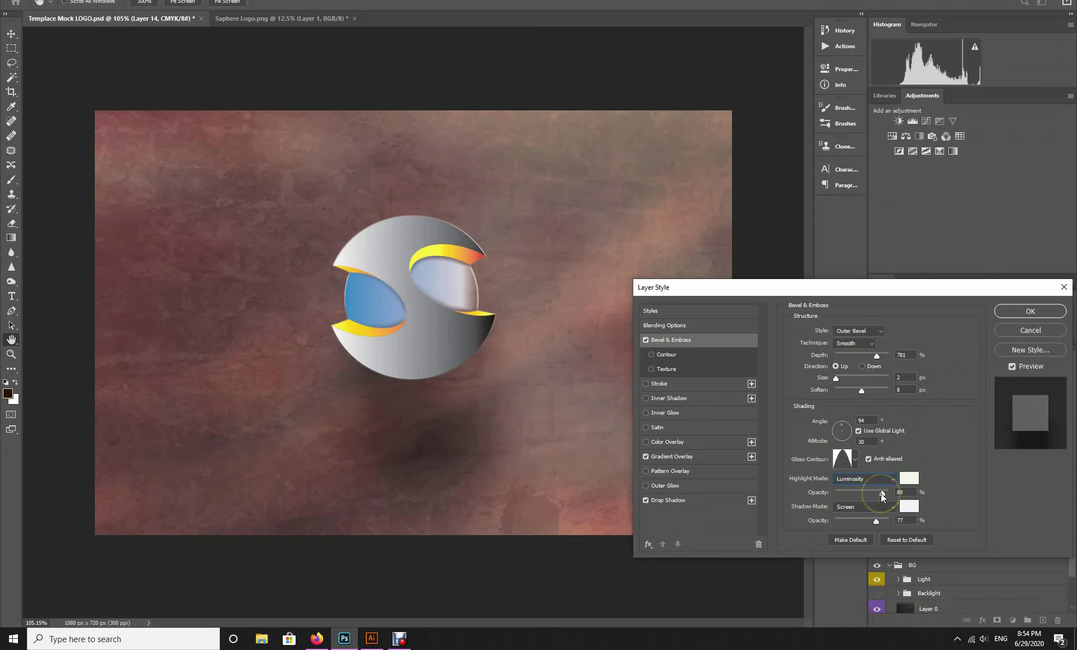
pyautogui.click(899, 494)
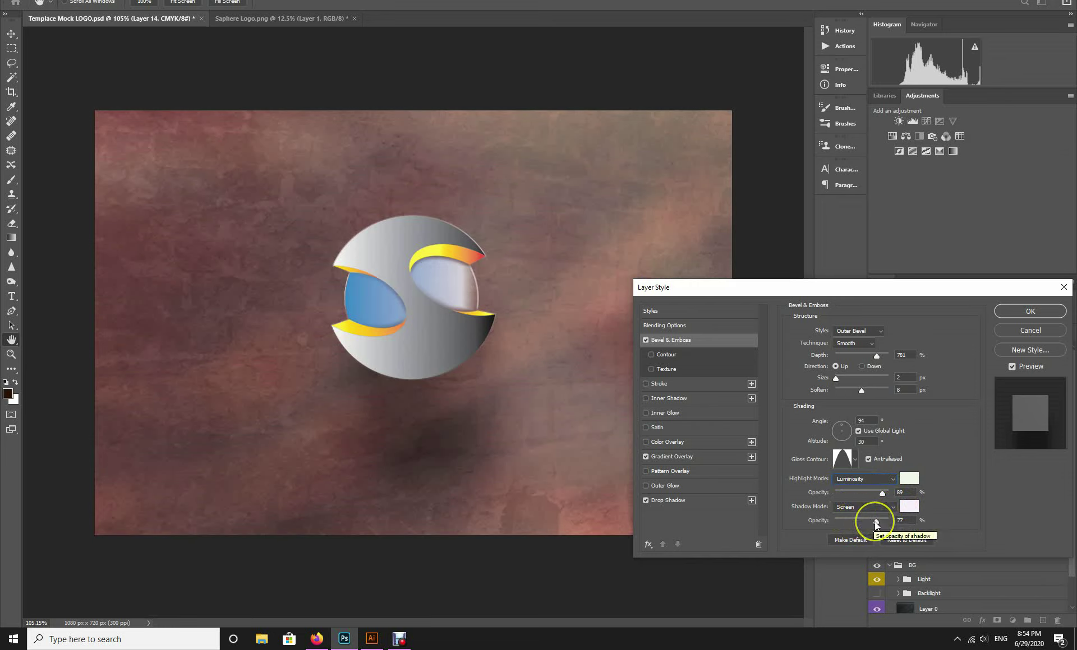
pyautogui.click(903, 522)
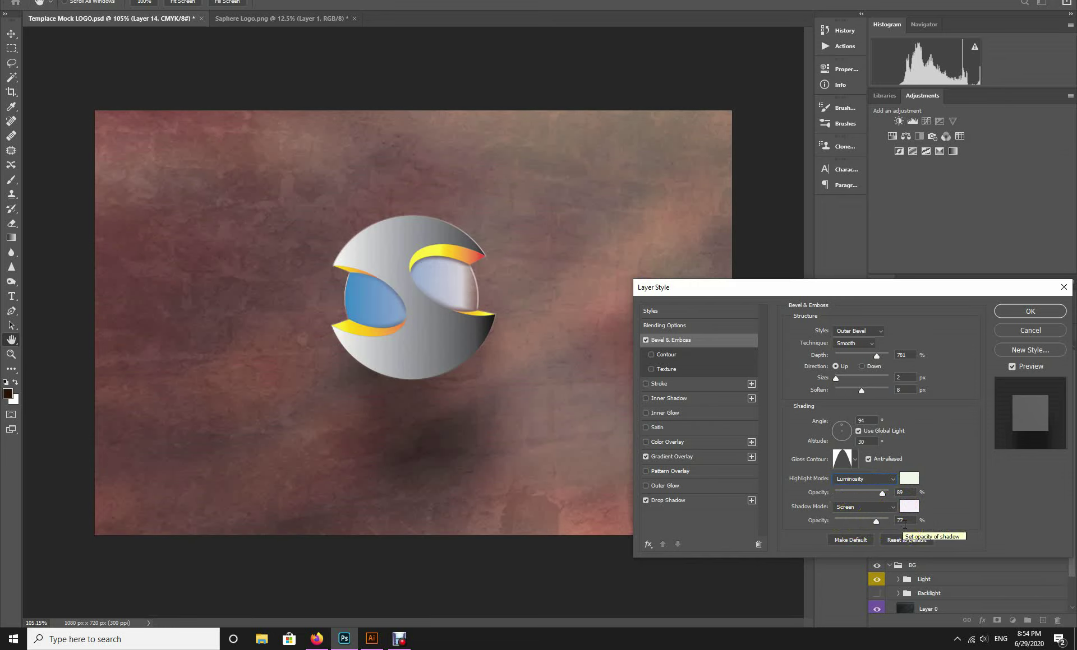
pyautogui.moveTo(719, 459); pyautogui.dragTo(663, 458)
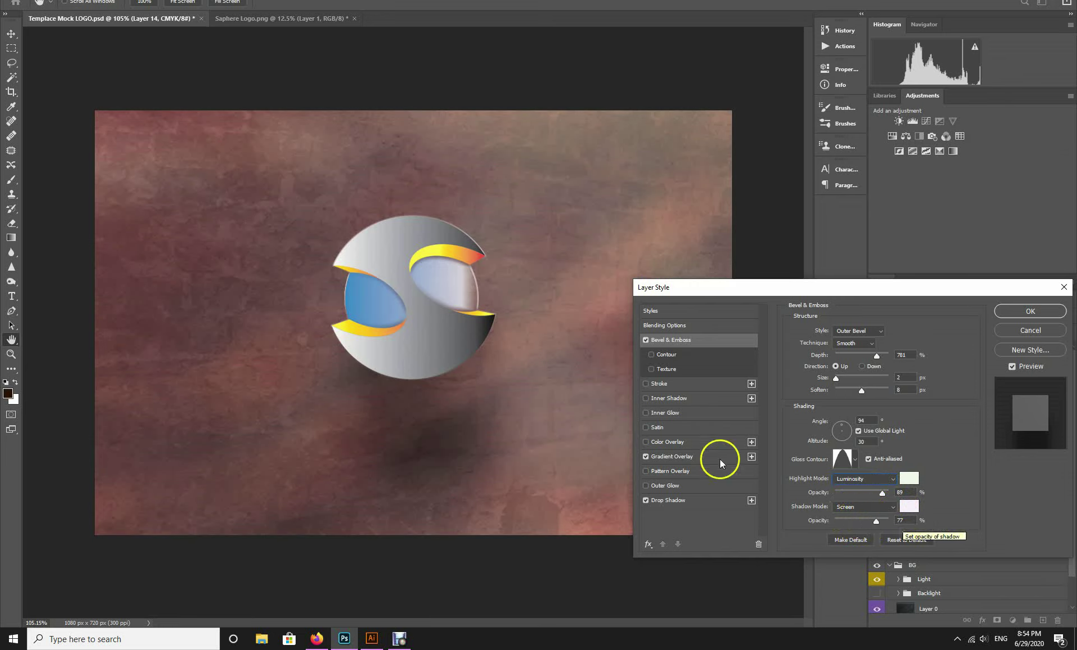
# Step: Set the Gradient Overlay to a light green gradient, Luminosity blending at 8% opacity
pyautogui.click(663, 458)
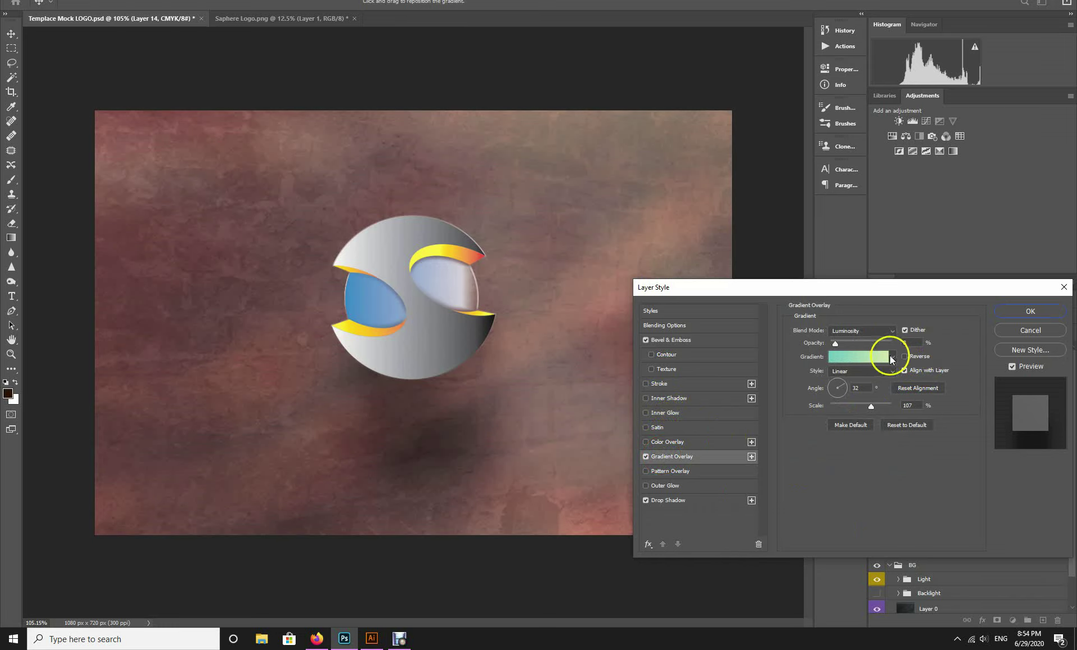
pyautogui.click(892, 359)
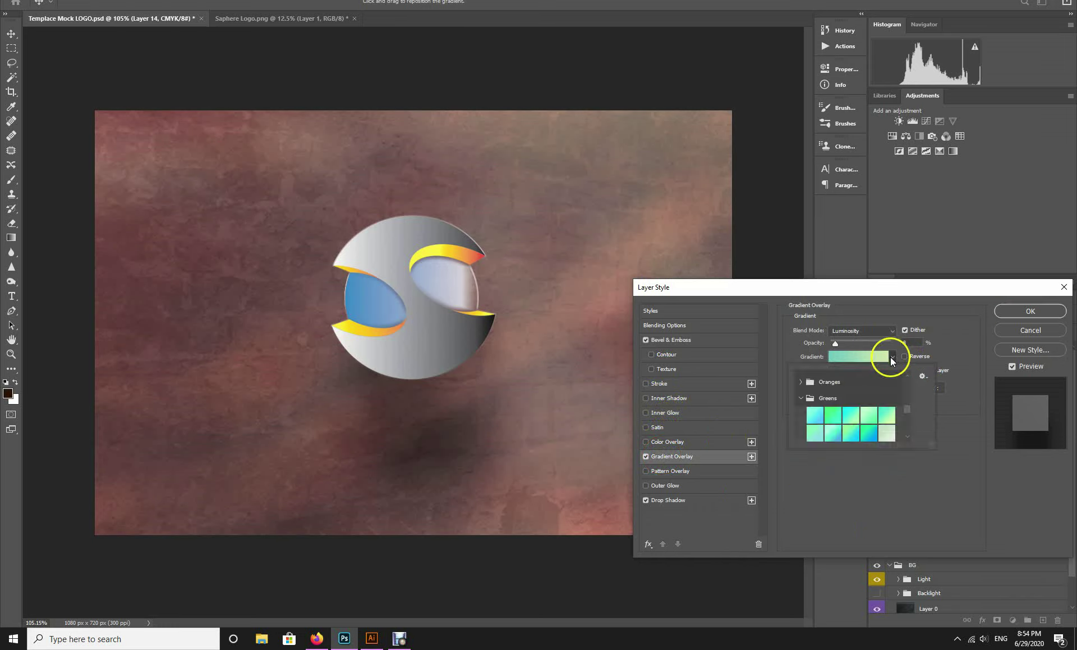
pyautogui.click(887, 417)
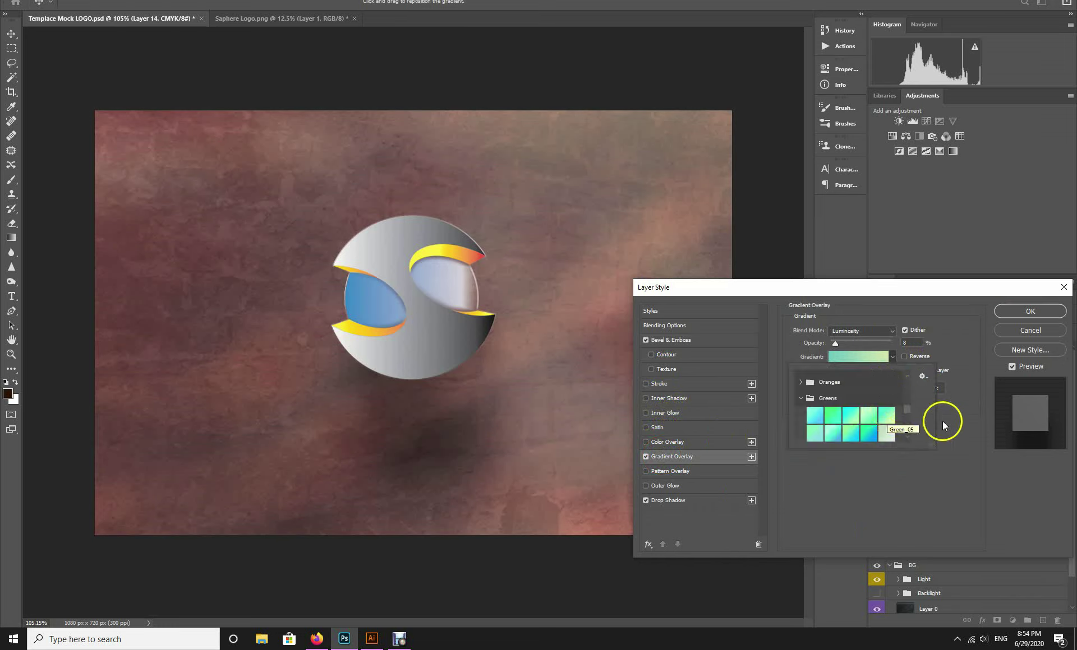
pyautogui.click(977, 445)
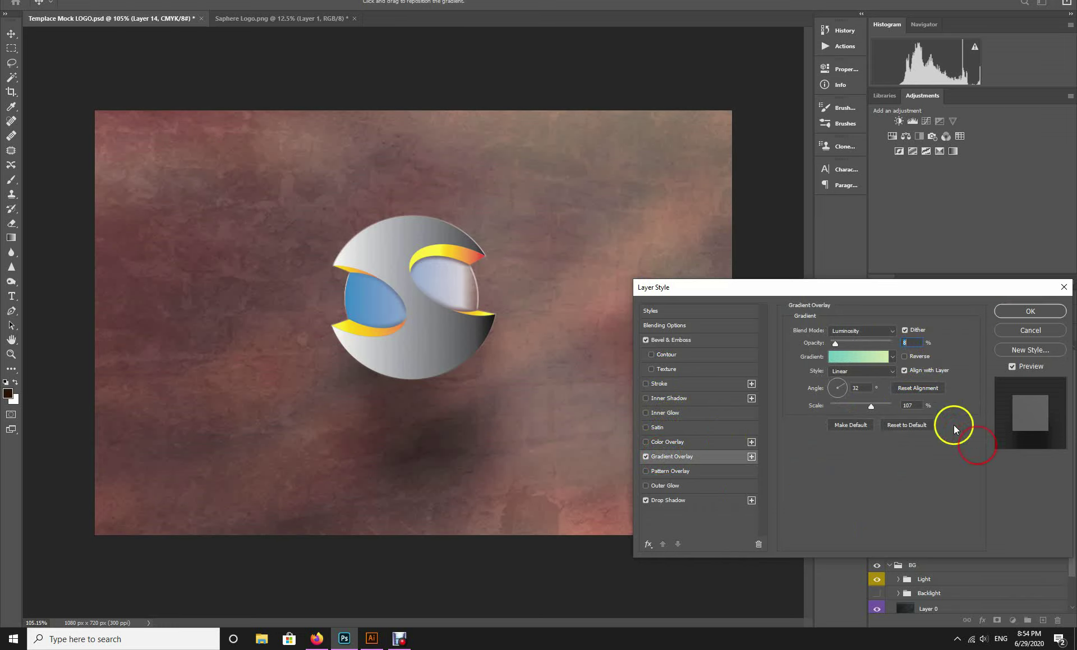
pyautogui.click(893, 331)
pyautogui.click(868, 601)
pyautogui.click(946, 523)
pyautogui.click(903, 346)
pyautogui.click(845, 378)
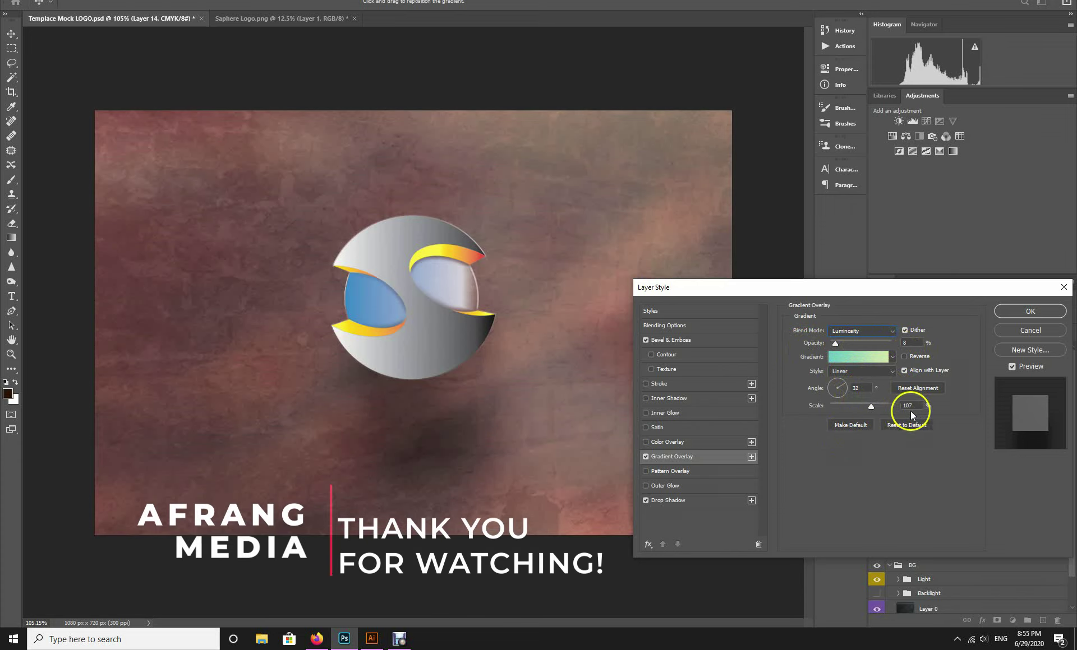
# Step: Give the Drop Shadow a Linear contour with Anti-aliased turned on
pyautogui.click(703, 501)
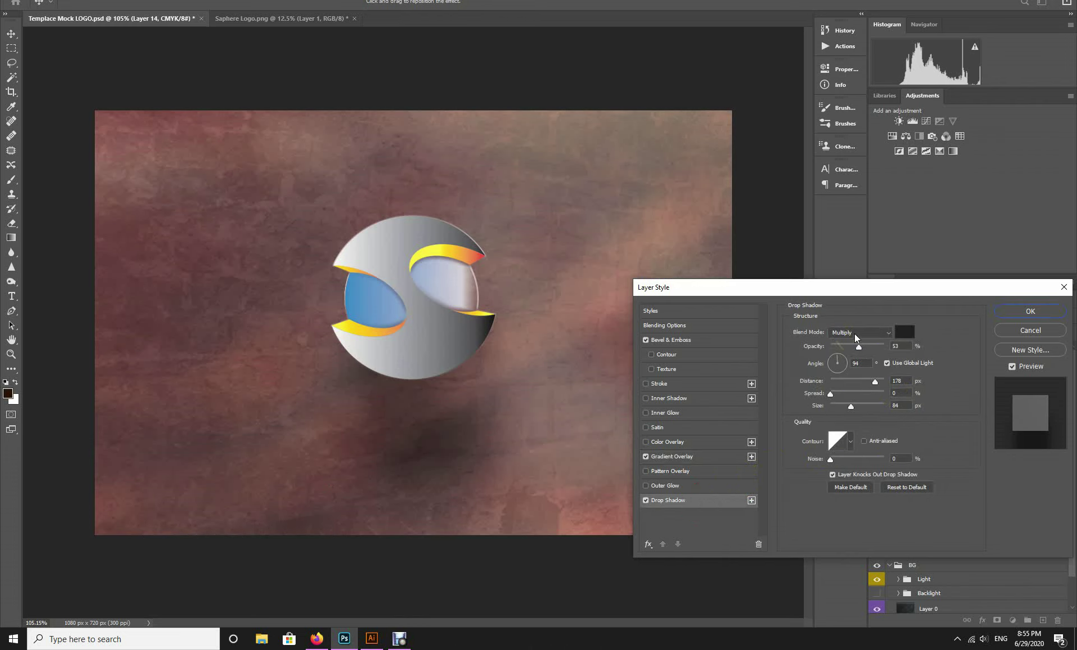
pyautogui.click(856, 363)
pyautogui.click(847, 444)
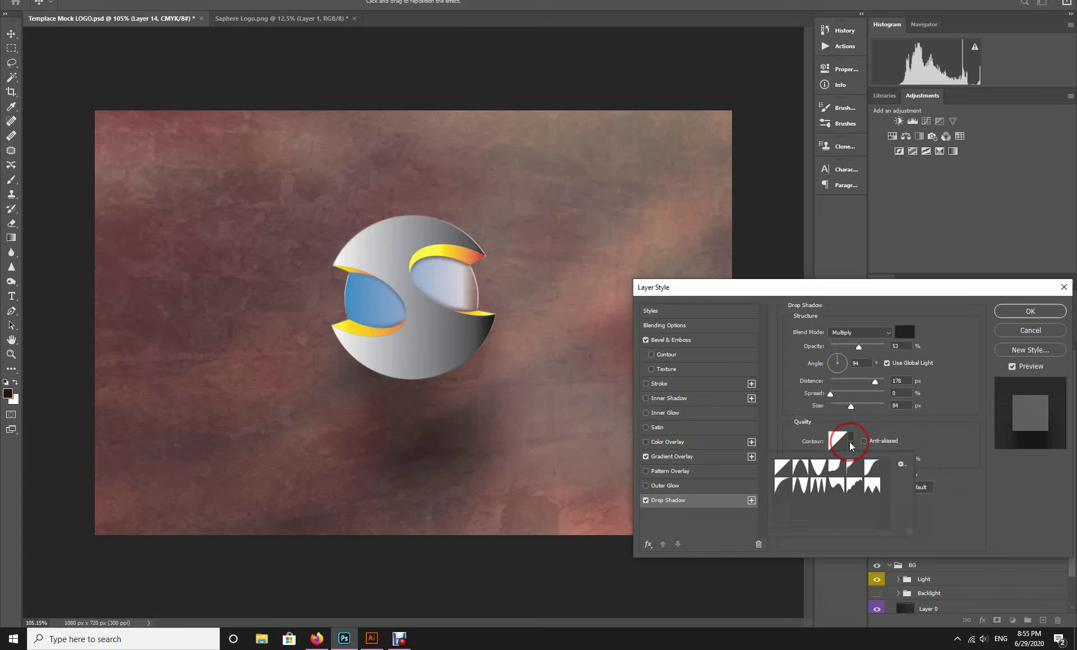
pyautogui.click(784, 471)
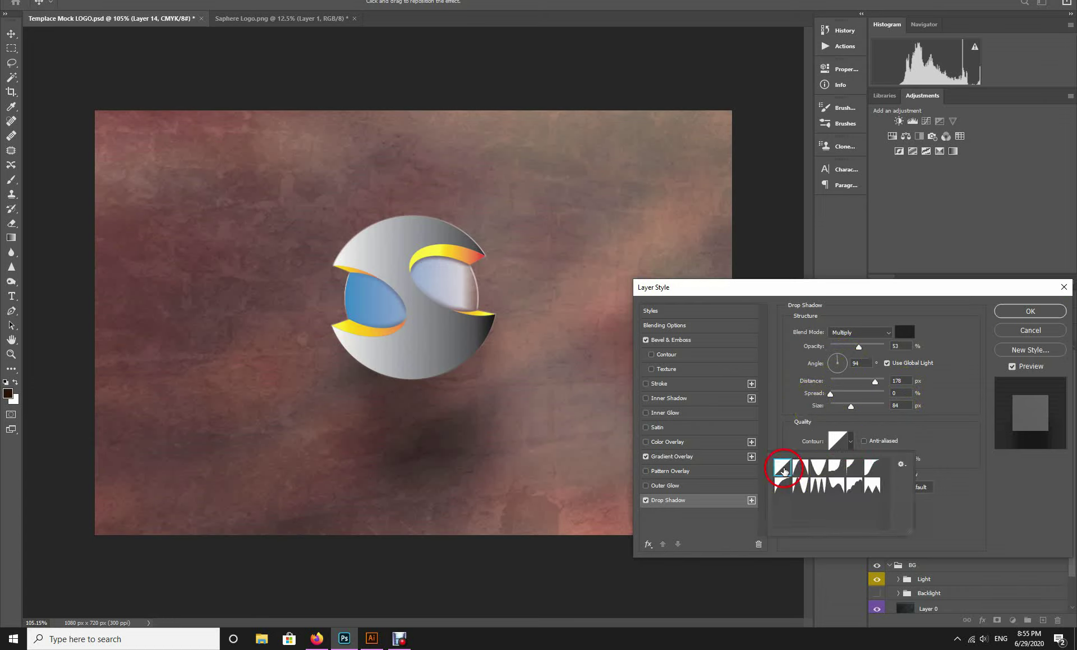
pyautogui.click(977, 441)
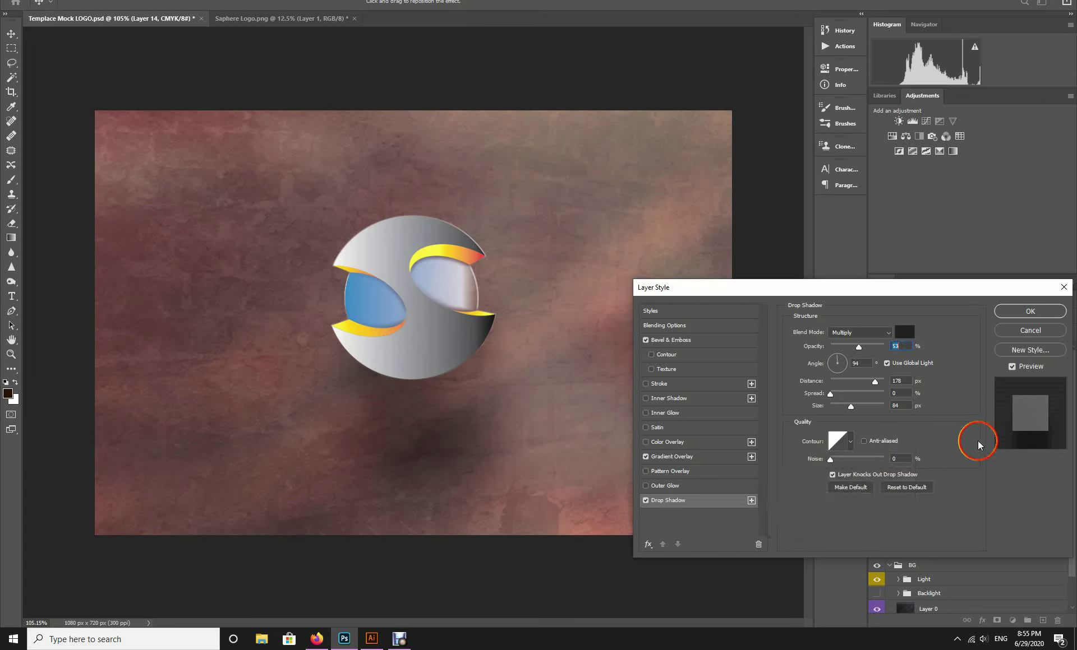
pyautogui.click(864, 442)
# Step: Confirm the Layer Style dialog so Layer 14 keeps its bevel, gradient overlay and drop shadow
pyautogui.click(1029, 312)
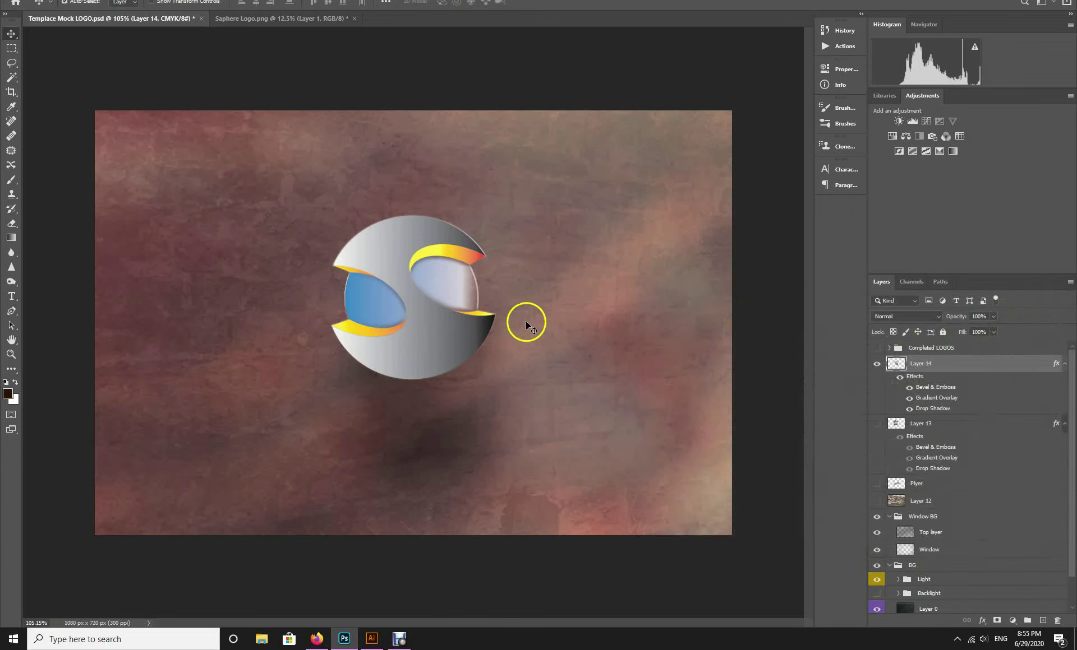